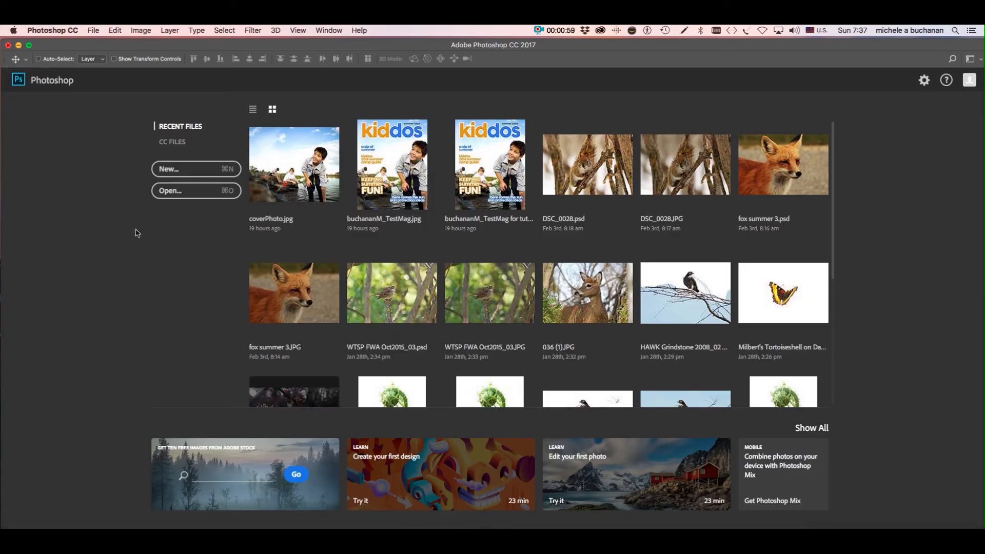
- Start a new document named with the author's surname and initial followed by _MagTest
click(94, 30)
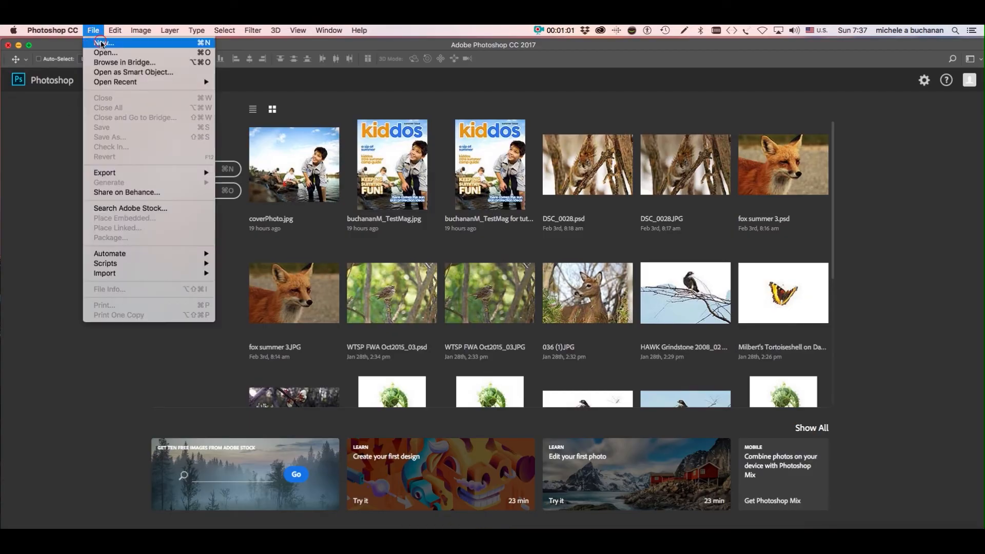
click(100, 43)
click(377, 140)
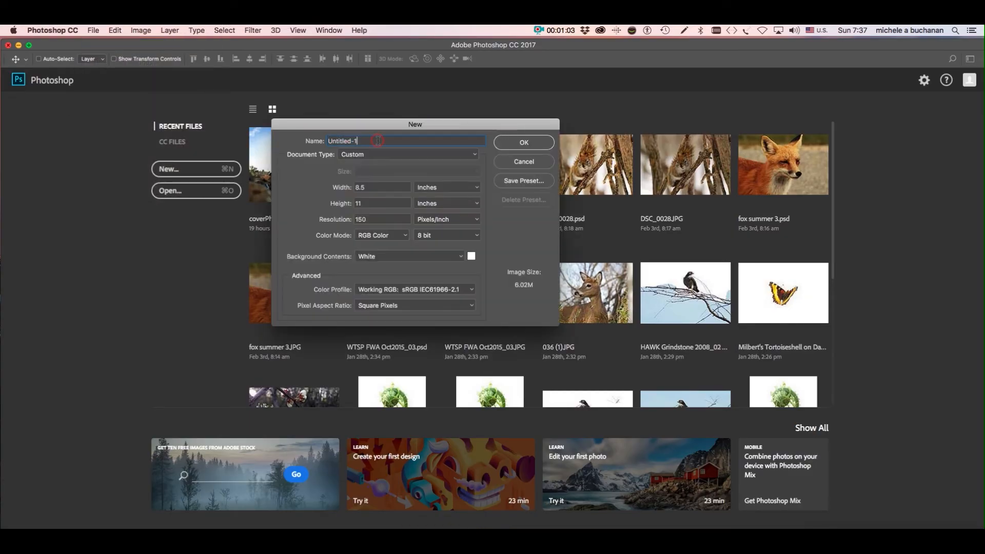
drag(363, 141, 306, 138)
text(BuchananM_MagTest)
- Create the document at 8.5 by 11 inches and 150 pixels/inch in RGB Color with a white background
click(475, 188)
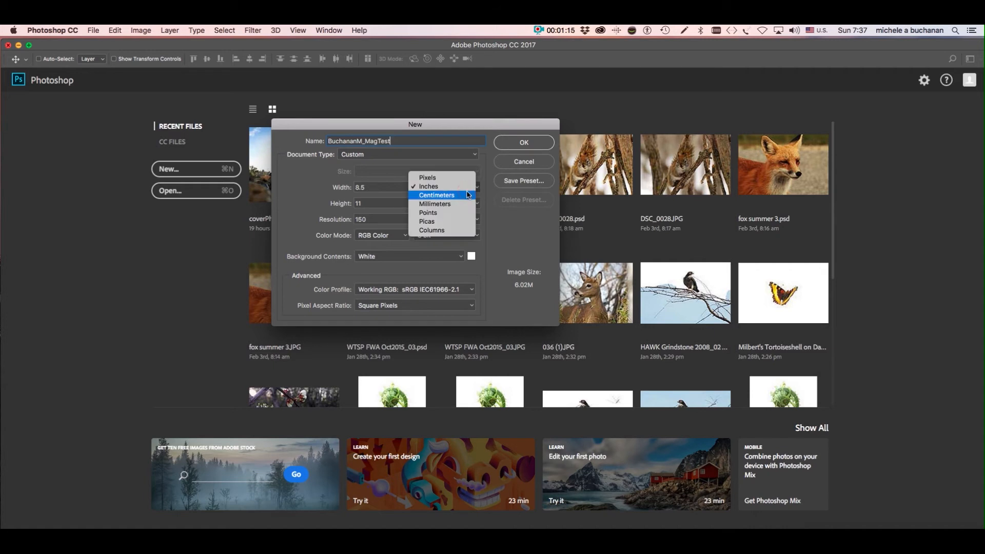
click(466, 189)
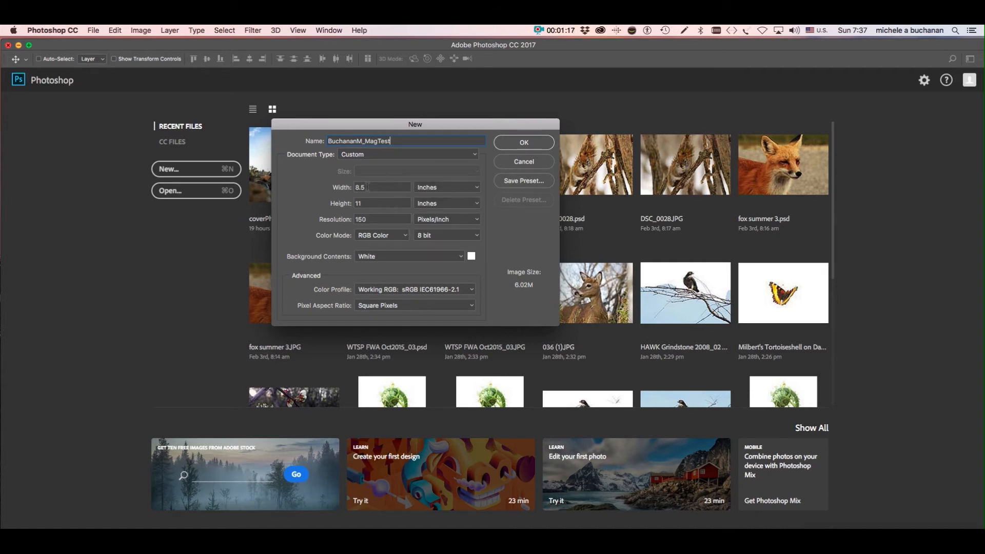
click(372, 202)
click(445, 222)
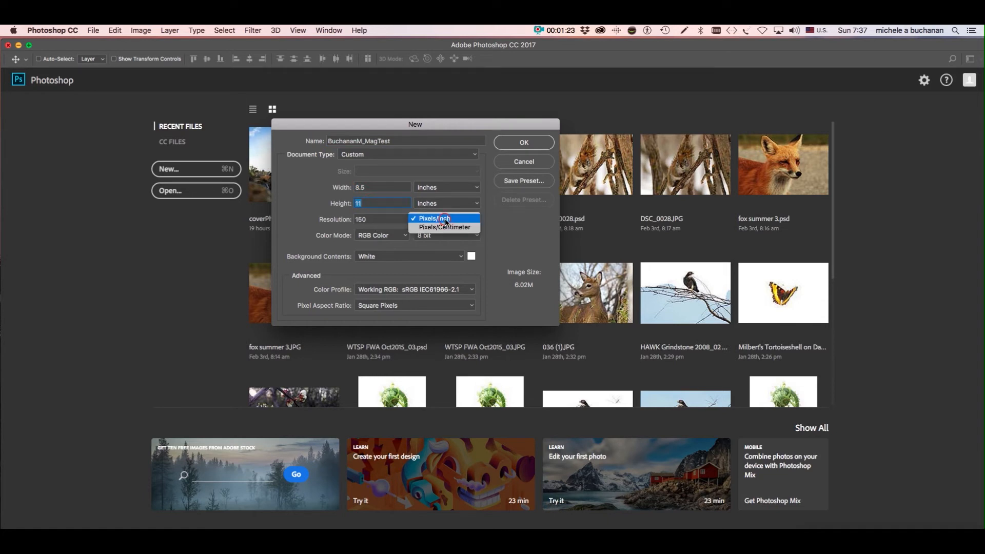
click(445, 220)
click(379, 221)
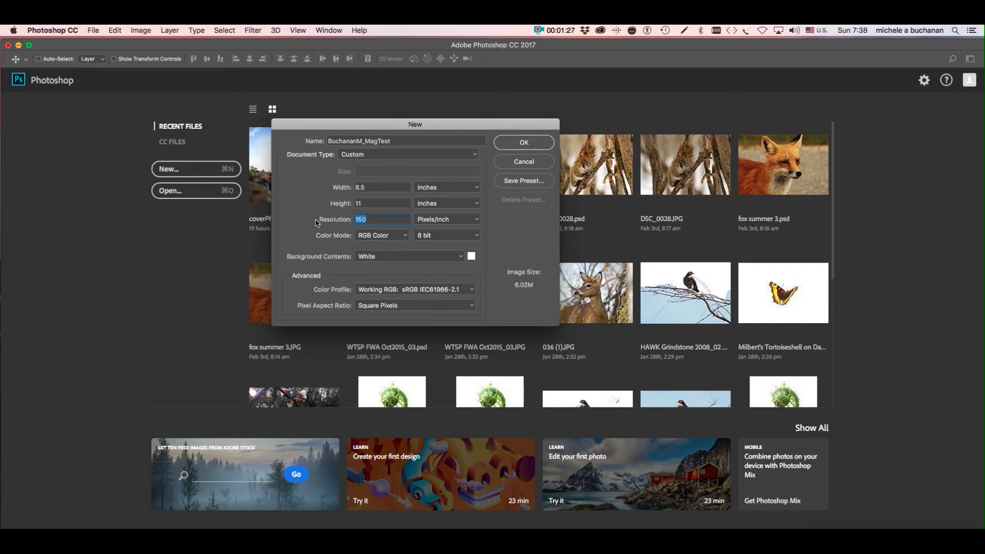
click(531, 147)
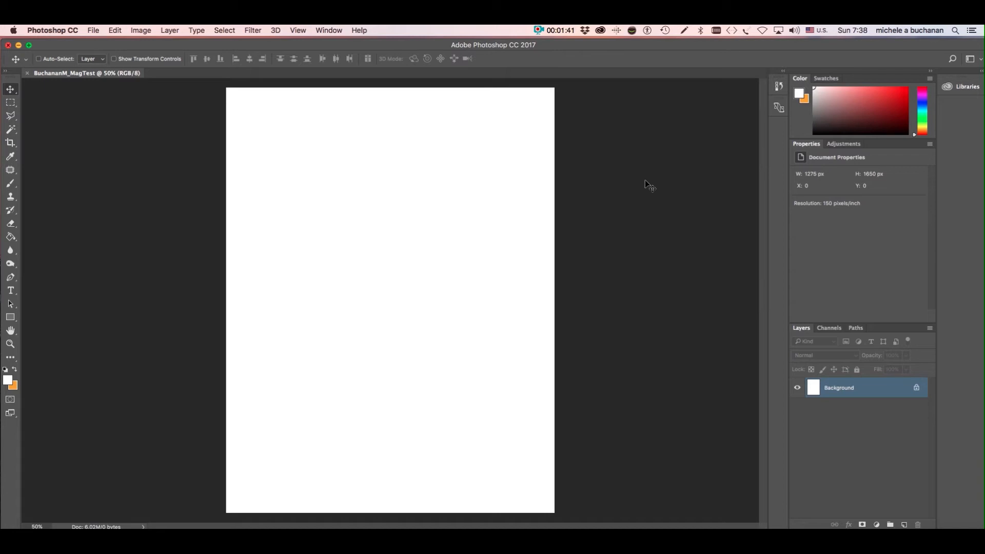
- Open coverPhoto.jpg from the MAGAZINE TUTORIAL folder
click(95, 32)
click(101, 52)
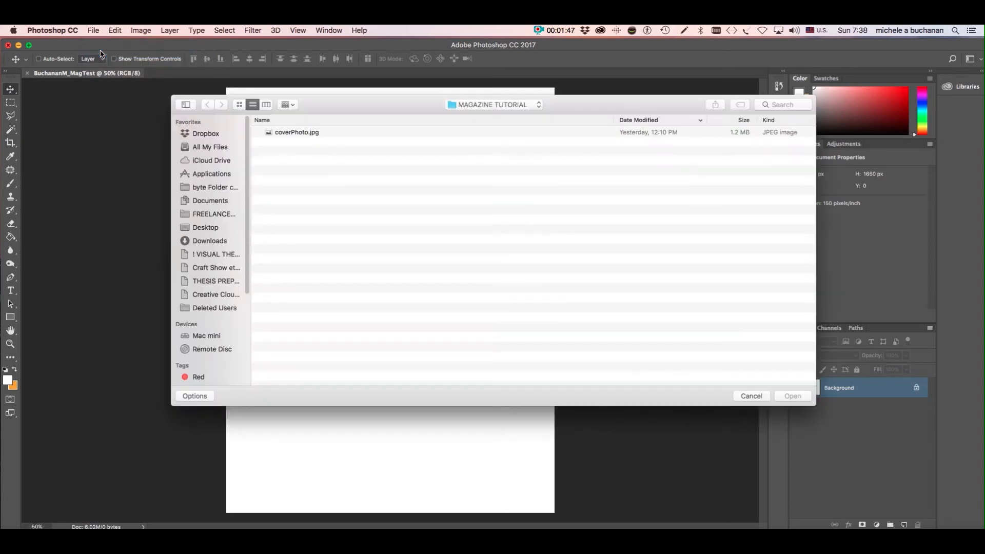
click(295, 133)
click(791, 396)
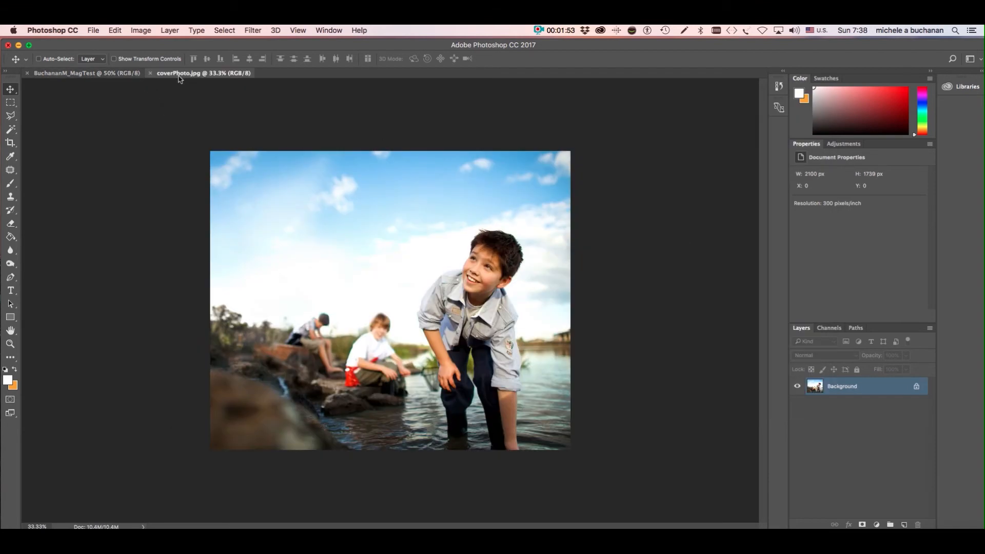
- Float coverPhoto.jpg in its own window over the blank magazine page and undock the set of tools beside the page
drag(179, 77, 497, 102)
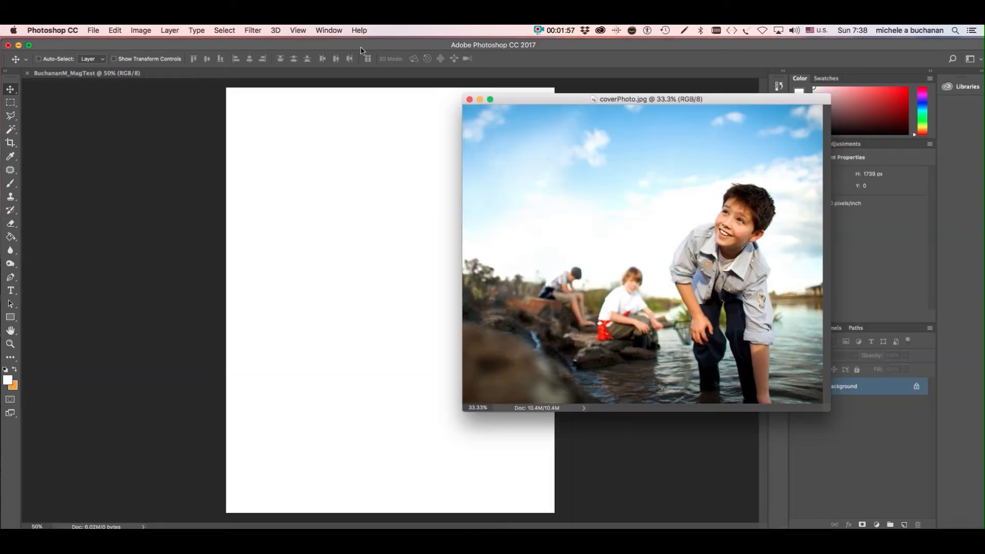
drag(12, 73, 171, 94)
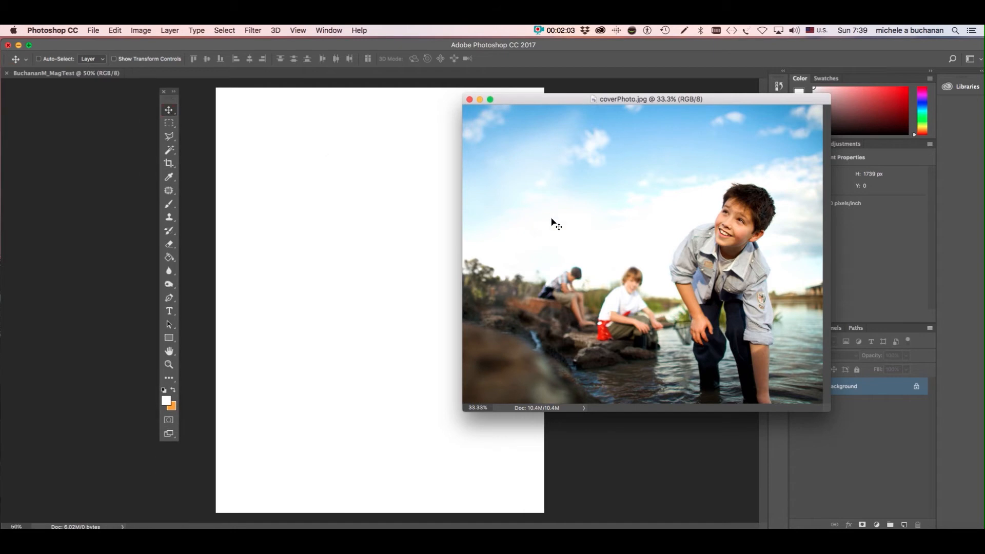
- Copy the cover photo onto the magazine page and position it so it fills the page with the standing boy in view
drag(585, 254, 391, 246)
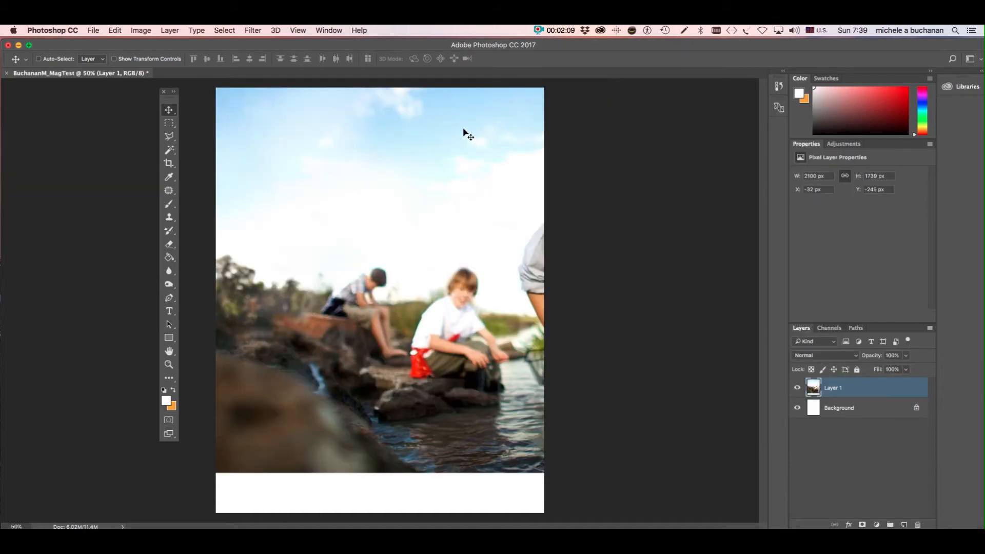
drag(475, 165, 400, 204)
drag(468, 214, 412, 225)
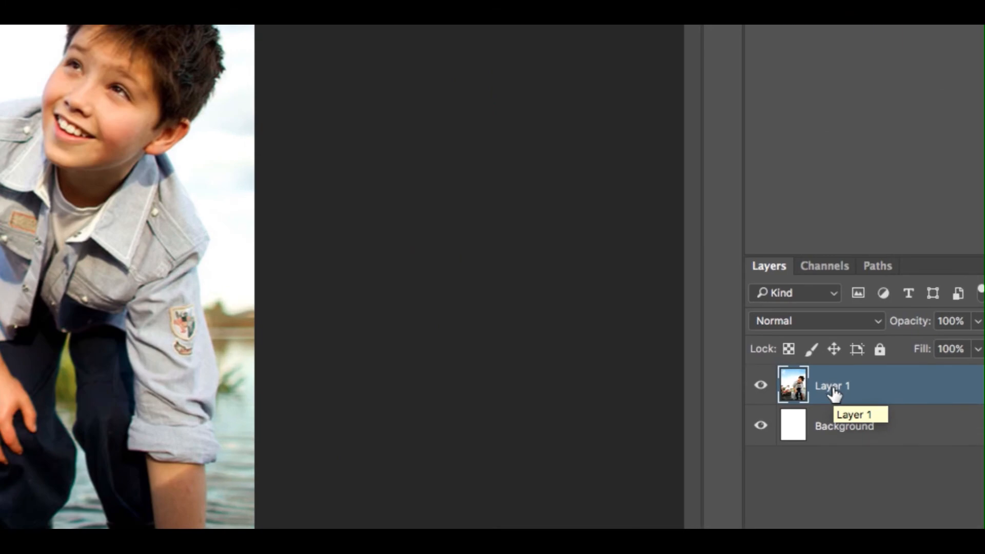
- Rename the photo's layer to "cover pic"
double_click(834, 387)
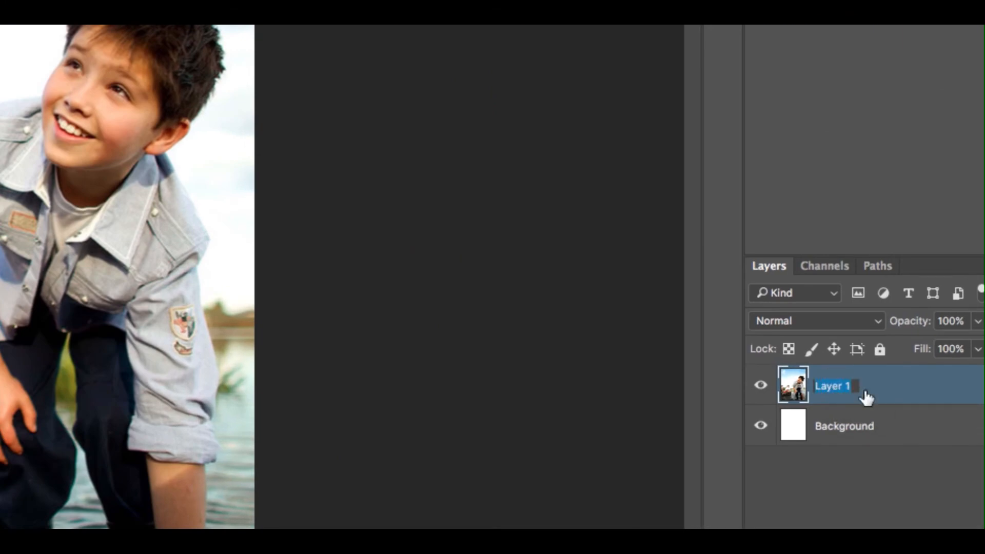
text(cover pic)
key(Return)
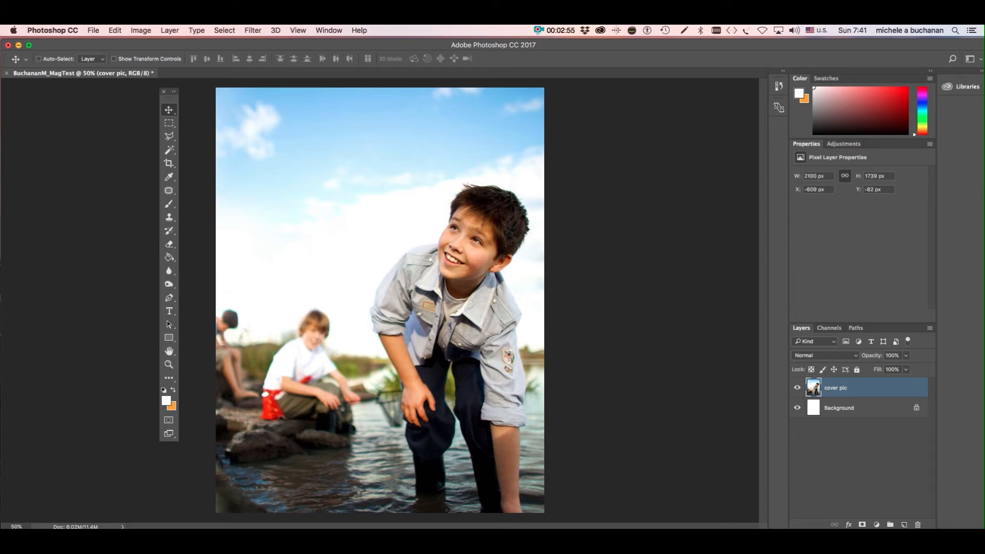
- Activate the Horizontal Type tool and show the Character formatting settings
key(t)
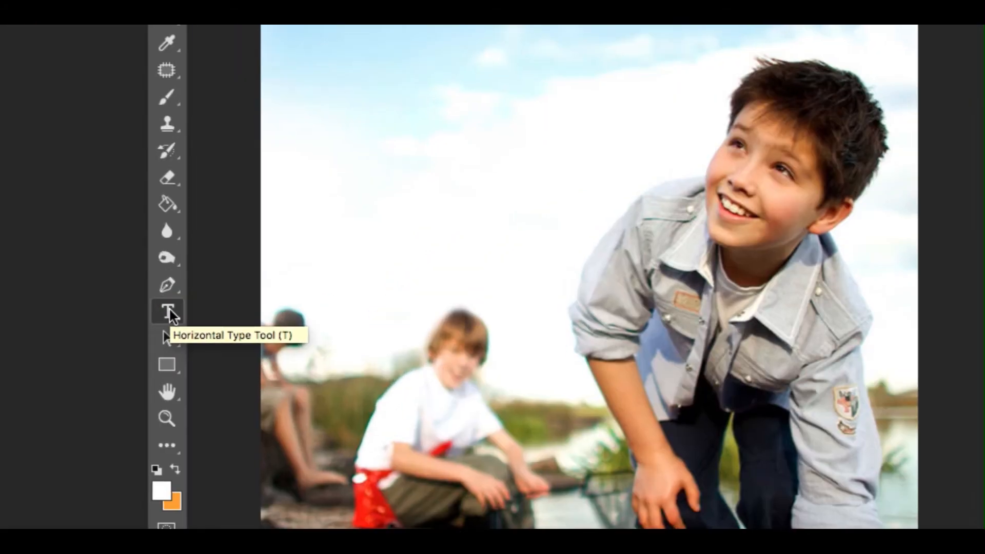
click(169, 311)
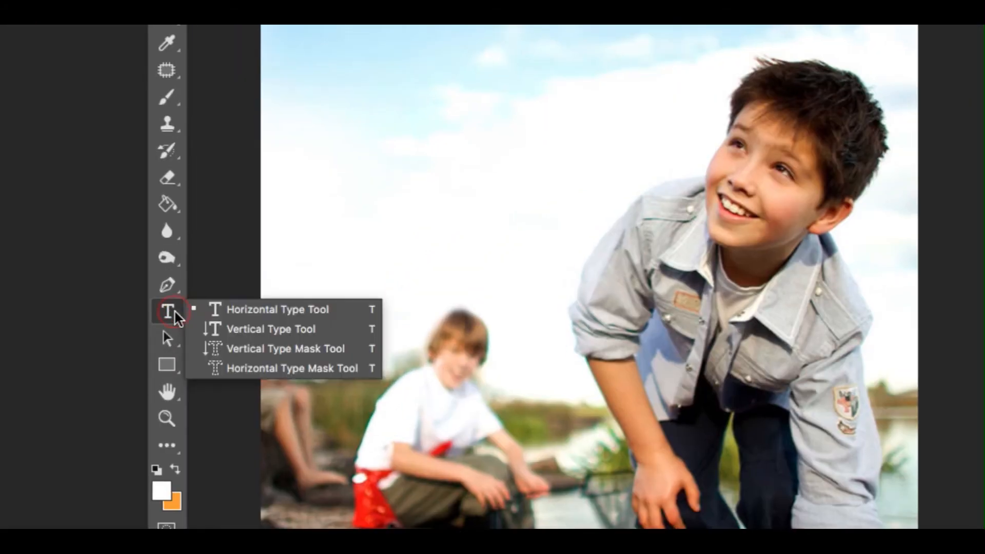
click(266, 309)
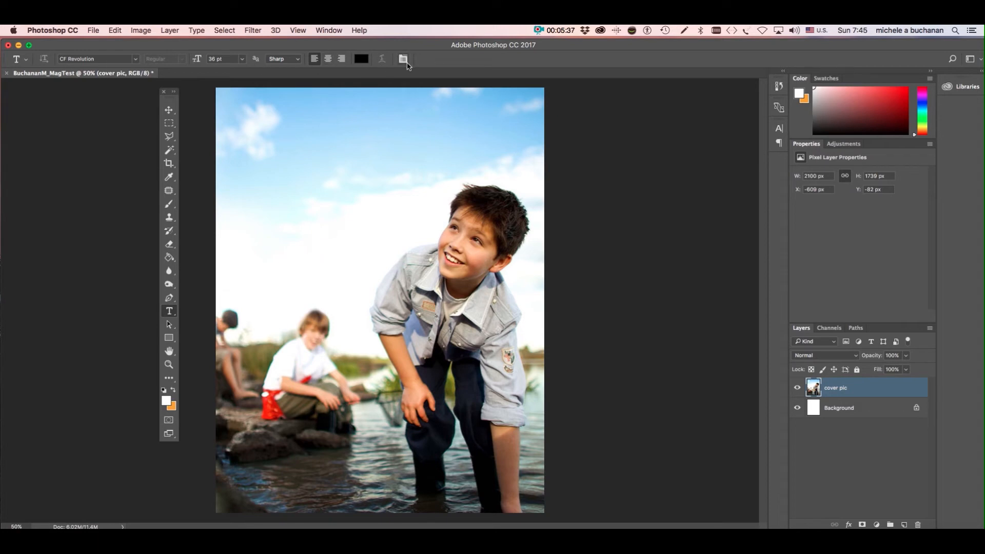
click(331, 31)
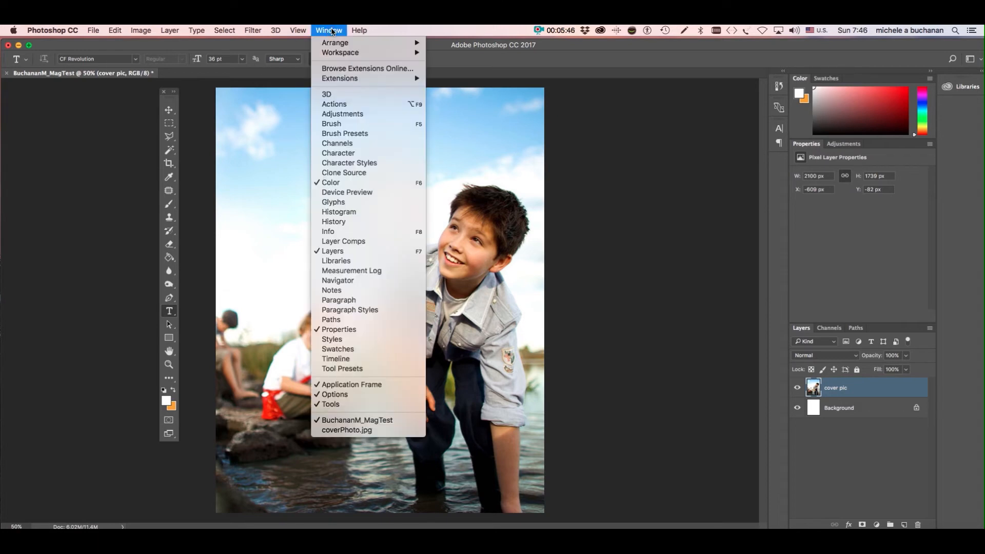
click(357, 155)
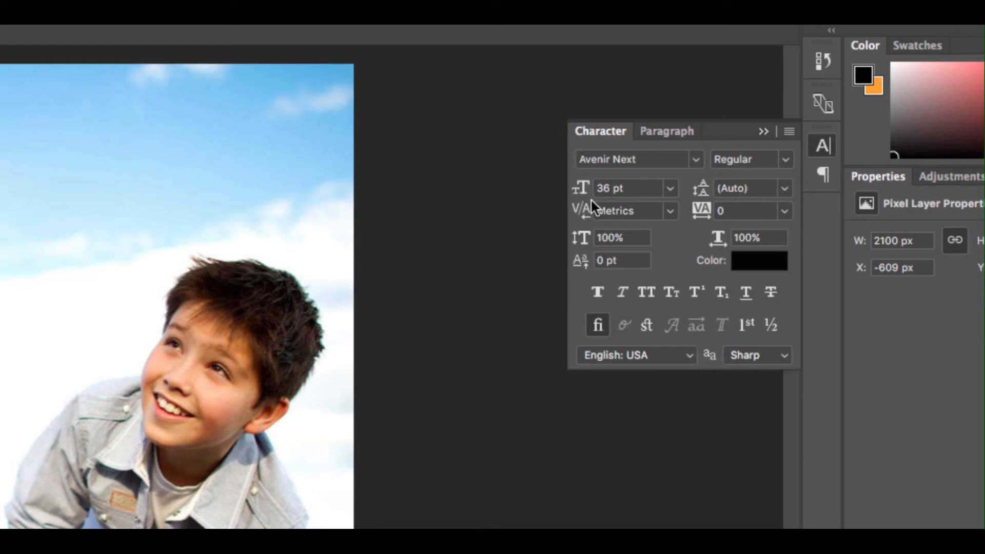
- Set the type size to 36 pt and choose black as the text color, with the hue at 193°
click(669, 189)
click(630, 402)
click(752, 267)
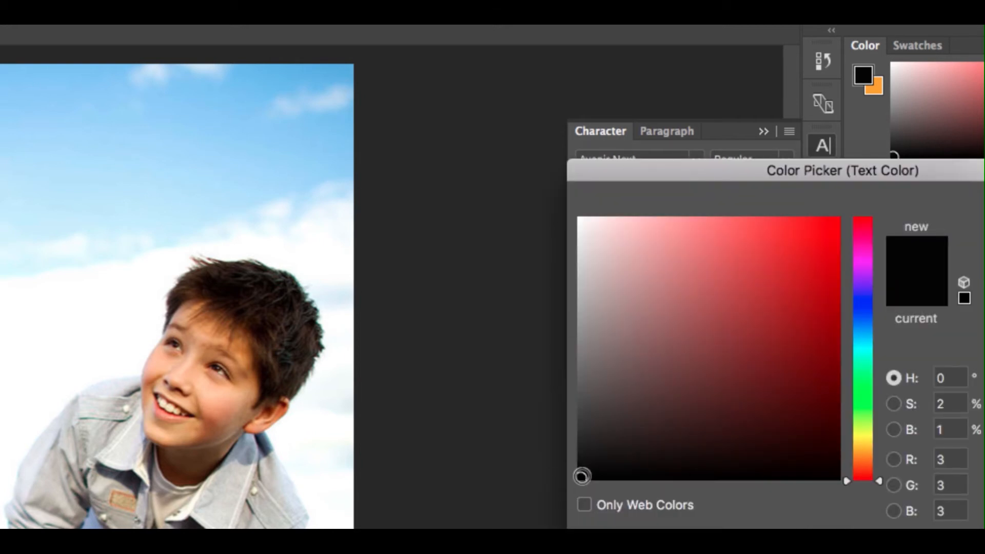
click(581, 477)
drag(861, 400, 866, 340)
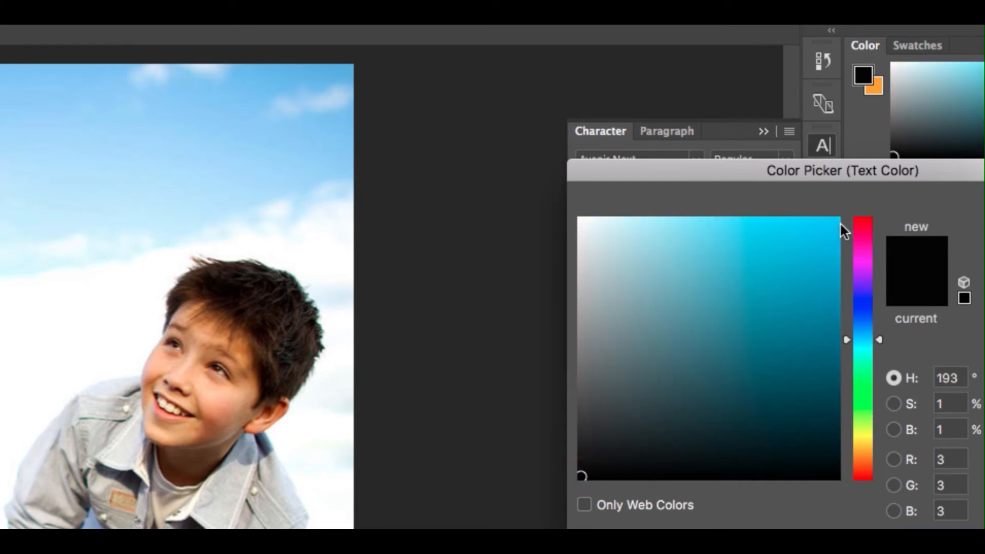
click(579, 476)
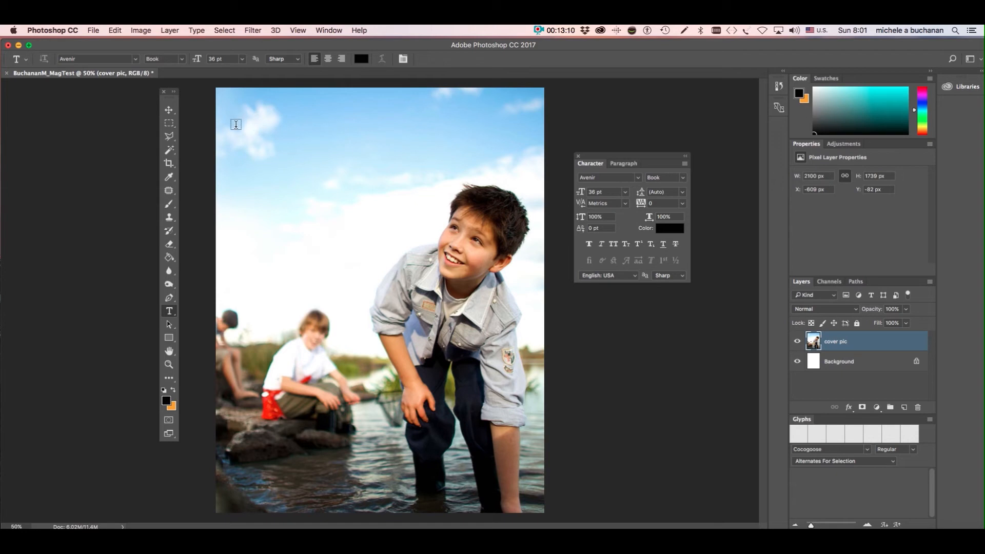
- Add the title text "kiddos" in the sky at the cover's upper-left and place it at about X 89 px, Y 80 px
click(236, 126)
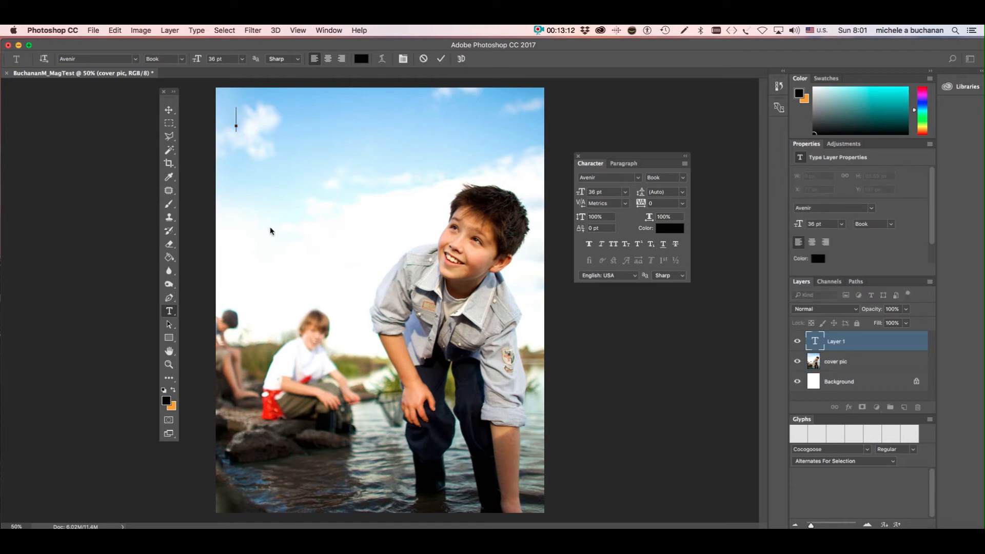
text(kiddoz)
key(BackSpace)
text(s)
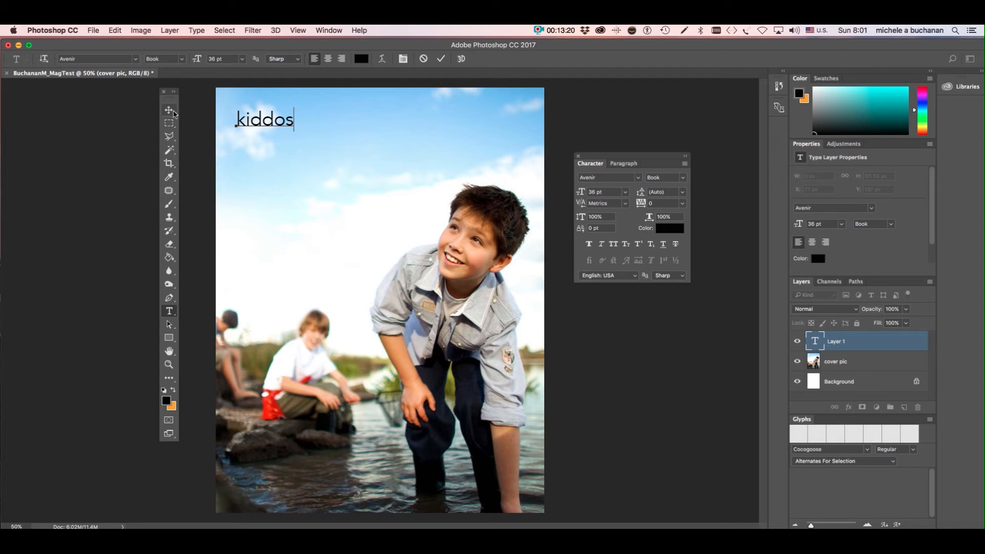
click(169, 111)
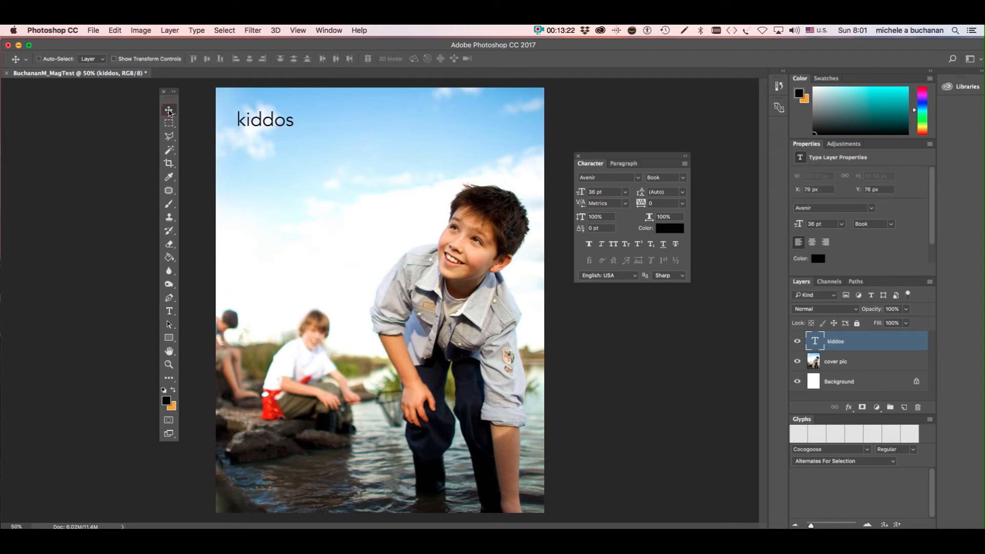
mouse_move(268, 131)
mouse_down()
mouse_move(405, 137)
mouse_move(263, 128)
mouse_move(276, 128)
mouse_up()
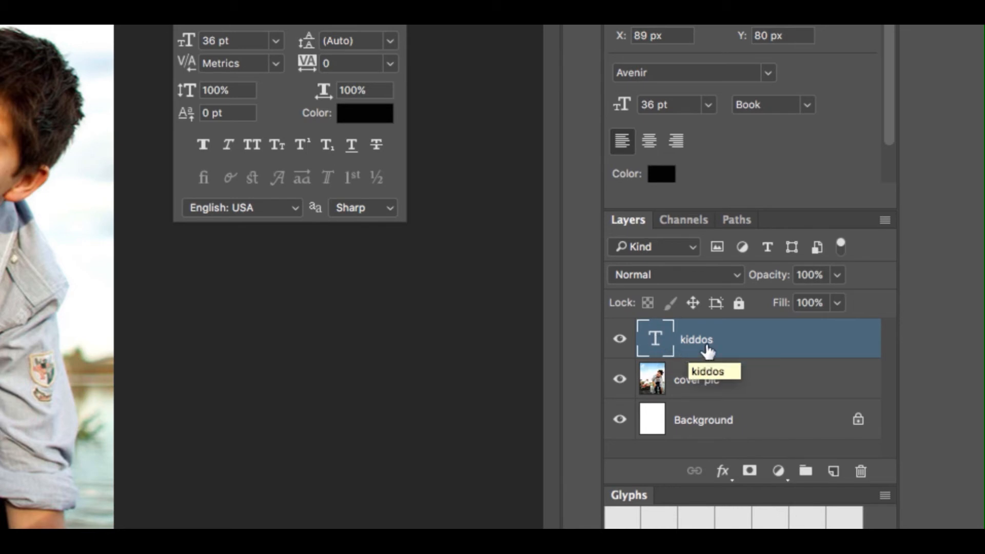
- Change the font of the "kiddos" title to Cocogoose Regular
double_click(655, 336)
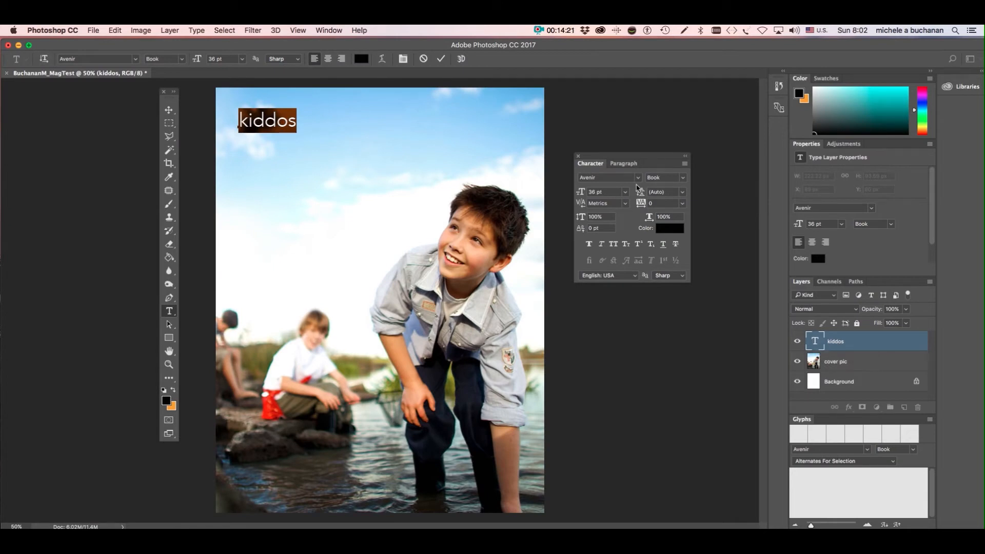
click(639, 178)
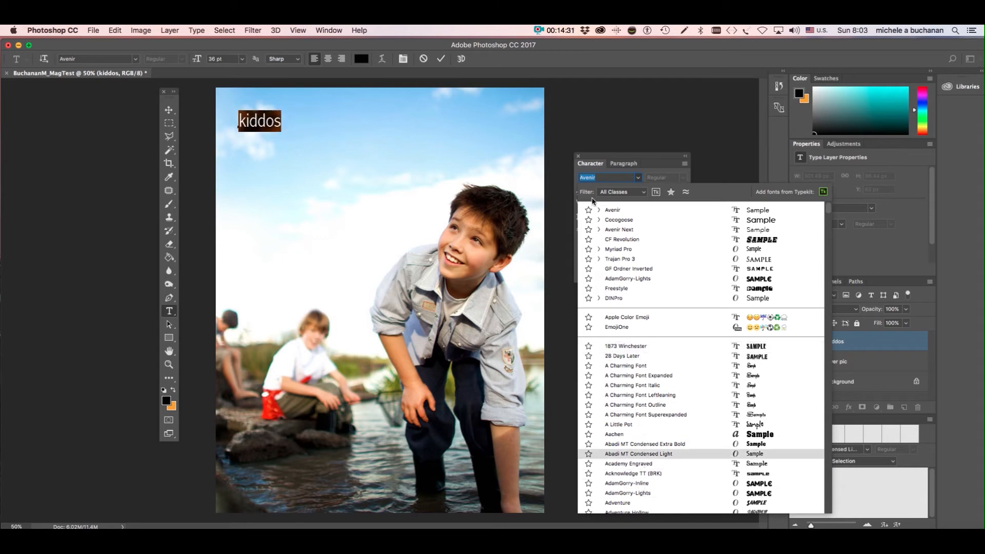
click(606, 176)
drag(606, 176, 570, 173)
text(coco)
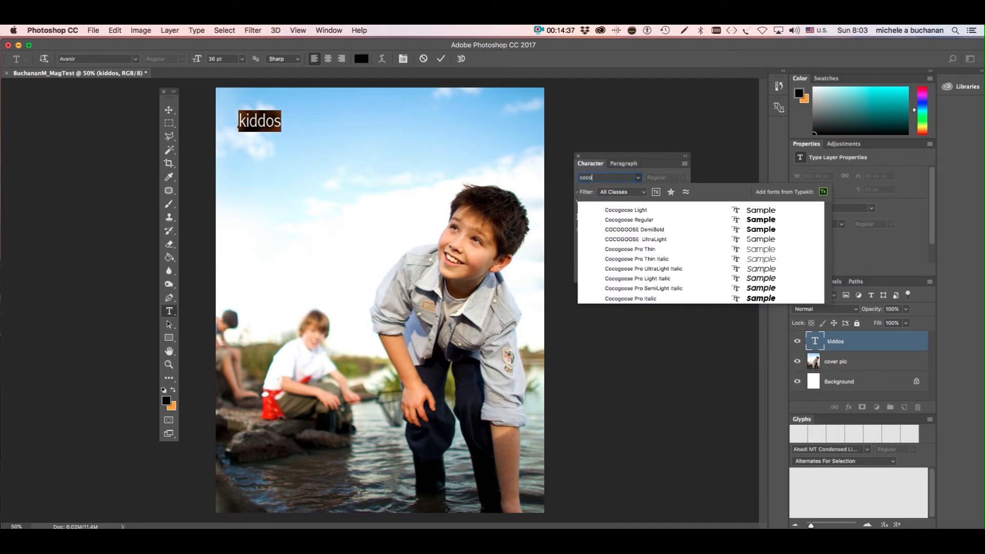
click(698, 222)
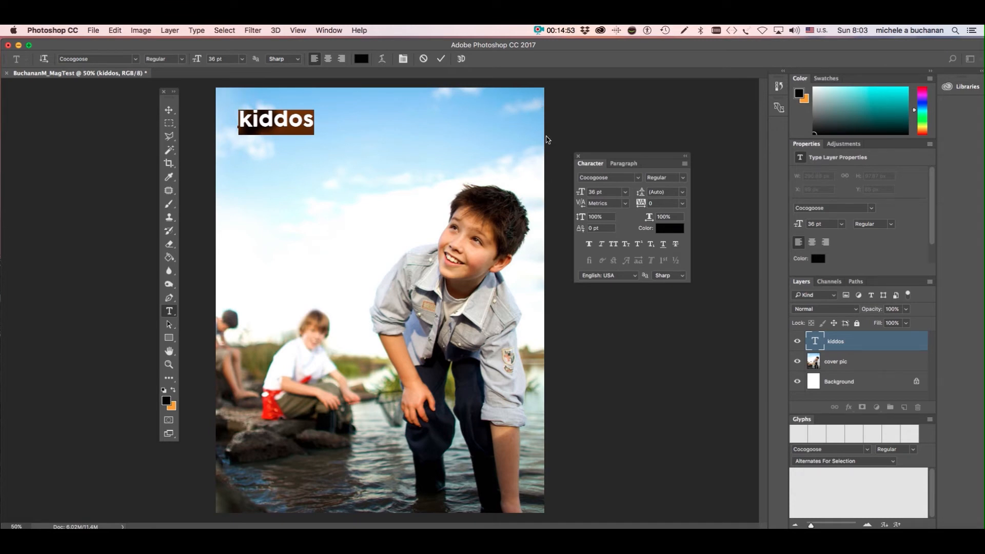
- Enlarge the "kiddos" title text to 106 pt
click(616, 193)
click(605, 192)
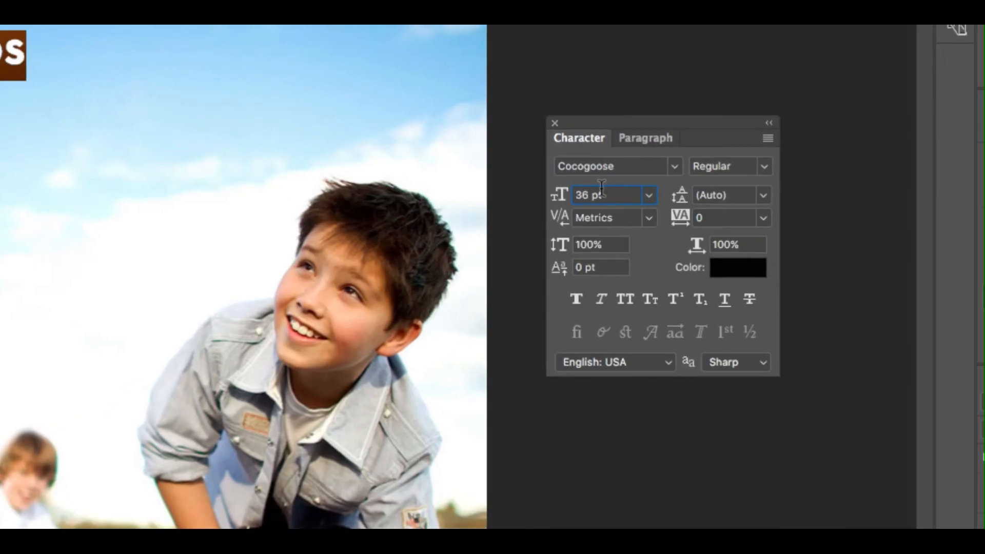
double_click(617, 191)
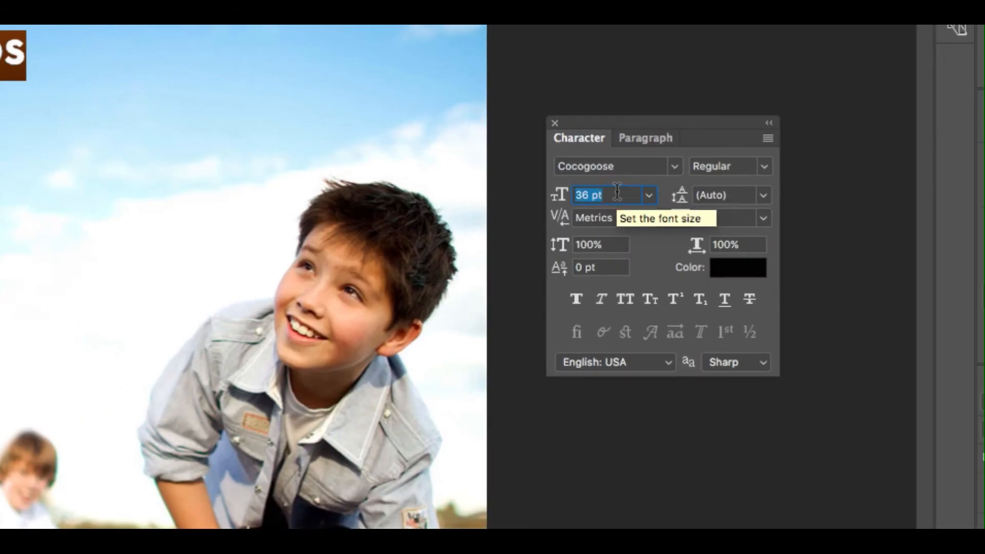
key(shift+Up)
key(shift+Up)
key(shift+Up)
key(shift+Up)
key(shift+Up)
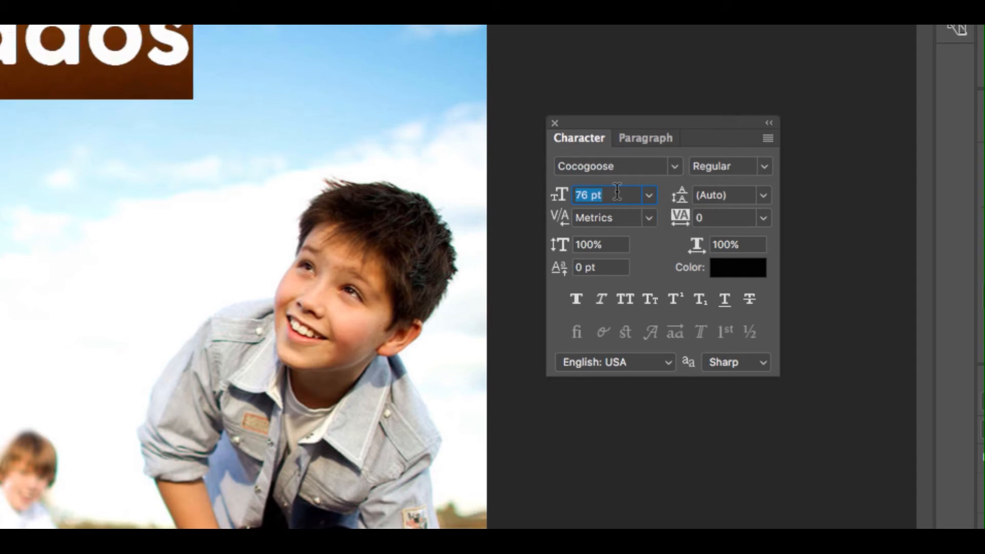
key(shift+Up)
key(shift+Up)
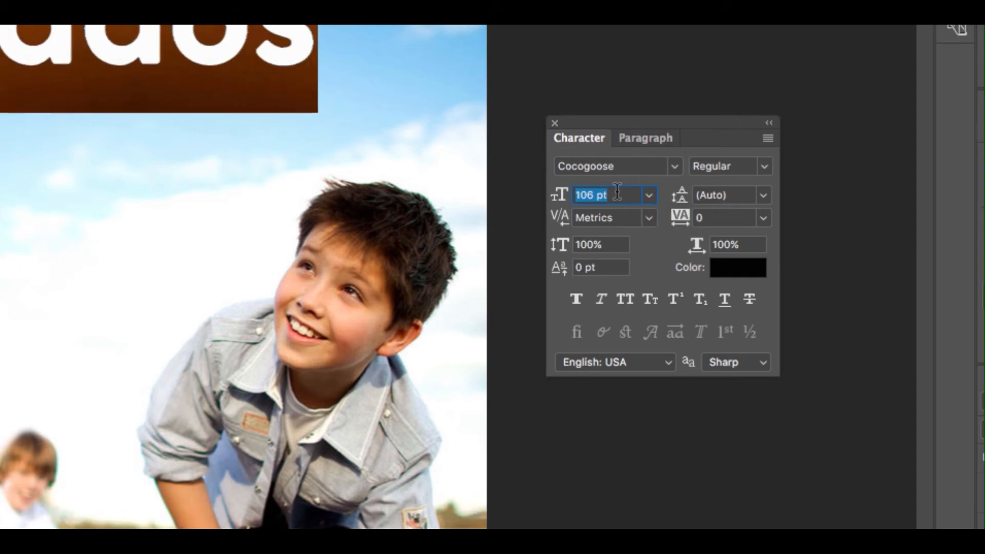
- Enlarge the "kiddos" title text to 146 pt
key(shift+Up)
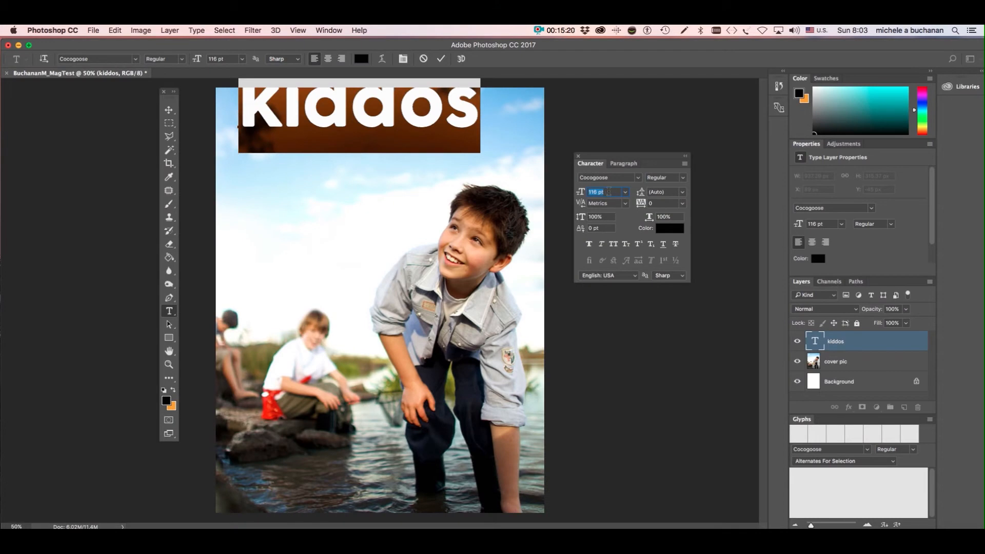
key(shift+Up)
key(shift+Up)
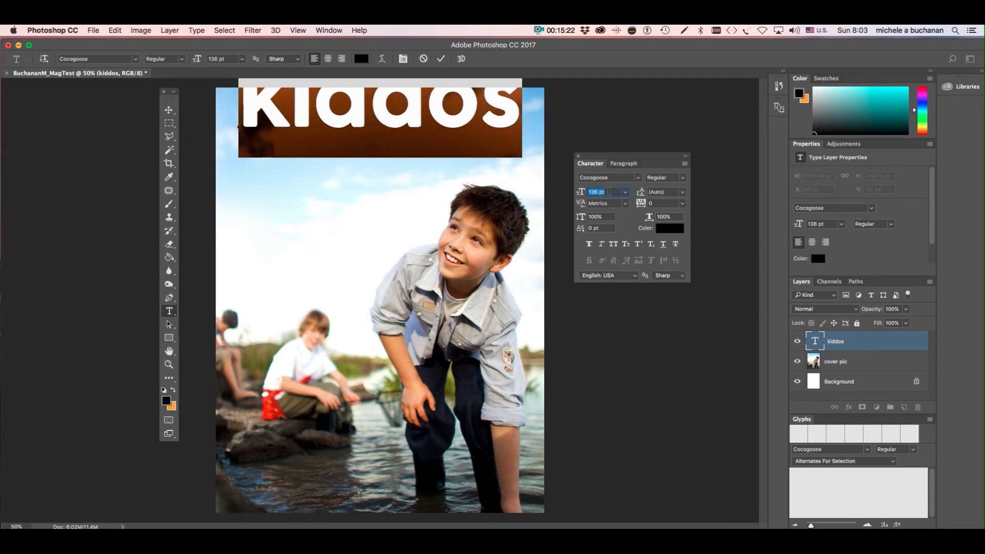
key(shift+Up)
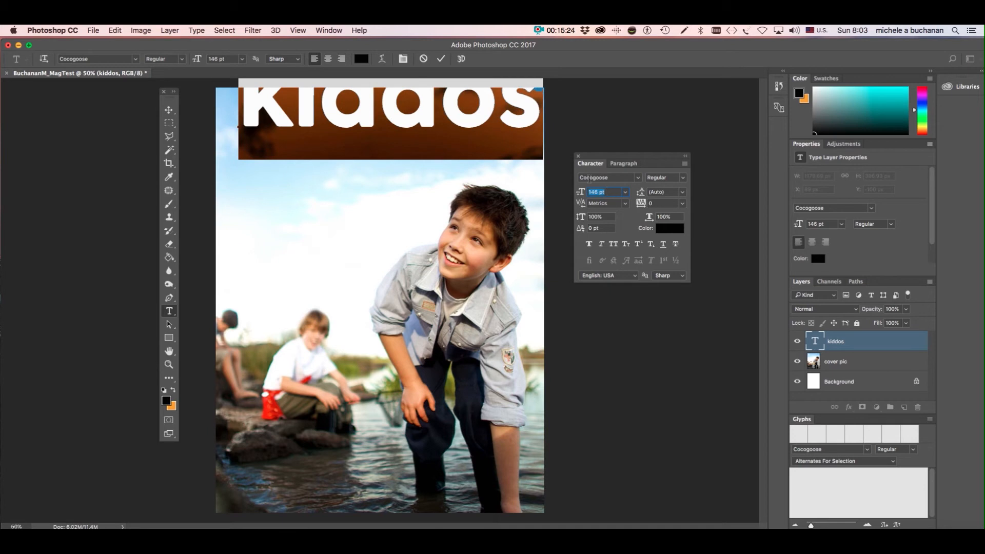
- Move the "kiddos" title fully onto the top of the cover, at about X 55 px, Y 34 px
click(169, 110)
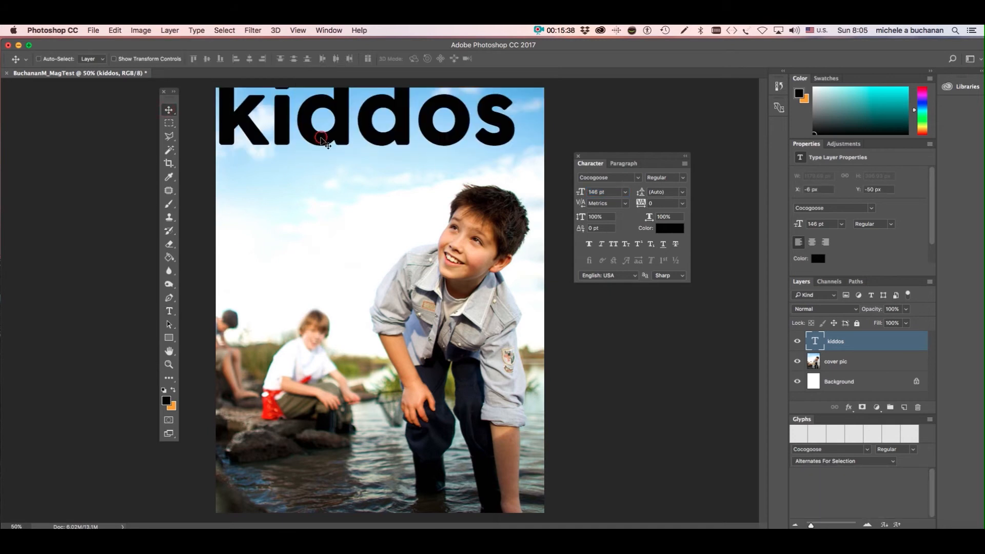
drag(321, 138, 337, 159)
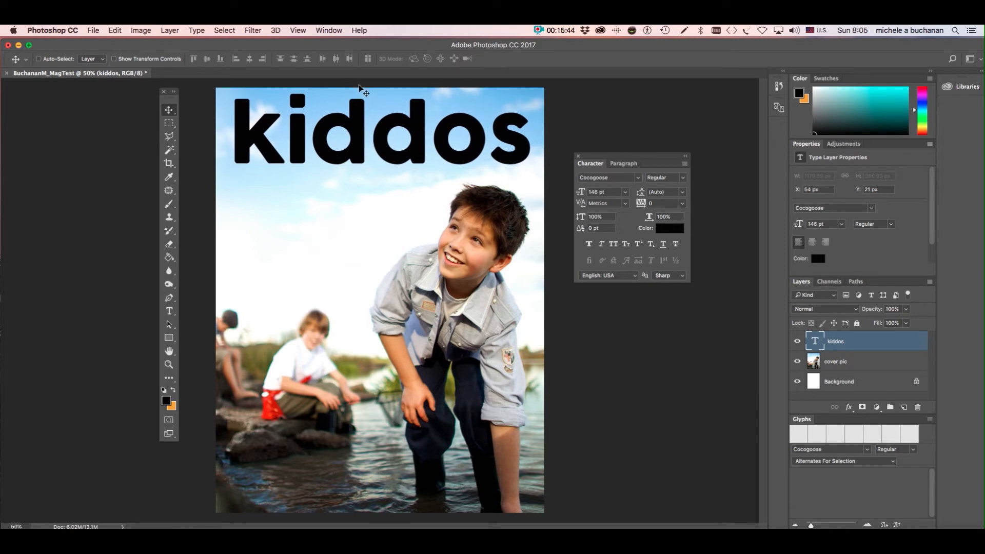
mouse_move(360, 150)
mouse_down()
mouse_move(359, 139)
mouse_move(355, 155)
mouse_up()
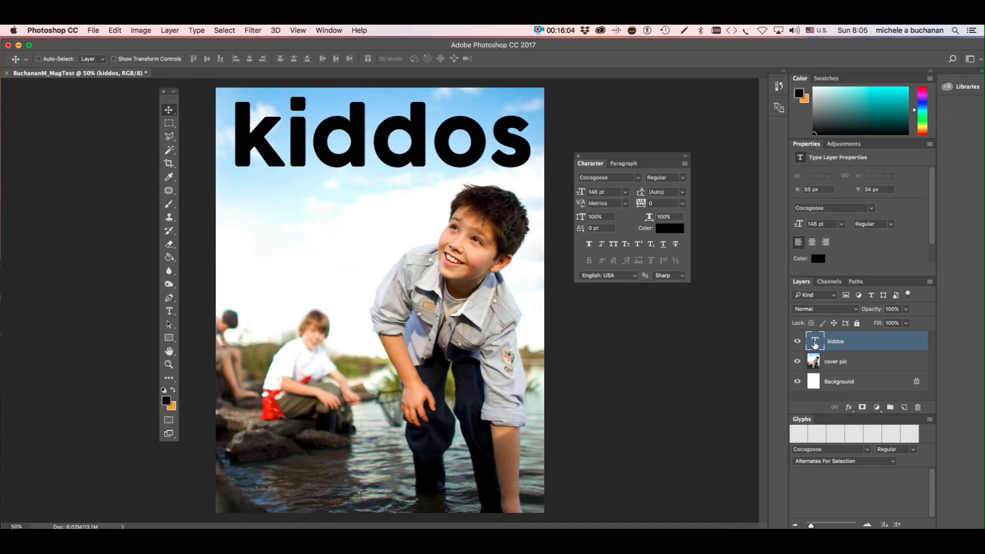
- Recolor the letters "kid" in the title to a bright, saturated blue with a hue of 224°
double_click(816, 343)
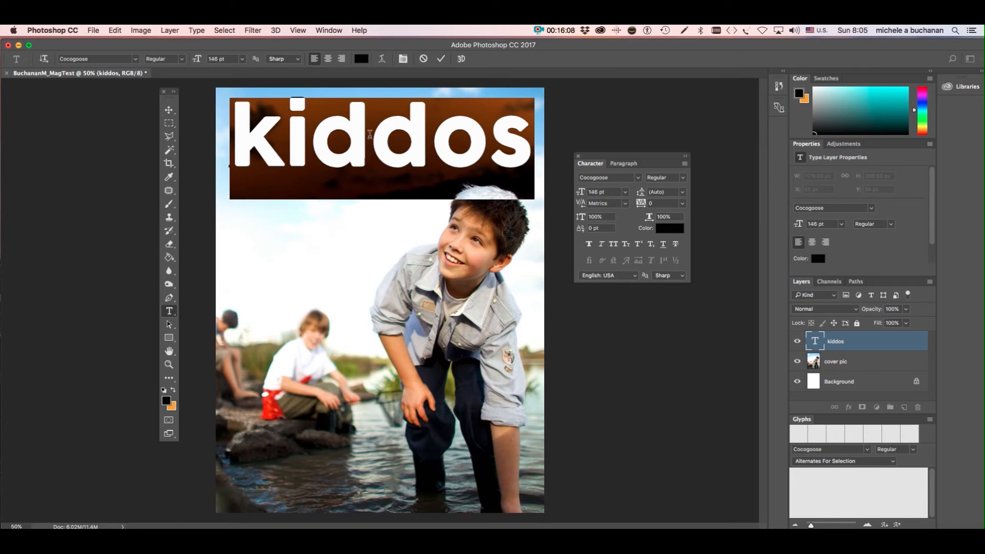
click(370, 135)
drag(369, 135, 234, 130)
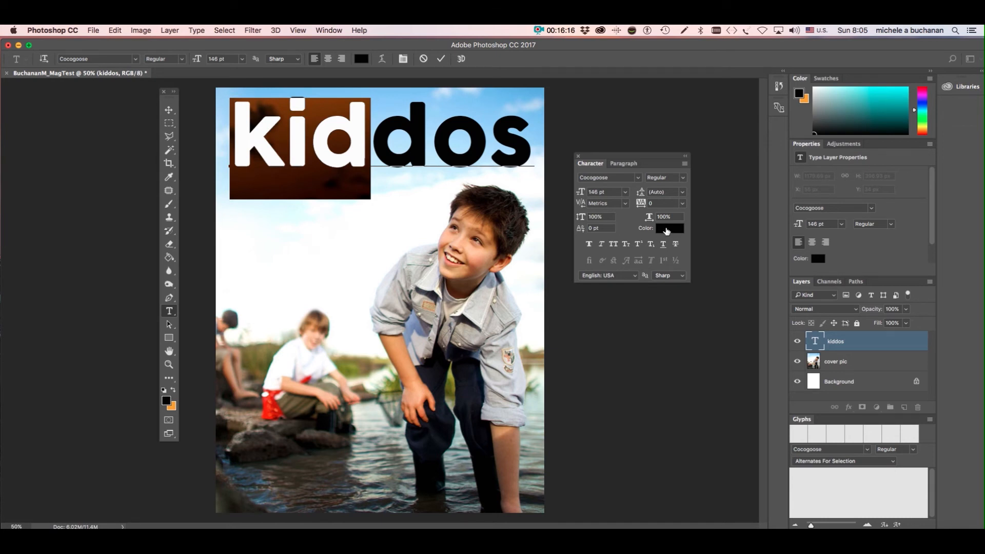
click(667, 230)
click(779, 178)
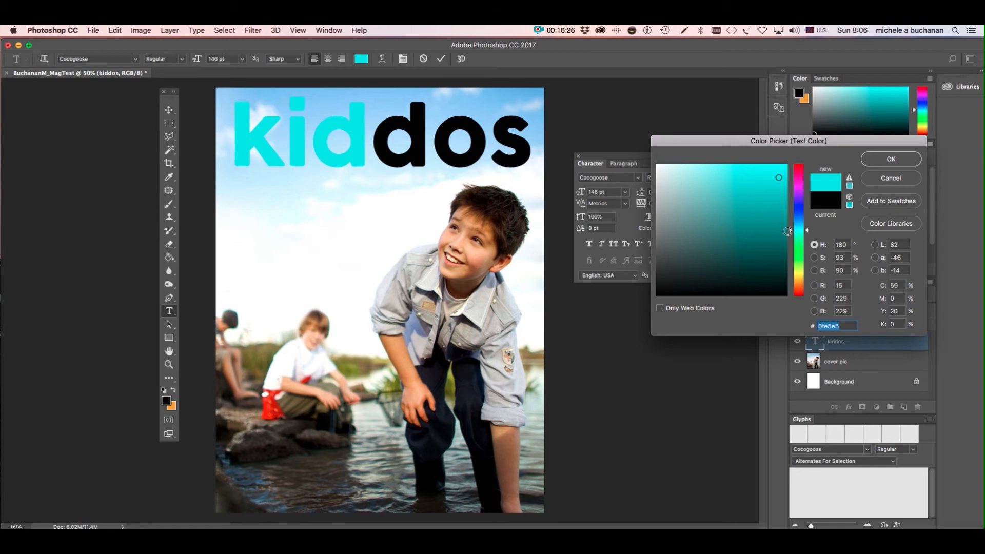
drag(808, 231, 807, 214)
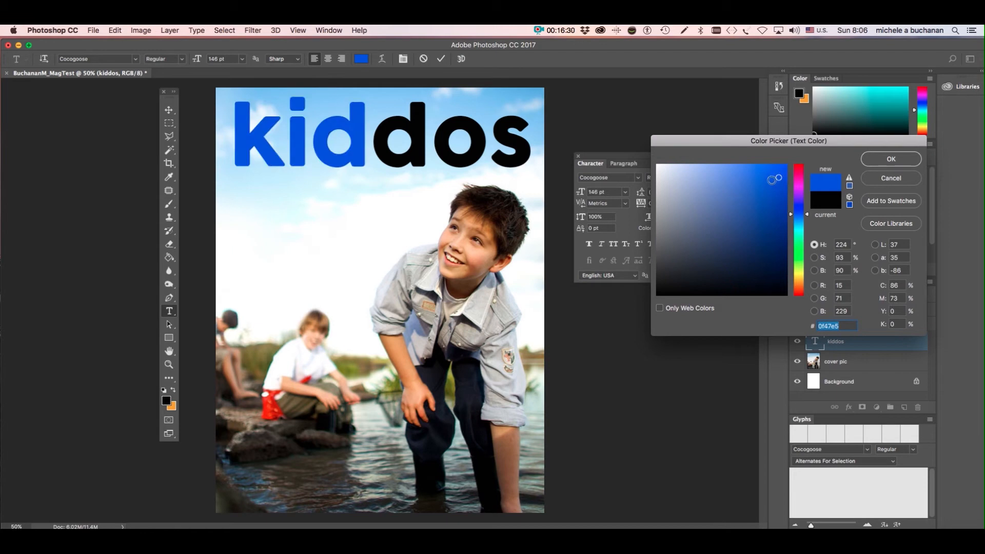
click(780, 170)
click(890, 160)
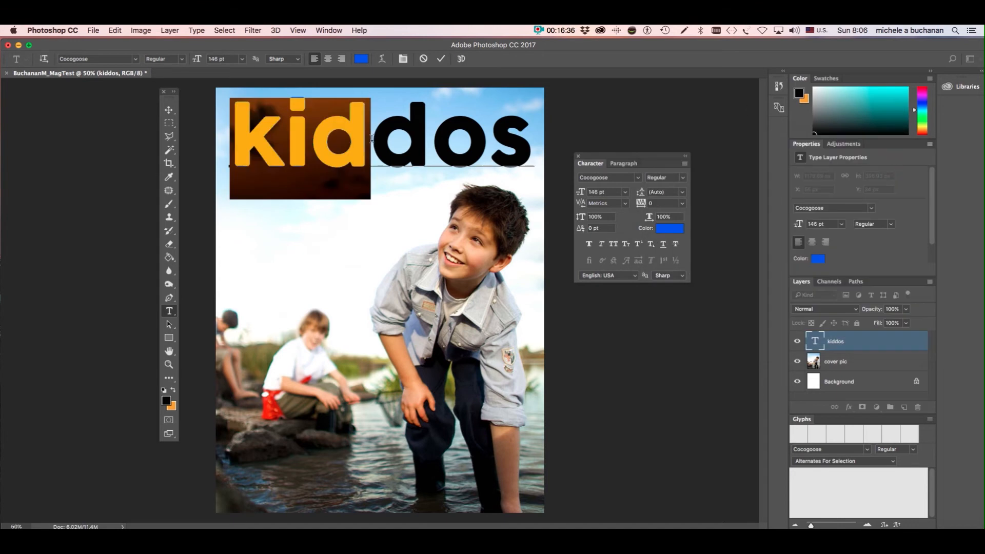
- Recolor the letters "dos" in the title to orange, #f99007, and nudge the title slightly
click(370, 138)
drag(370, 138, 538, 132)
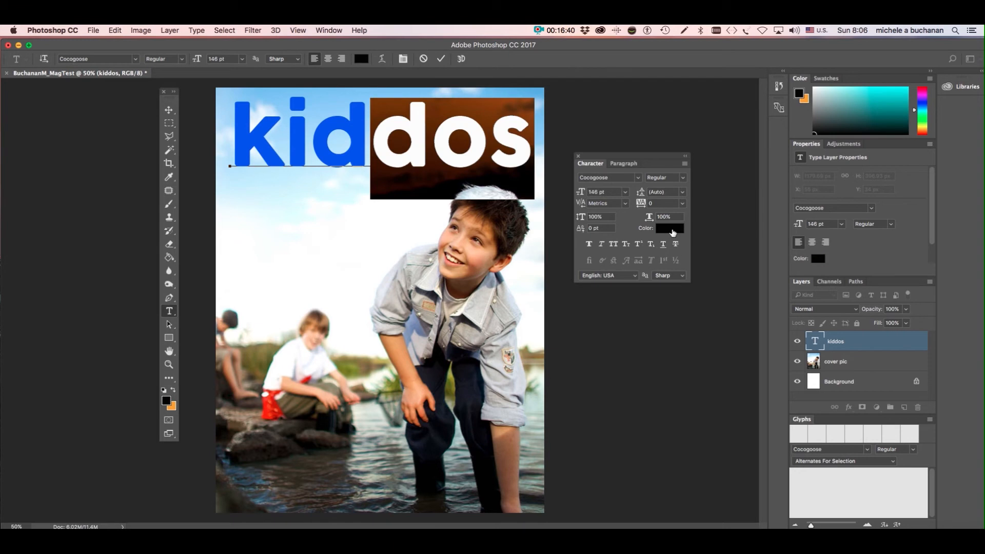
click(670, 230)
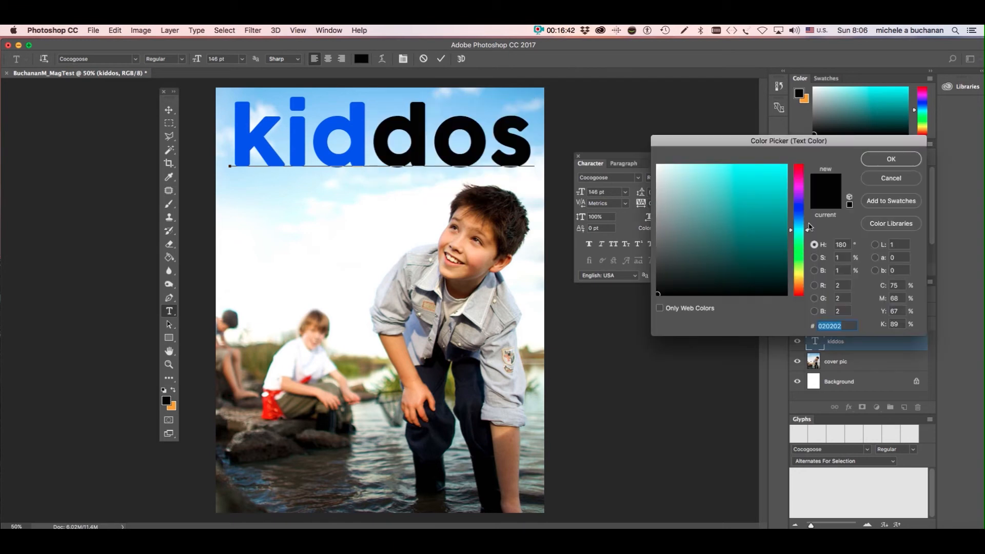
drag(808, 232, 803, 285)
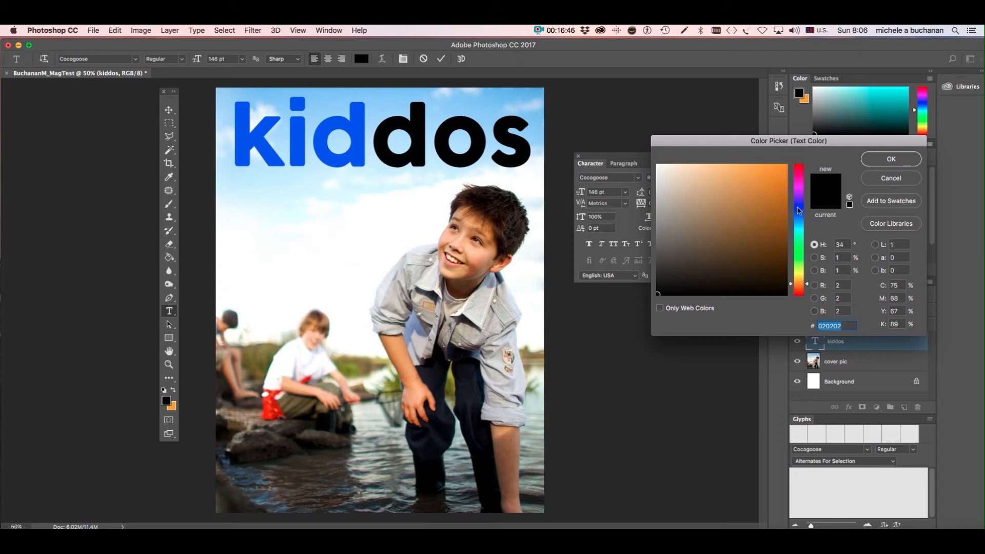
click(784, 169)
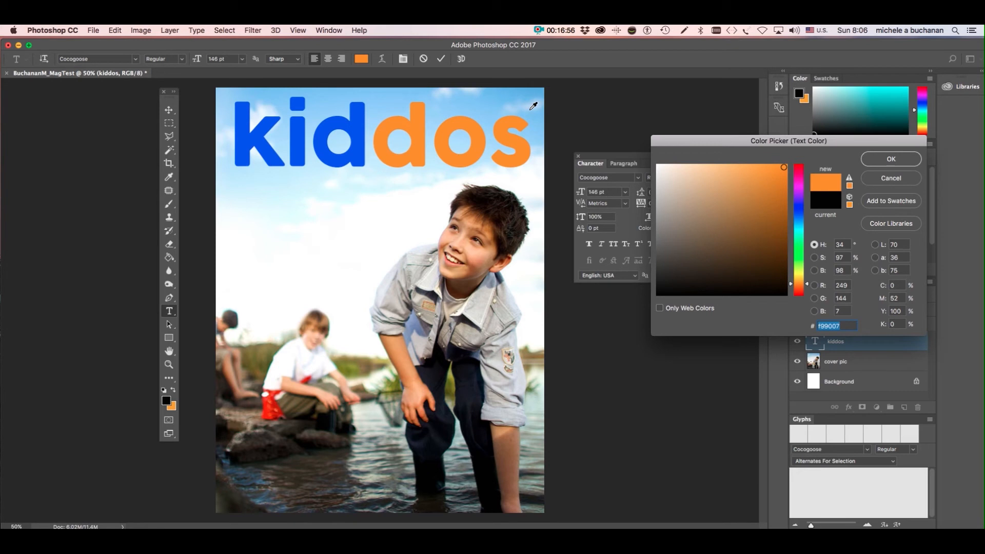
click(881, 160)
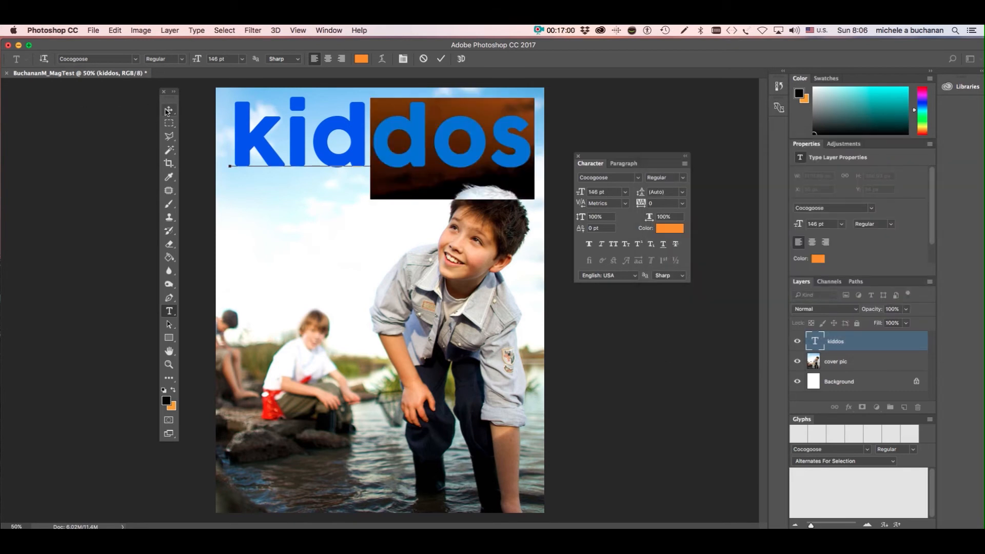
click(169, 110)
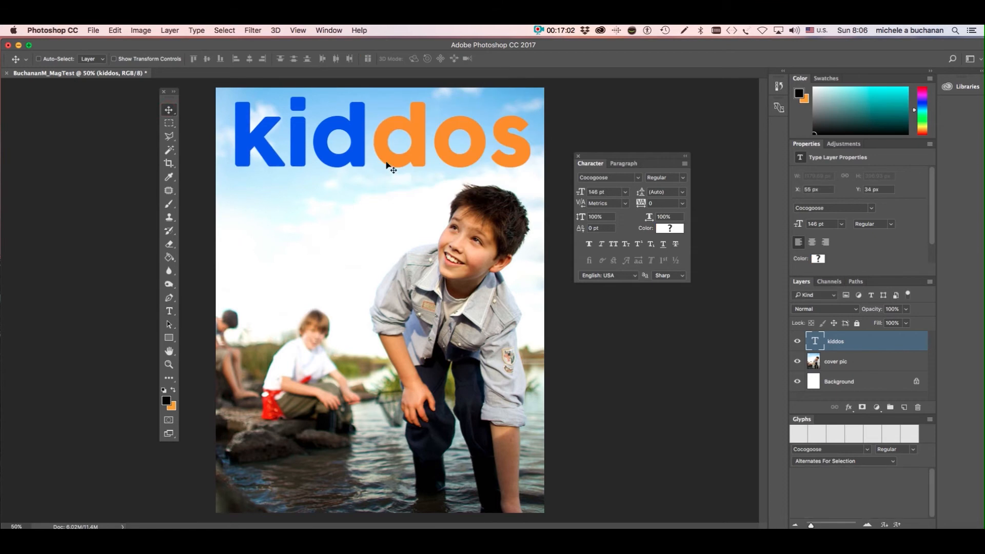
drag(405, 164, 406, 165)
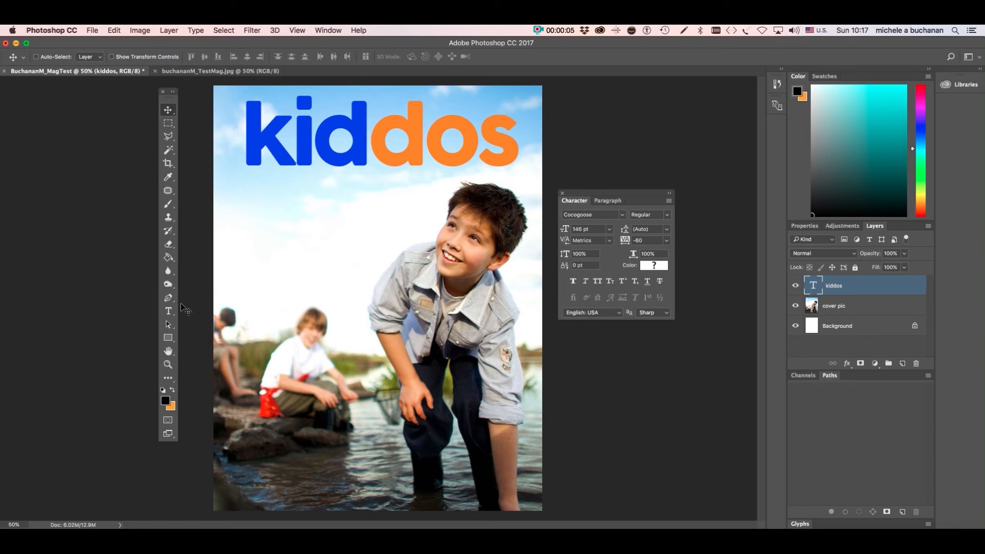
- Draw a paragraph text box in the sky below "kid", beside the standing boy, and set its font size to 30 pt
click(169, 310)
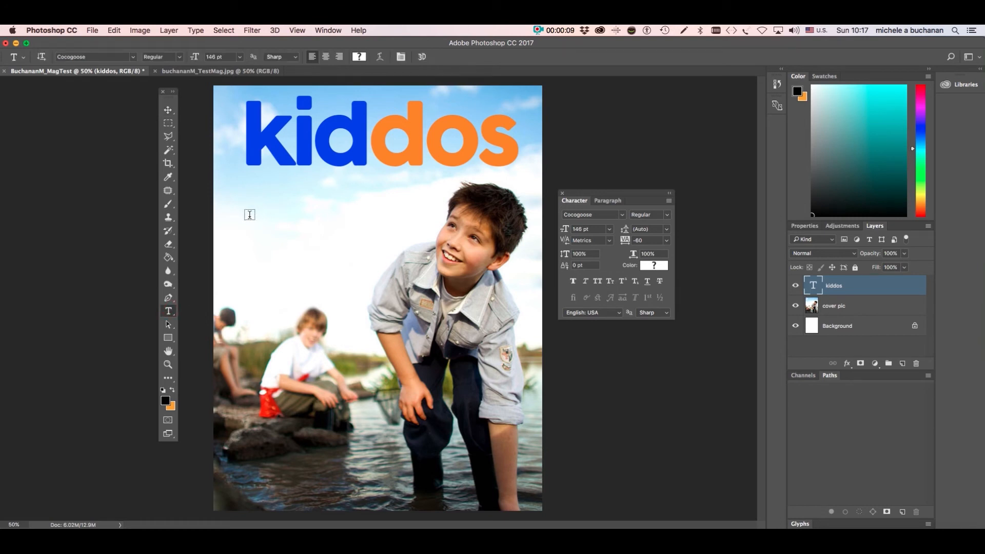
drag(249, 215, 342, 293)
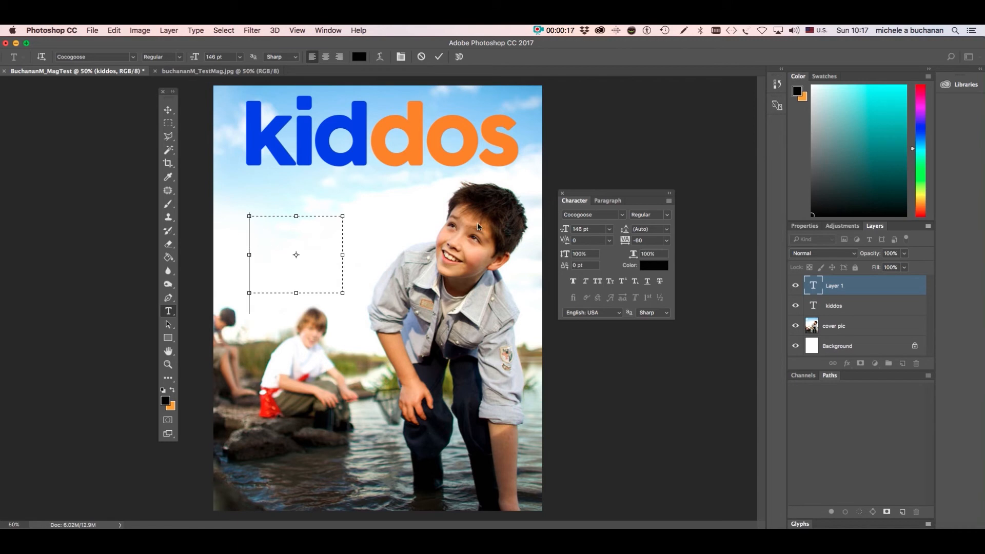
drag(573, 197, 393, 211)
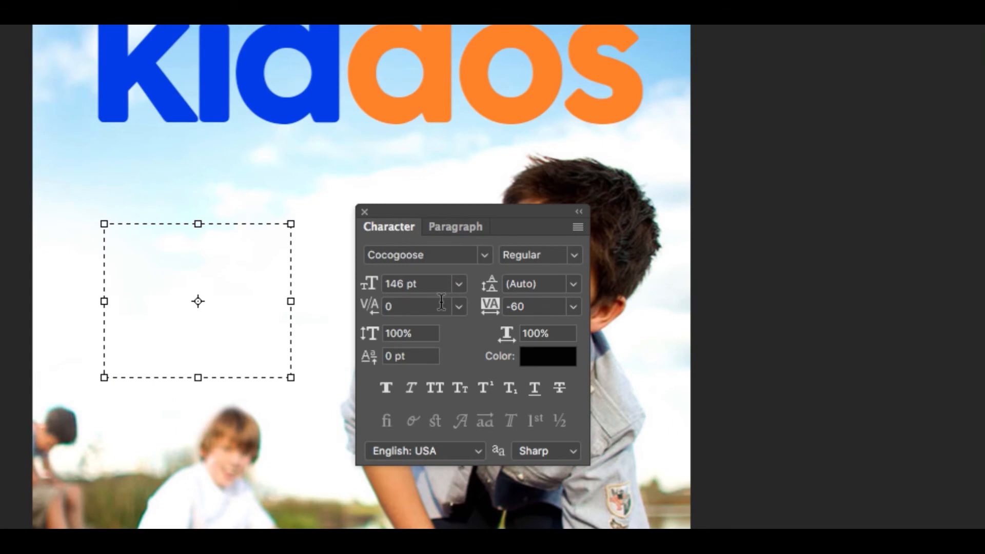
click(428, 285)
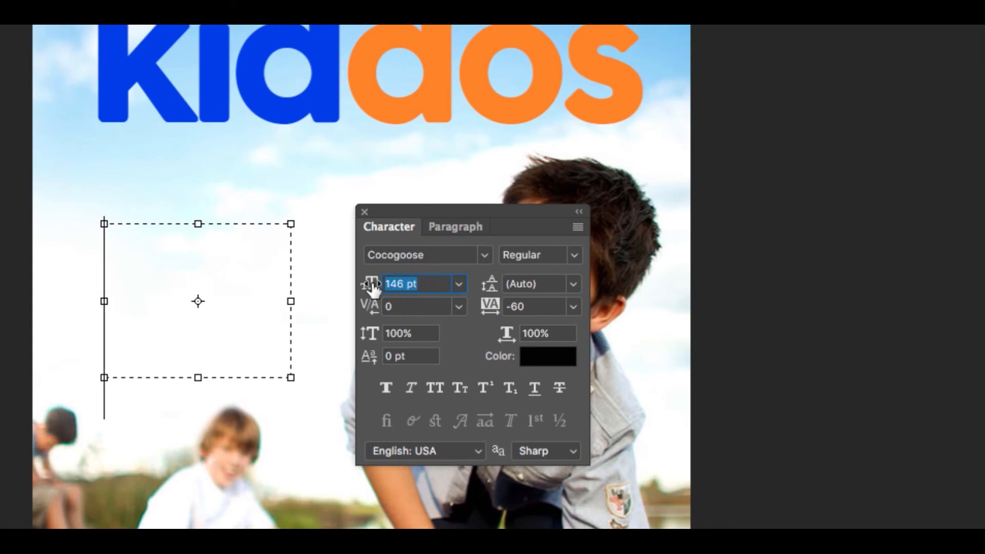
text(30)
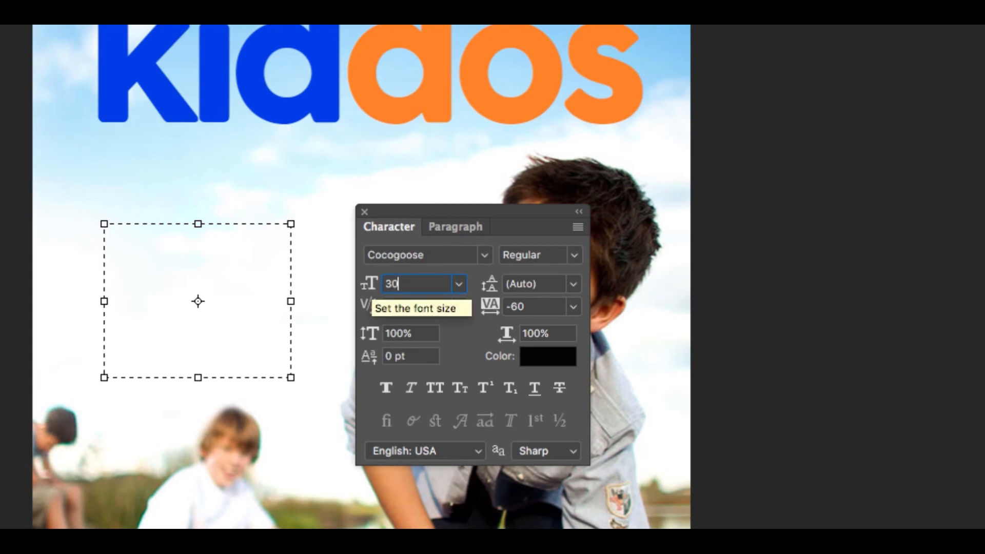
- Set the font of the new text box to Arial Regular
click(442, 255)
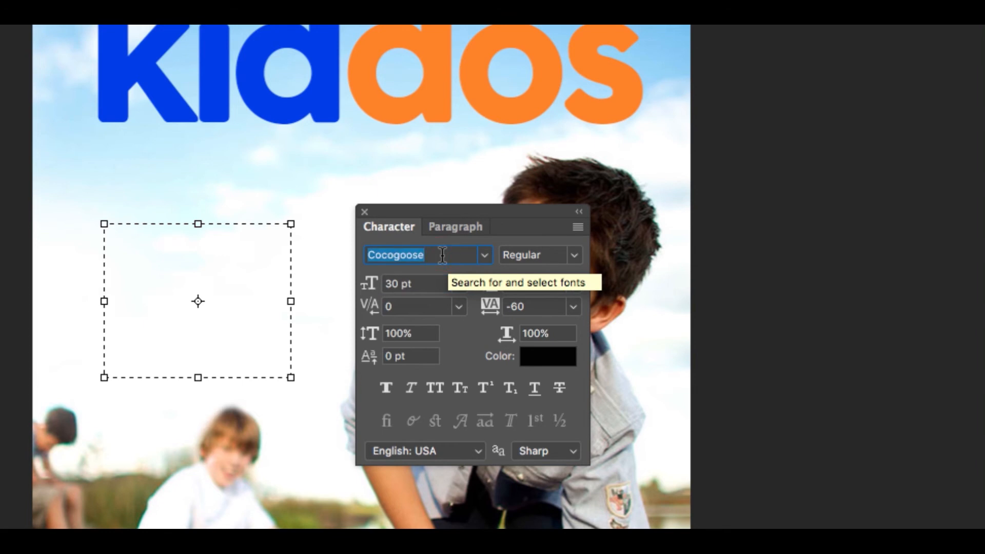
click(486, 255)
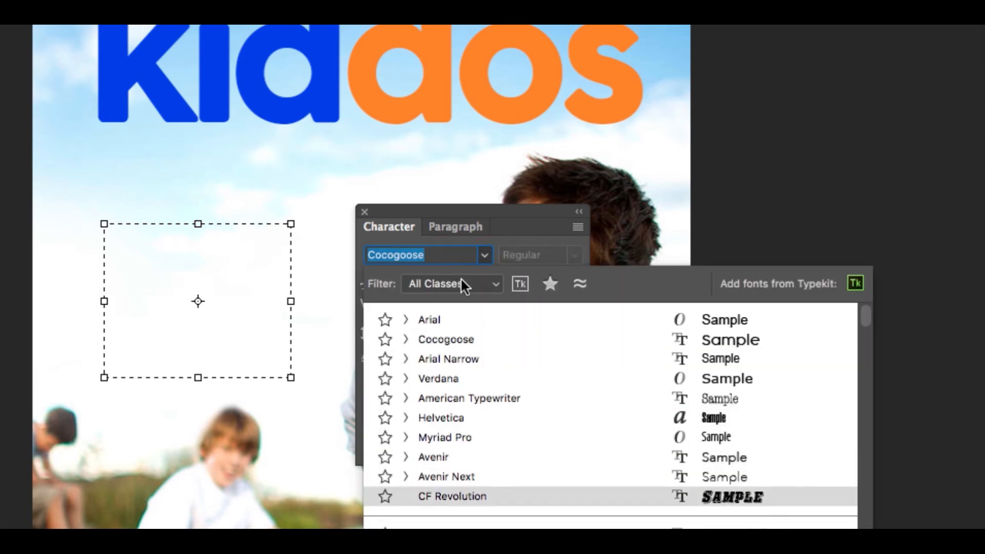
click(460, 215)
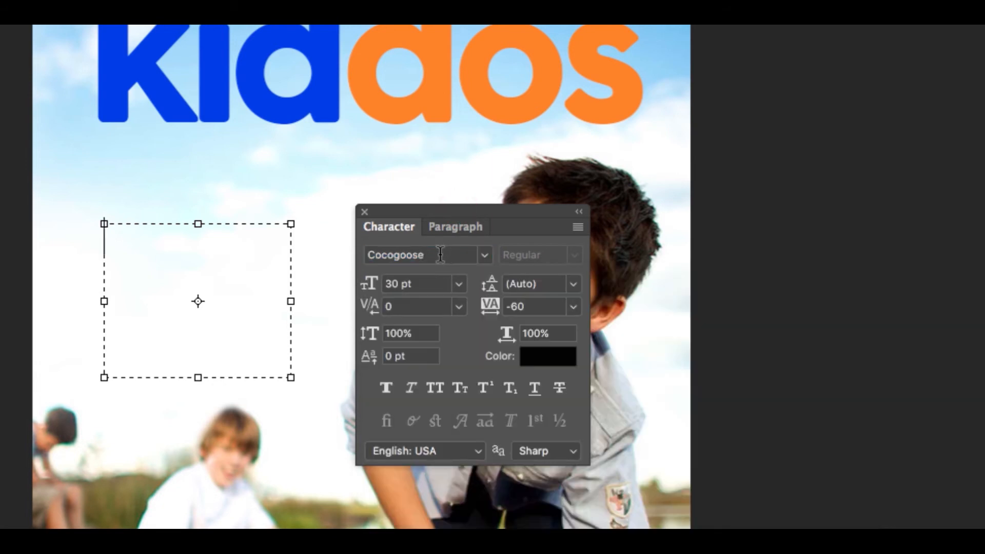
text(ari)
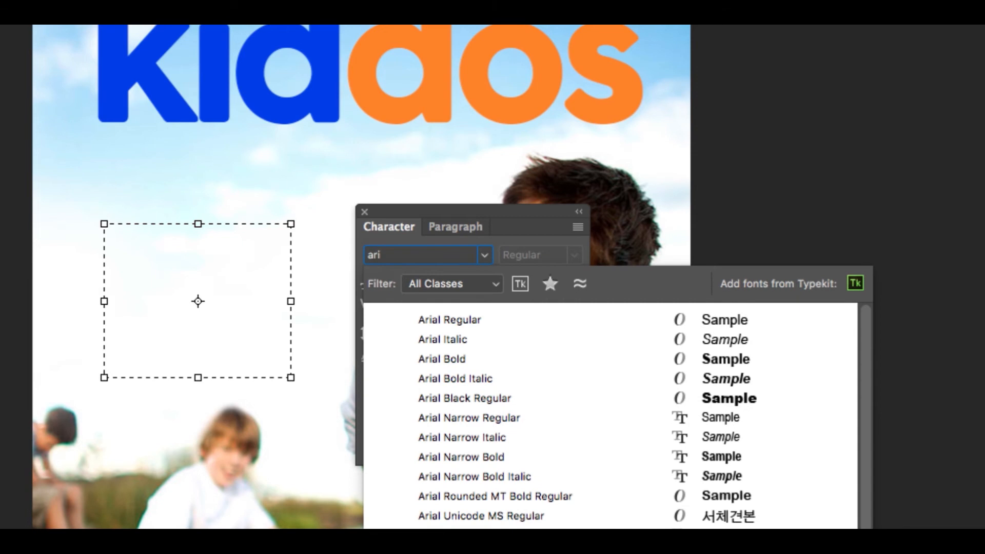
click(444, 320)
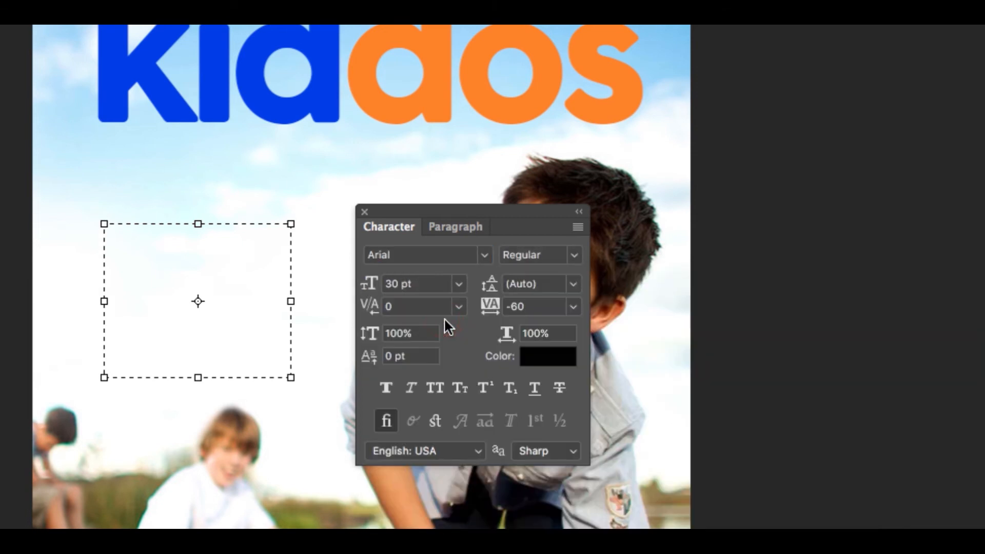
- Enter the cover line "a sip of summer" in the text box and commit the text
text(35)
key(BackSpace)
key(BackSpace)
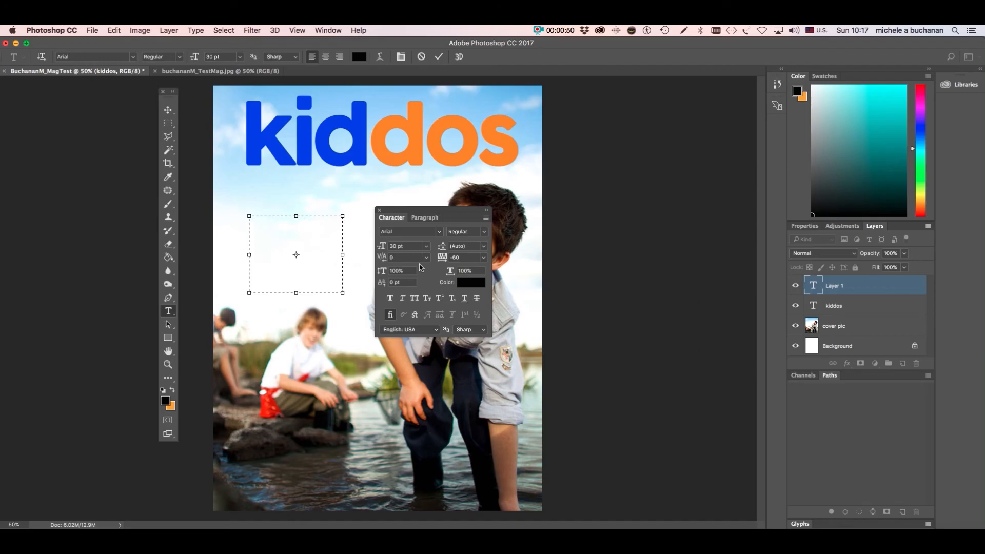
text(a sip of su)
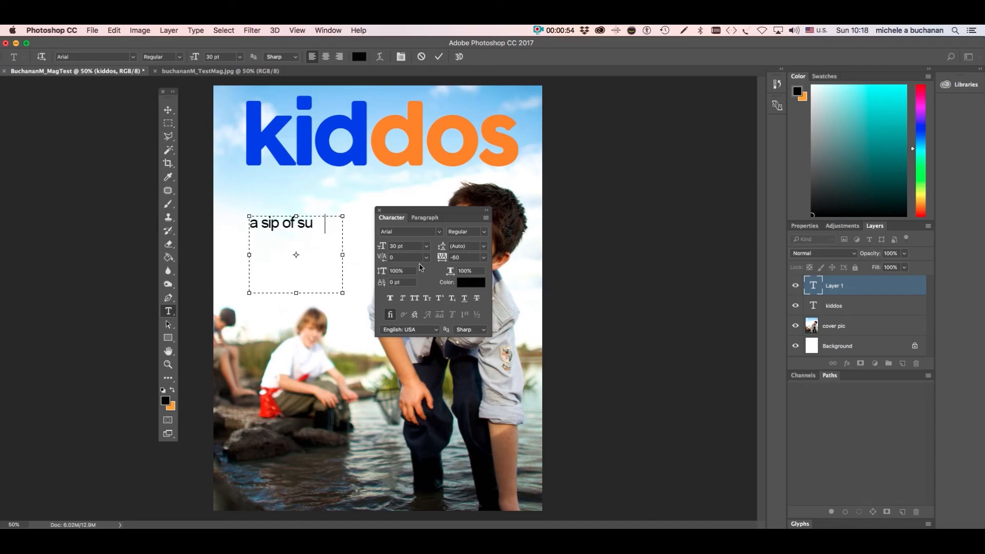
text(mmer)
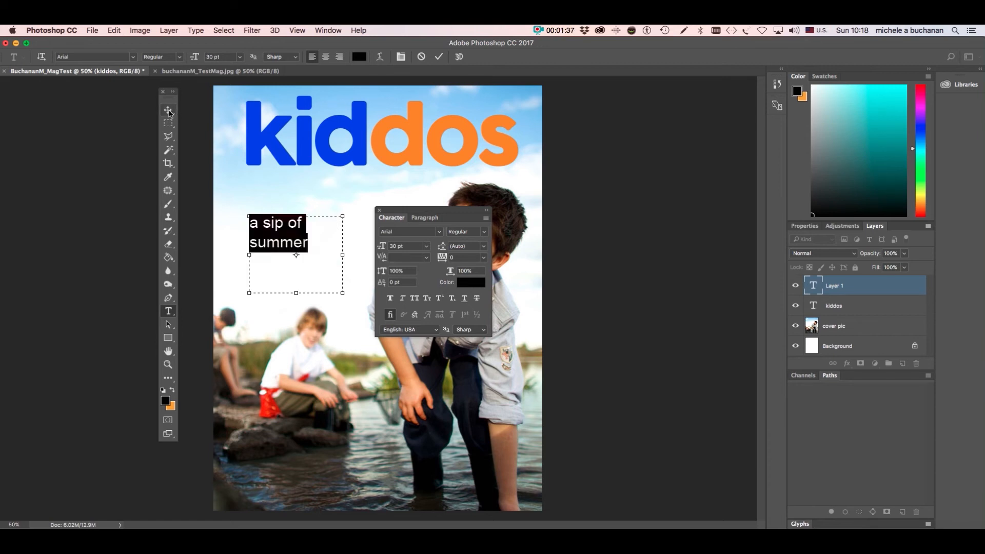
click(167, 110)
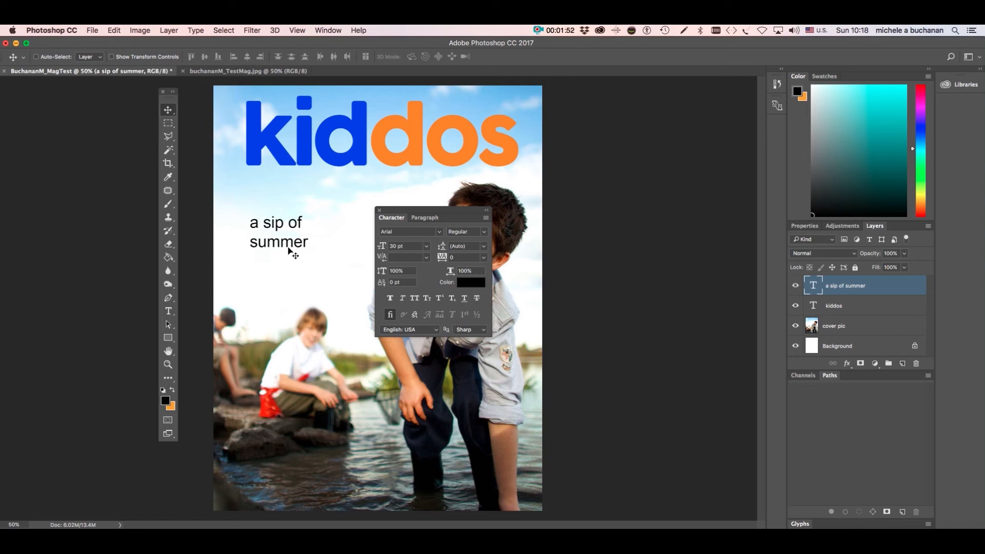
- Change the font style of the "a sip of summer" text to Bold
double_click(816, 289)
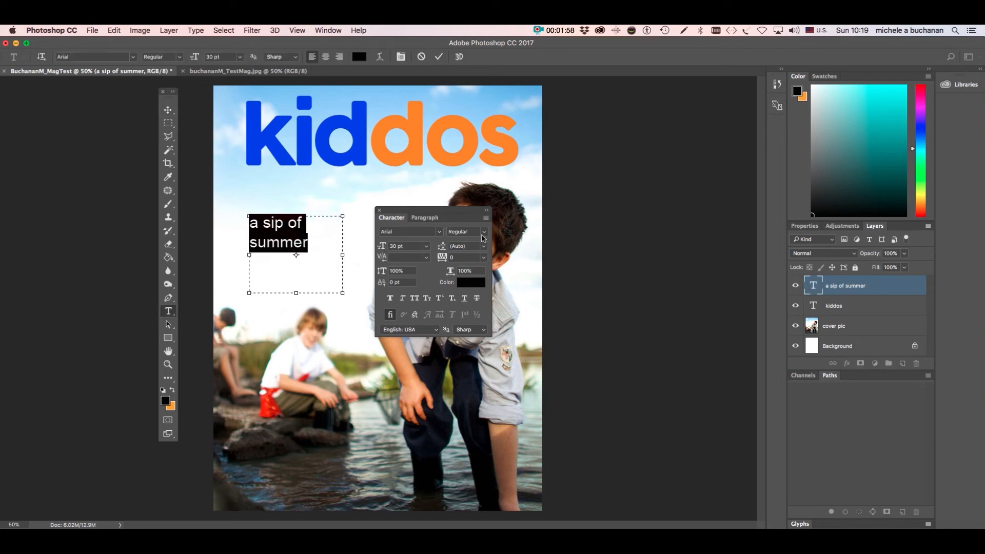
click(484, 232)
click(486, 242)
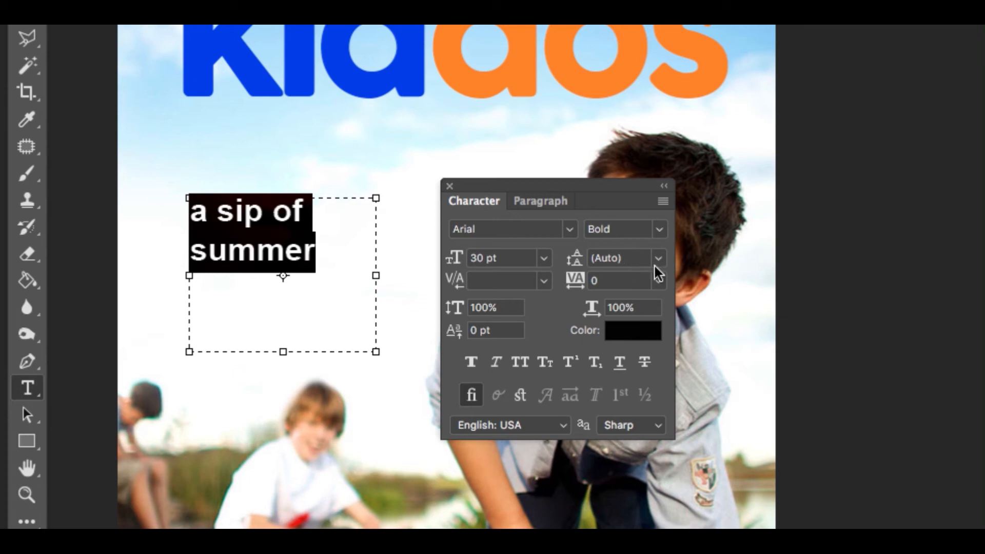
- Set the leading of the "a sip of summer" text to 24 pt
click(658, 259)
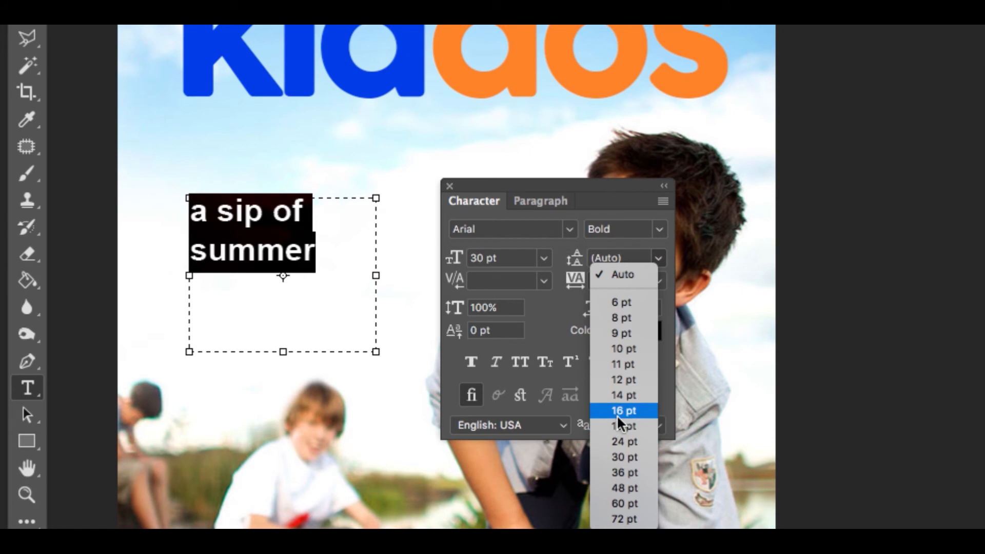
click(624, 396)
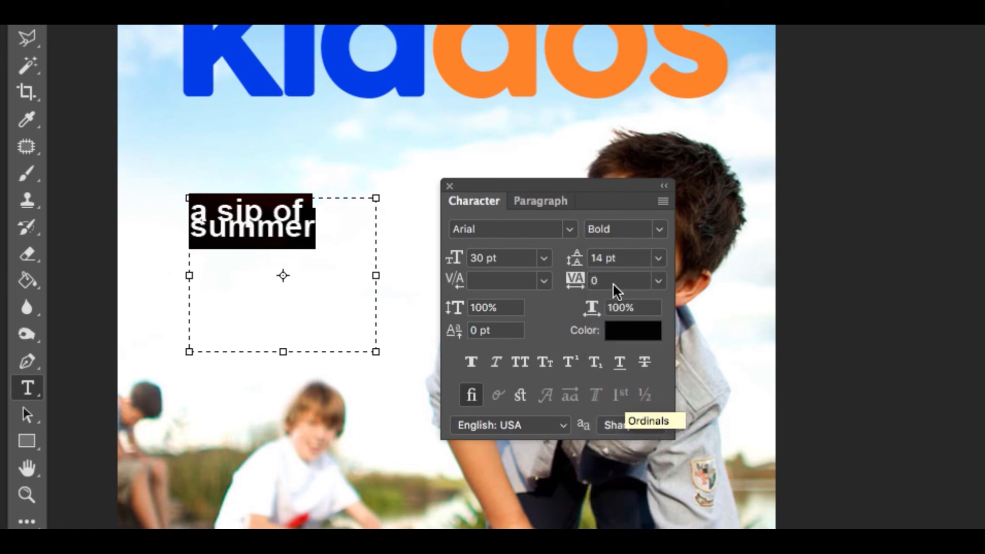
click(625, 259)
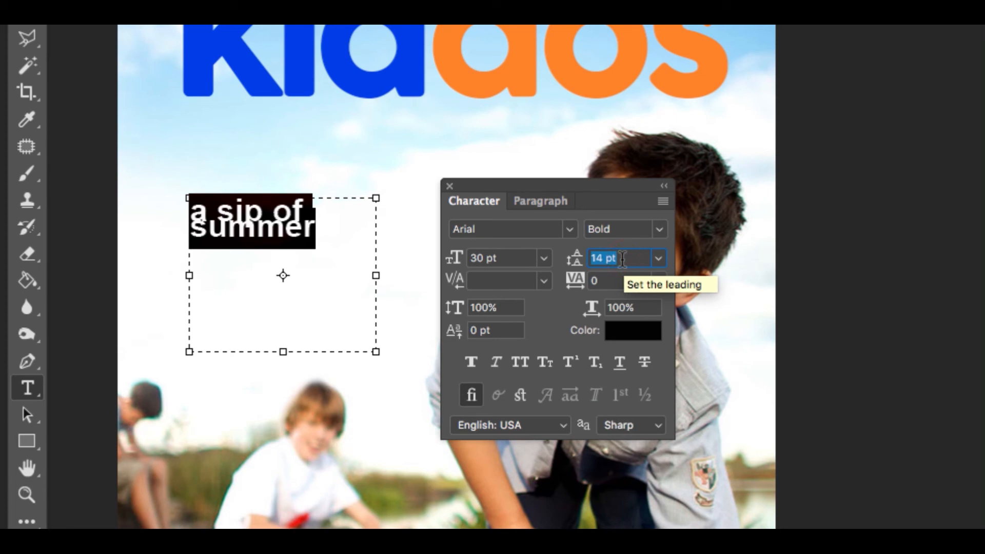
click(622, 259)
key(Up)
key(Up)
key(Up)
key(Up)
key(Up)
key(Up)
key(Up)
key(Up)
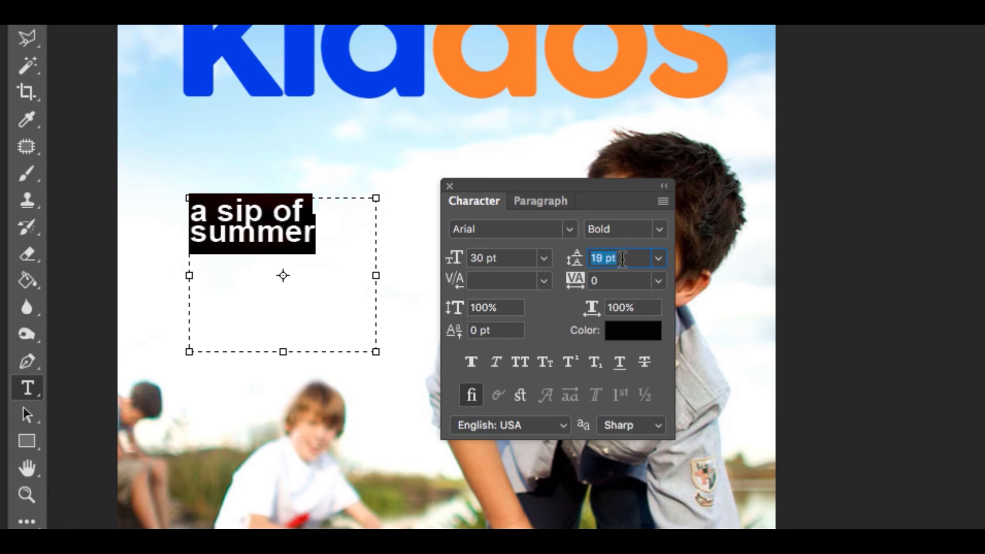
key(Down)
key(Down)
key(Down)
key(Down)
key(Down)
key(Up)
key(Up)
key(Up)
key(Up)
key(Up)
key(Up)
key(Up)
key(Up)
key(Up)
key(Up)
key(Up)
key(Up)
key(Up)
key(Up)
key(Up)
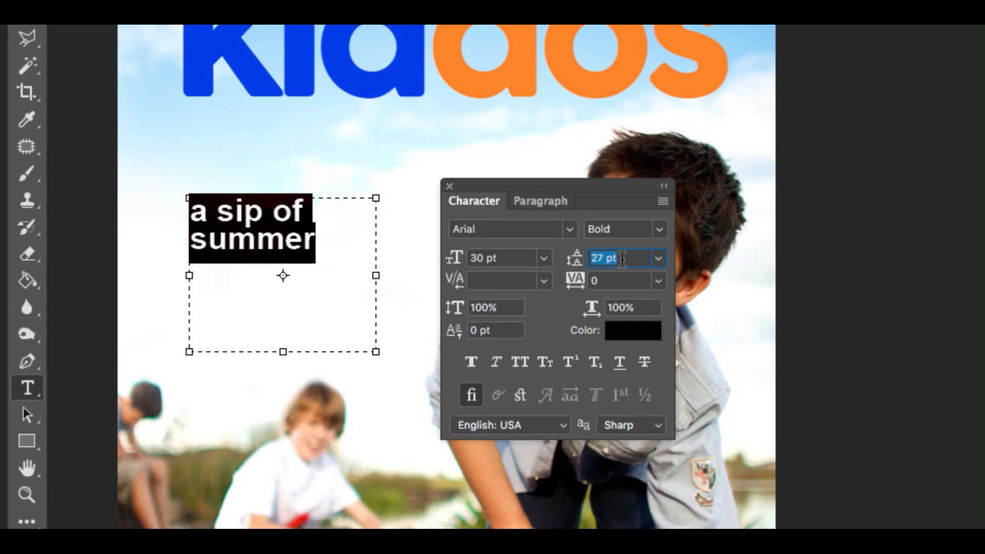
key(Up)
key(Up)
key(Down)
key(Down)
key(Down)
key(Down)
key(Down)
key(Down)
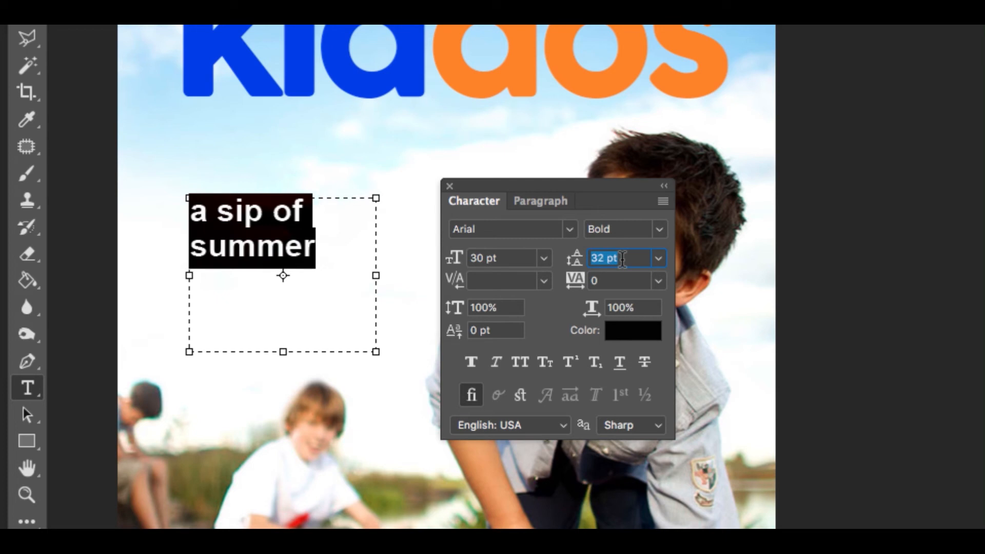
key(Down)
key(Down)
key(Down)
key(Down)
key(Down)
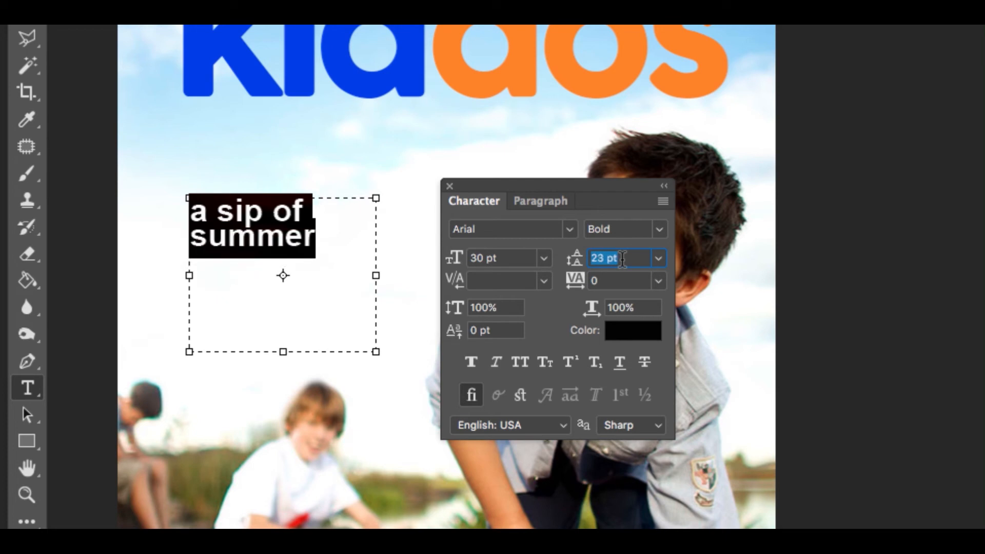
key(Down)
key(Down)
key(Down)
key(Down)
key(Down)
key(Down)
key(Down)
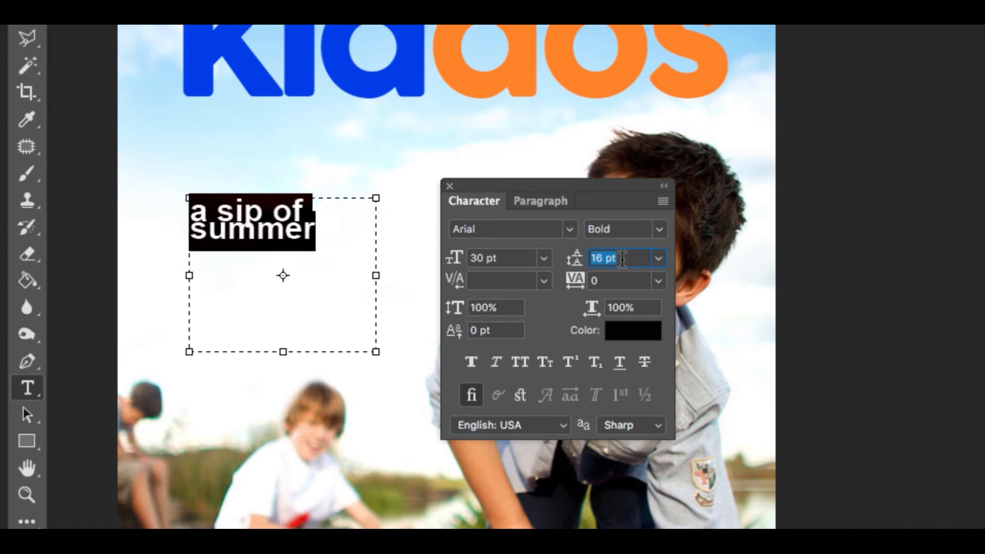
key(Up)
key(Up)
key(Up)
key(Up)
key(Up)
key(Up)
key(Up)
key(Up)
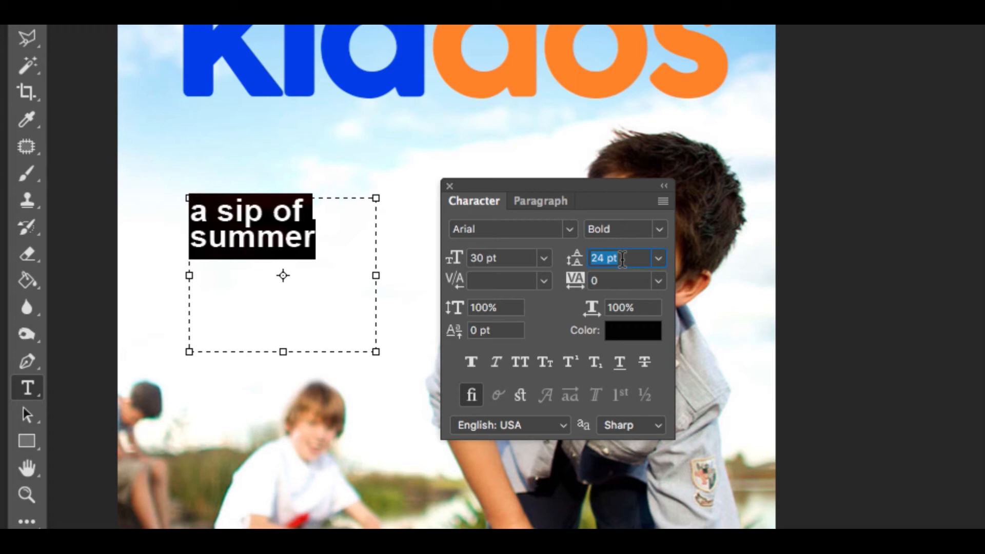
key(Return)
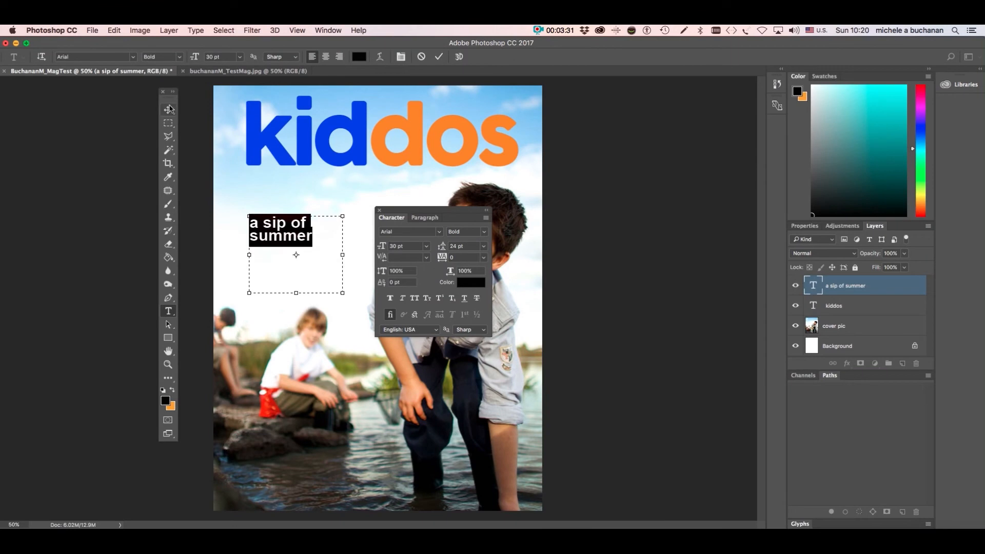
- Move the Character panel off the page and shift the "a sip of summer" text slightly up towards the title
click(169, 110)
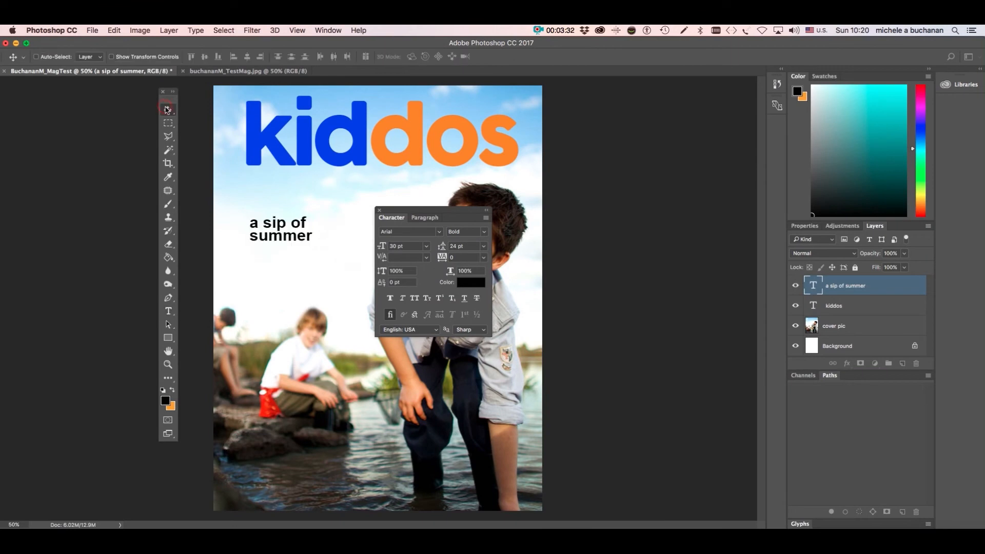
drag(422, 209, 590, 185)
drag(283, 240, 281, 224)
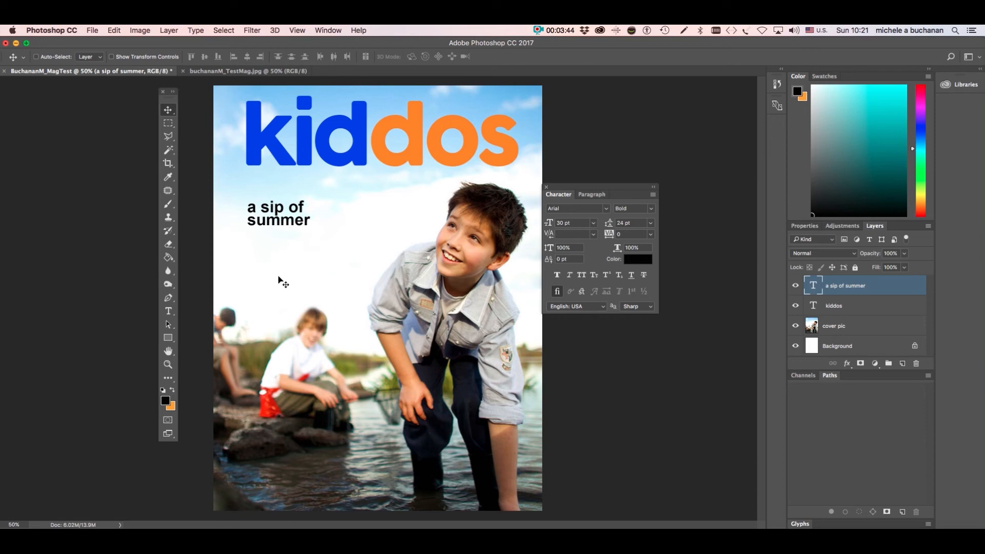
- Draw a paragraph text box below "a sip of summer" and enter the cover line "2018 kiddos summer camp guide"
click(169, 312)
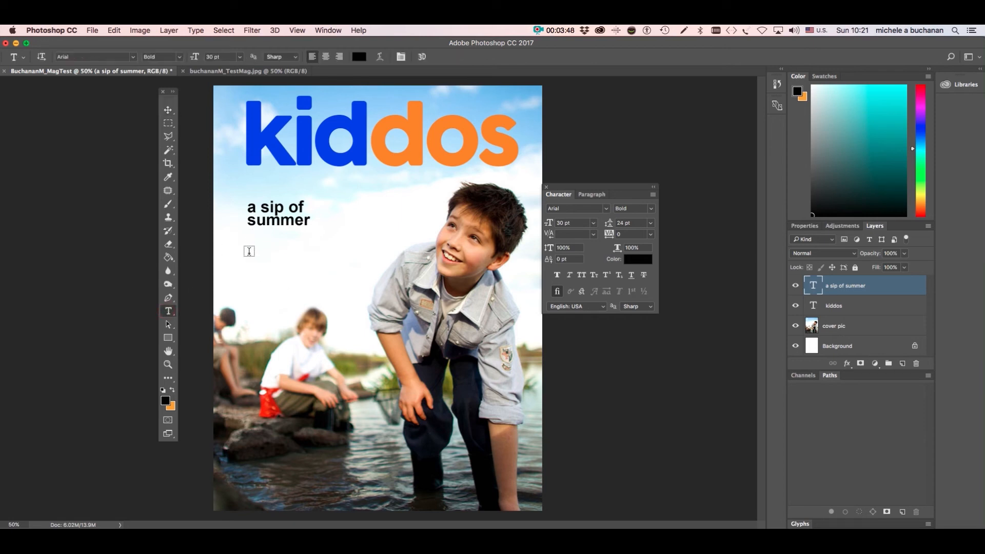
drag(248, 250, 336, 337)
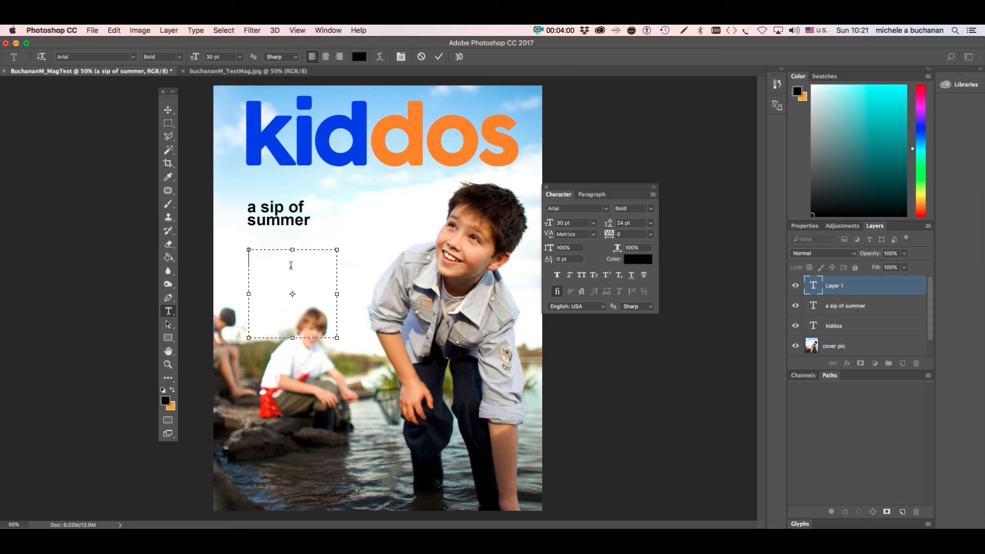
text(2018 kiddos summer can)
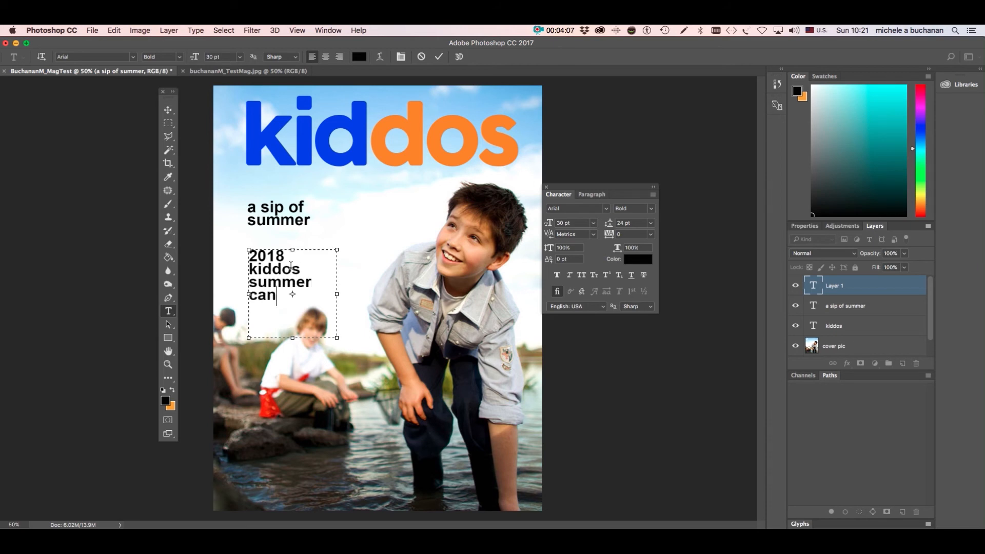
key(BackSpace)
text(mp guide)
- Narrow the camp guide text box so each word sits on its own line, and align the text with "a sip of summer"
drag(337, 294, 353, 294)
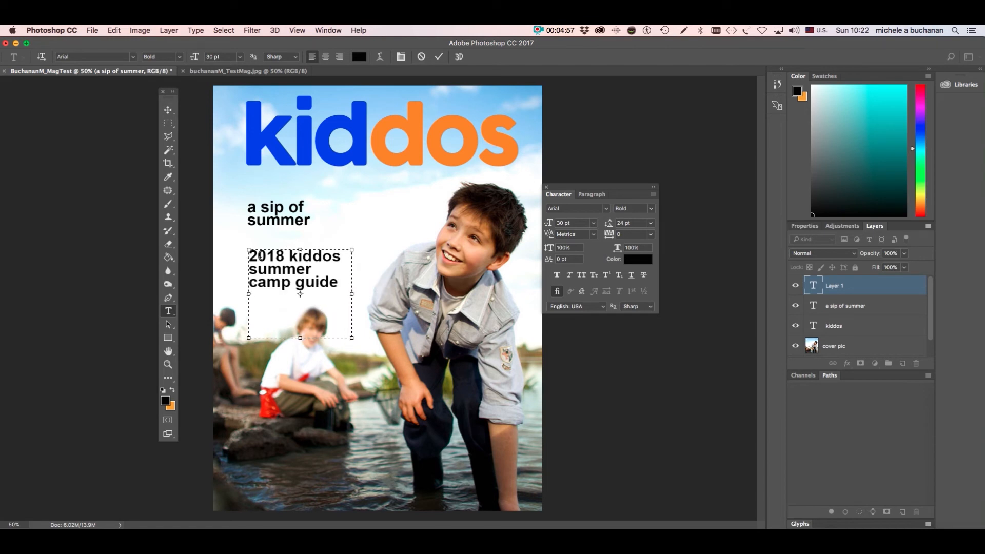
drag(352, 294, 321, 293)
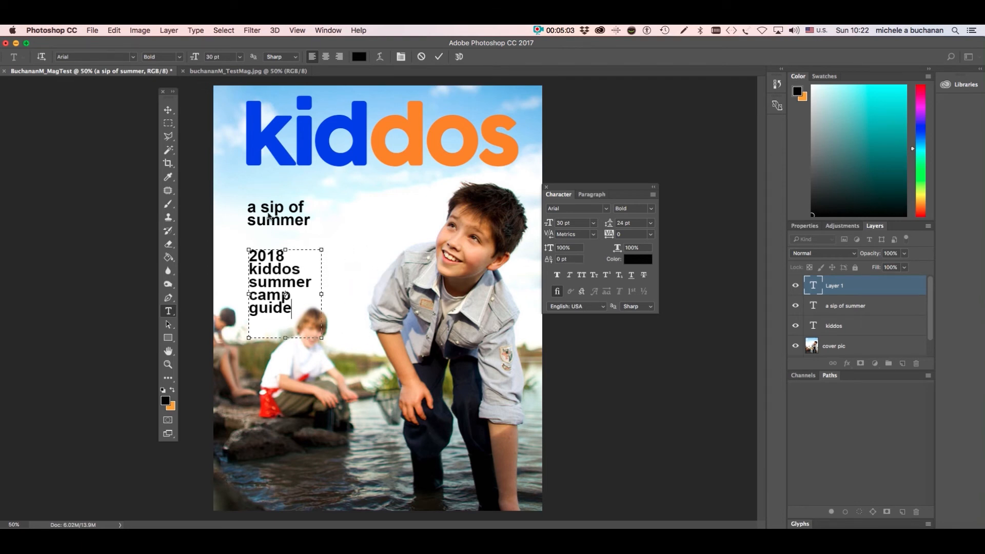
click(169, 112)
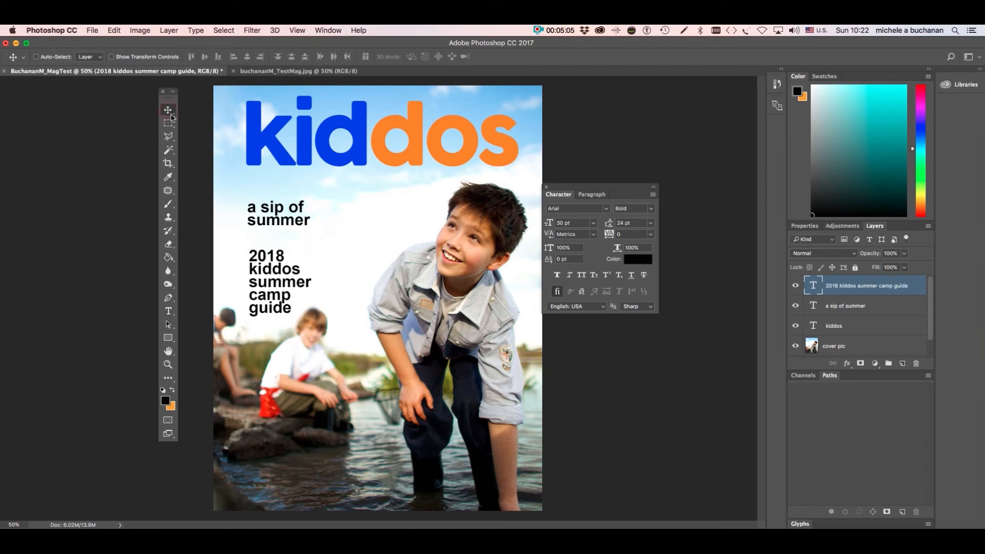
drag(268, 278, 259, 216)
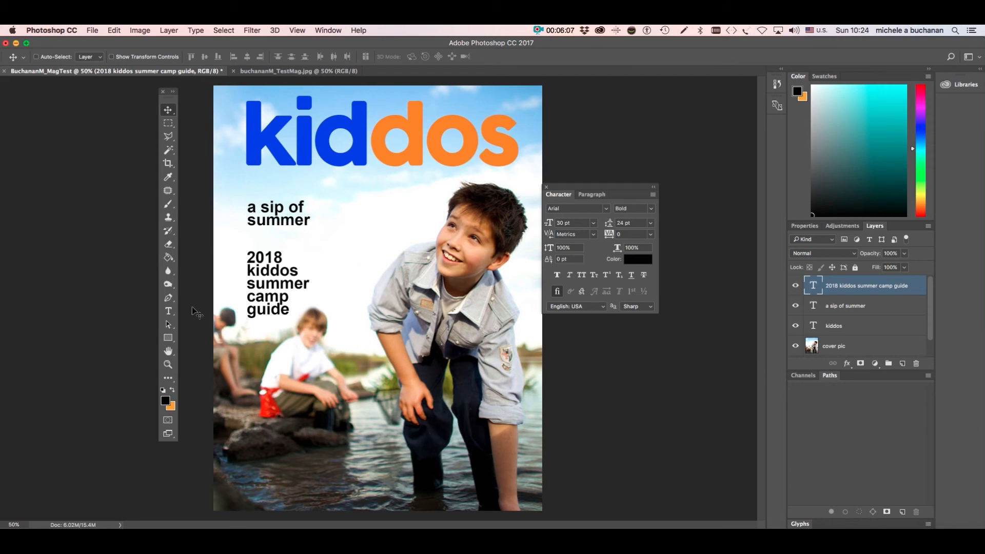
- Draw a paragraph text box over the rocks and water below the sitting boy and enter "keepingg summer fun"
click(168, 311)
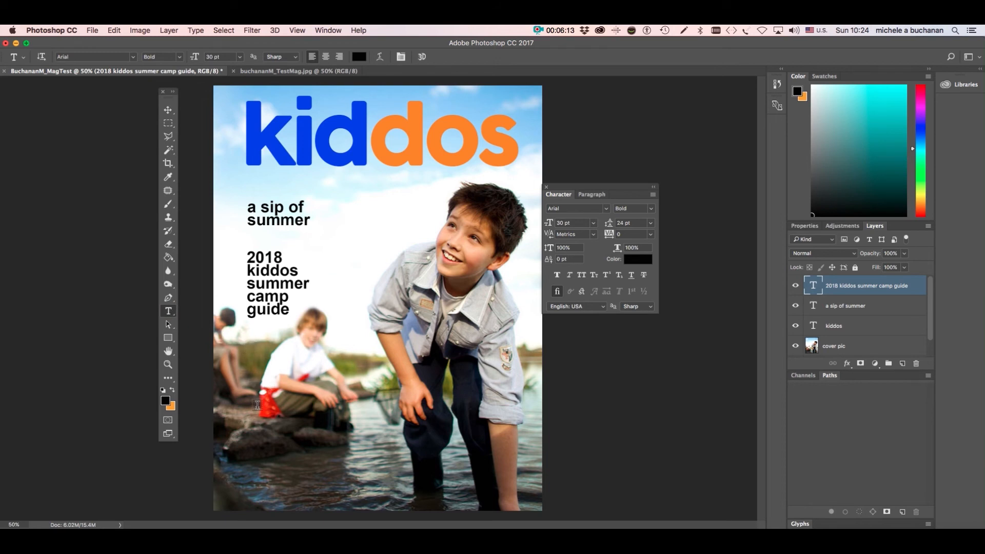
drag(252, 409, 360, 497)
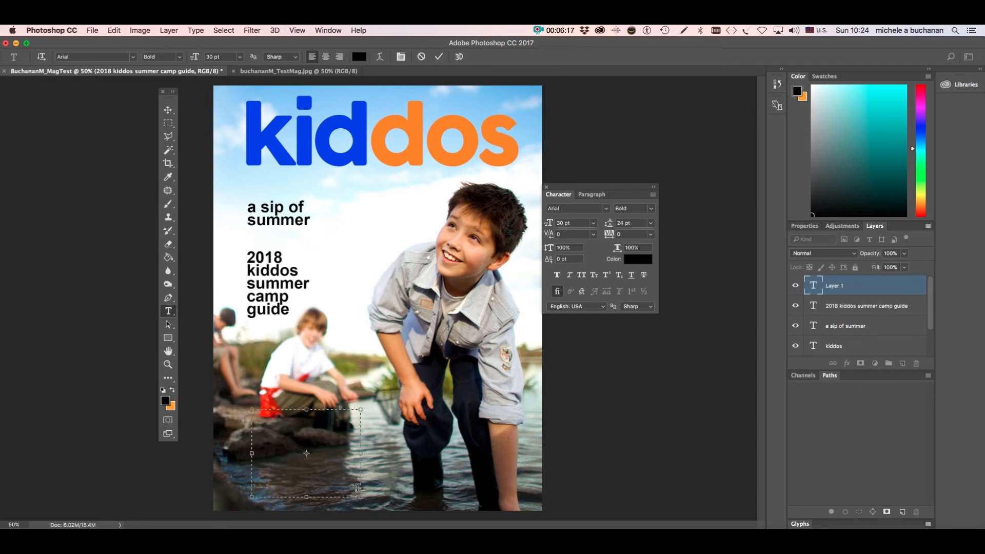
text(keepingg summer)
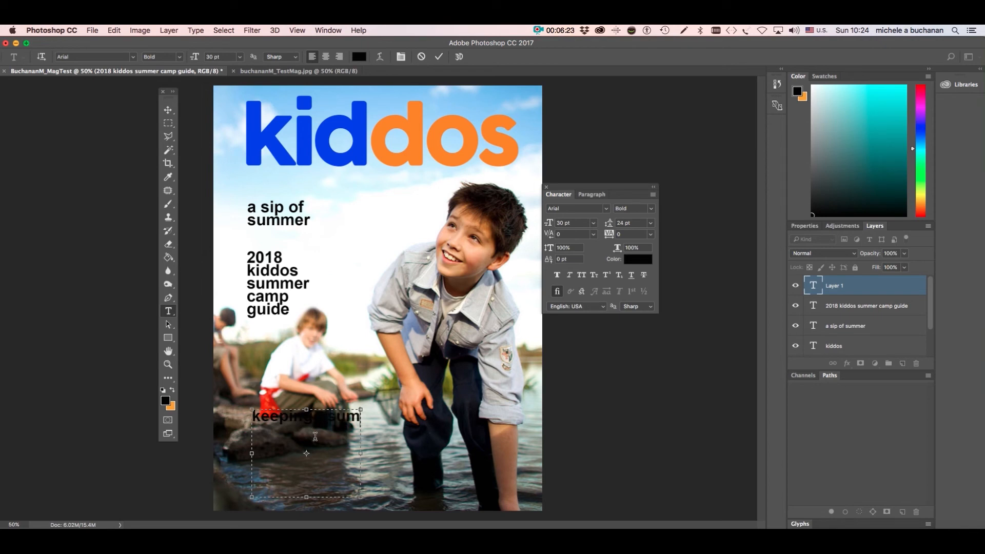
text( fun)
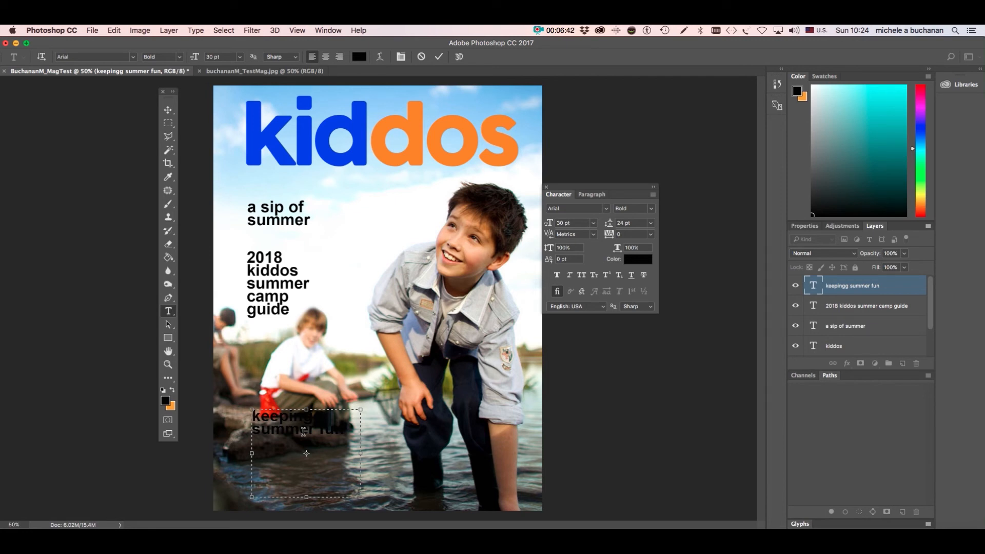
- Set the colour of the "keepingg summer fun" text to white and correct its first word to "keeping"
key(super)
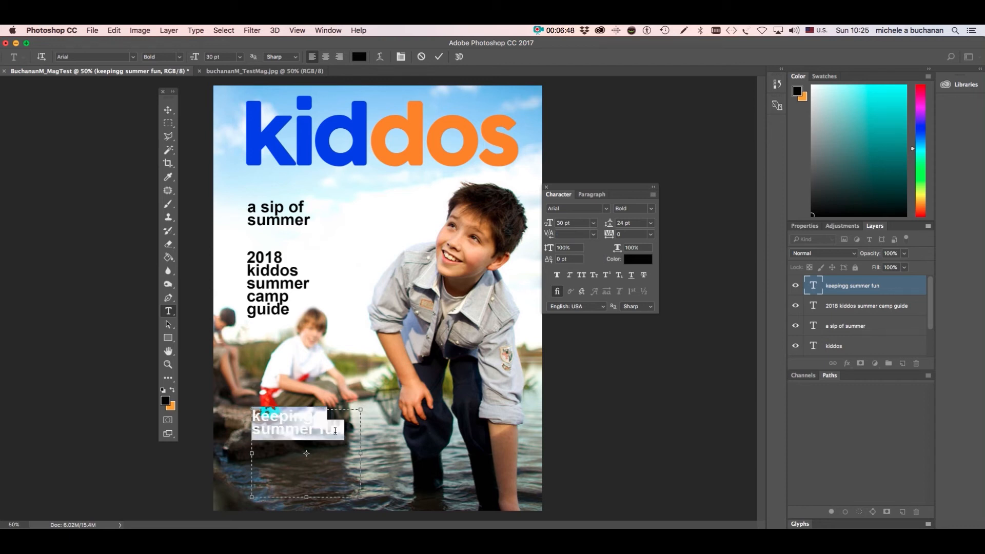
click(641, 260)
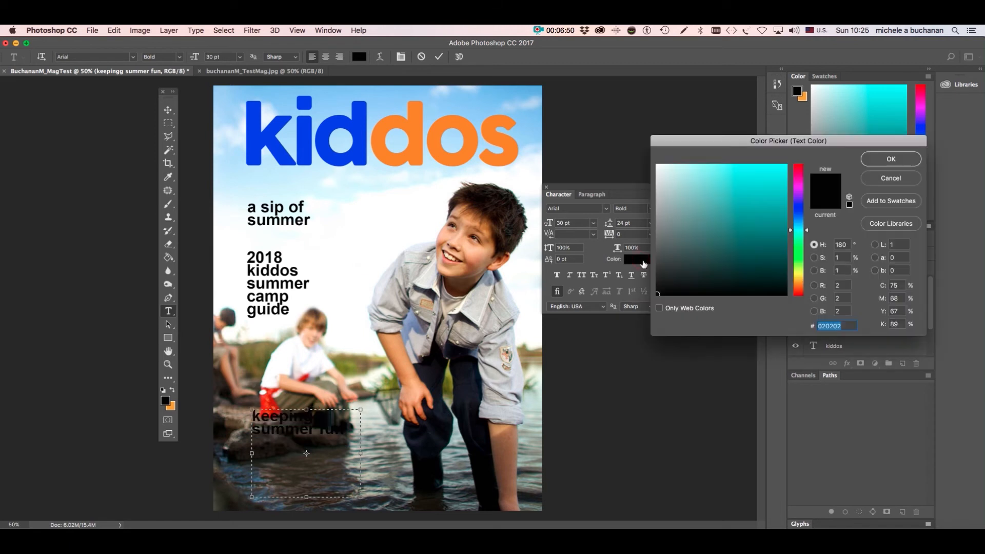
click(657, 169)
key(Return)
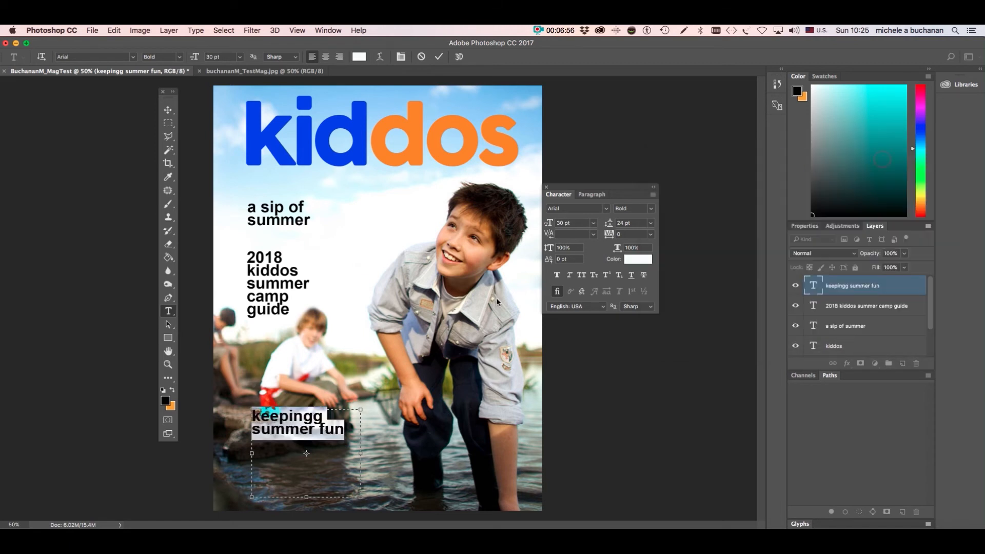
click(311, 418)
key(BackSpace)
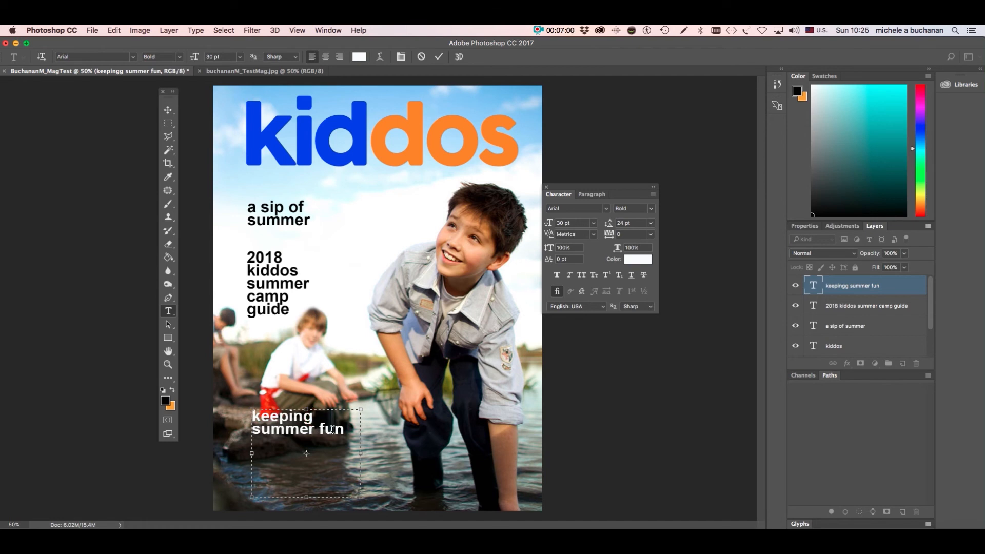
- Apply All Caps to the whole "keeping summer fun" text and commit it
key(super+a)
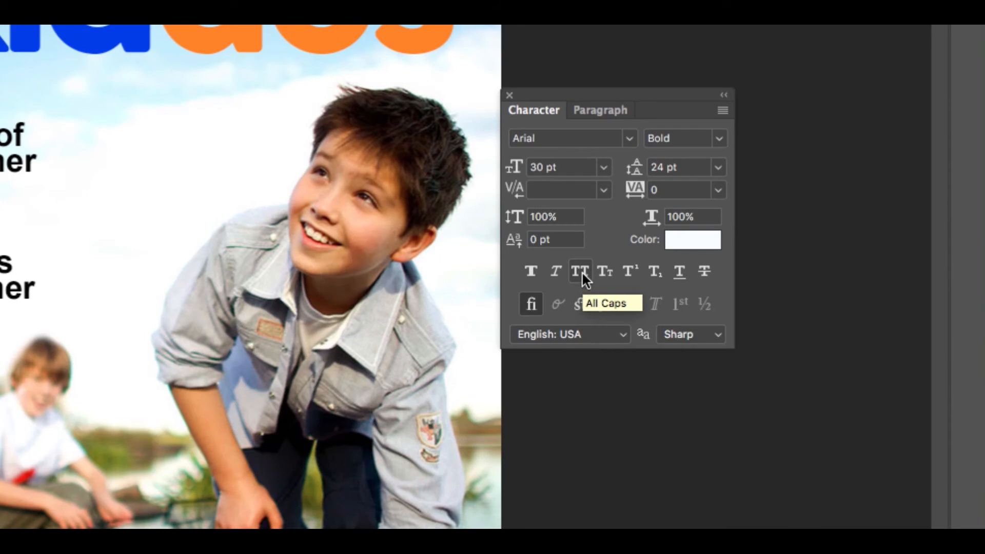
click(581, 272)
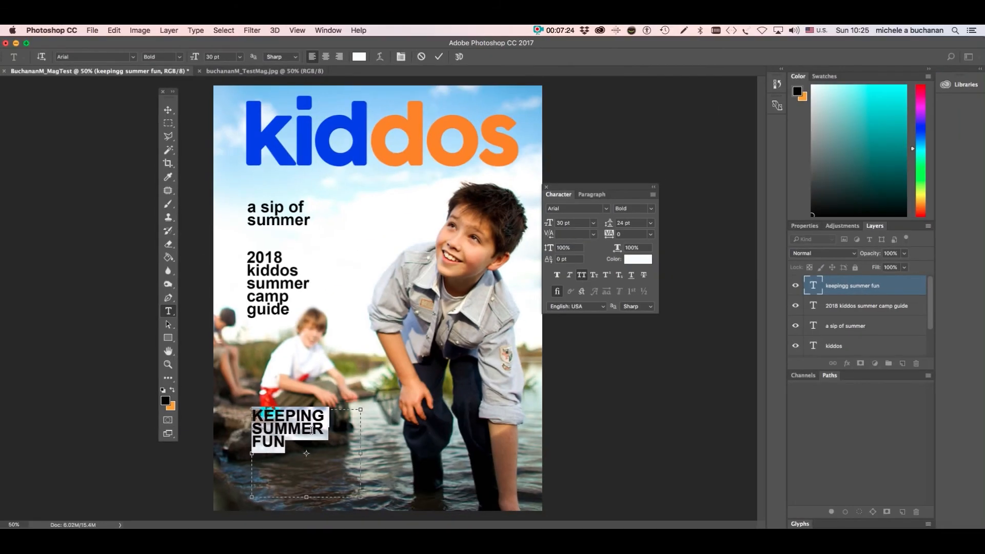
click(296, 443)
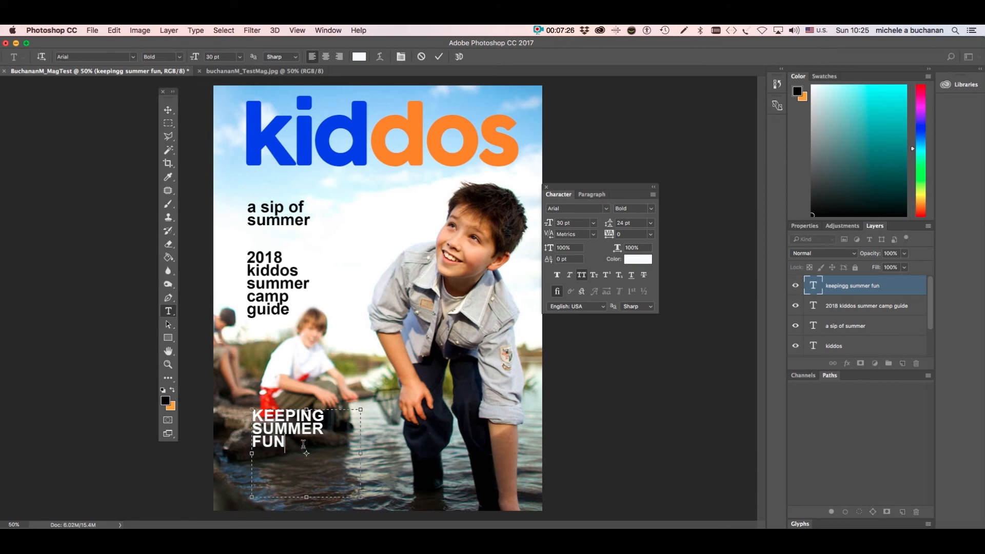
click(168, 109)
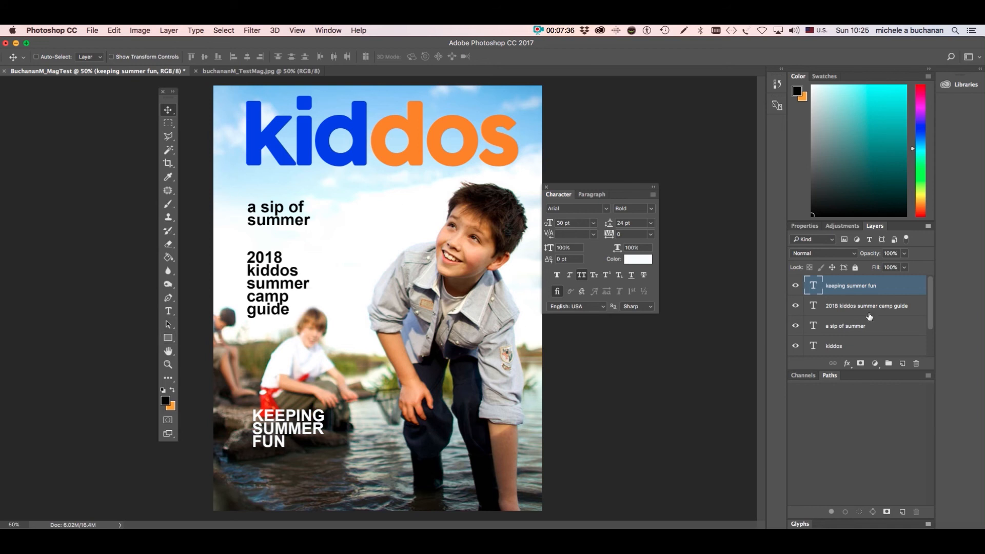
- Set the font size of only the word "FUN" in the "keeping summer fun" text to 67 pt
double_click(815, 289)
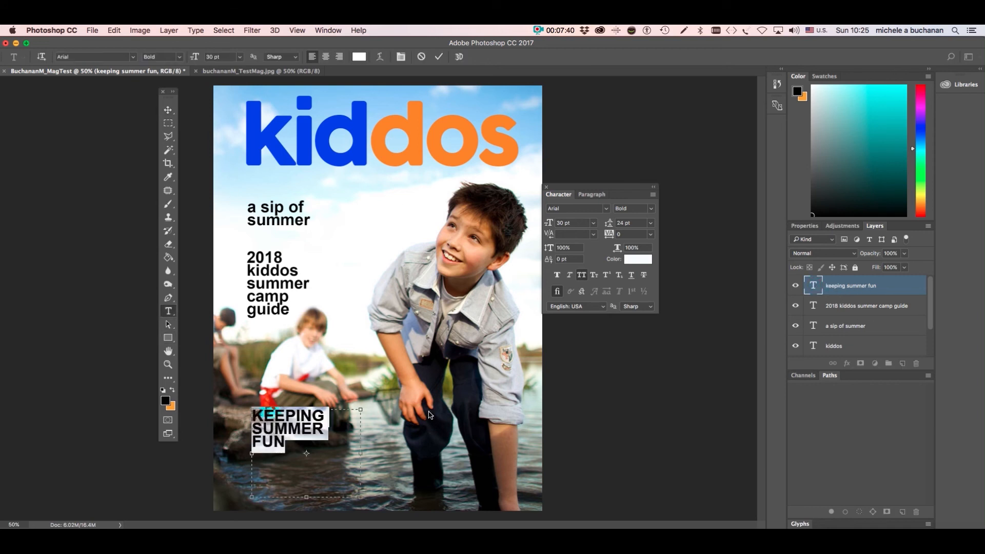
drag(281, 444, 250, 444)
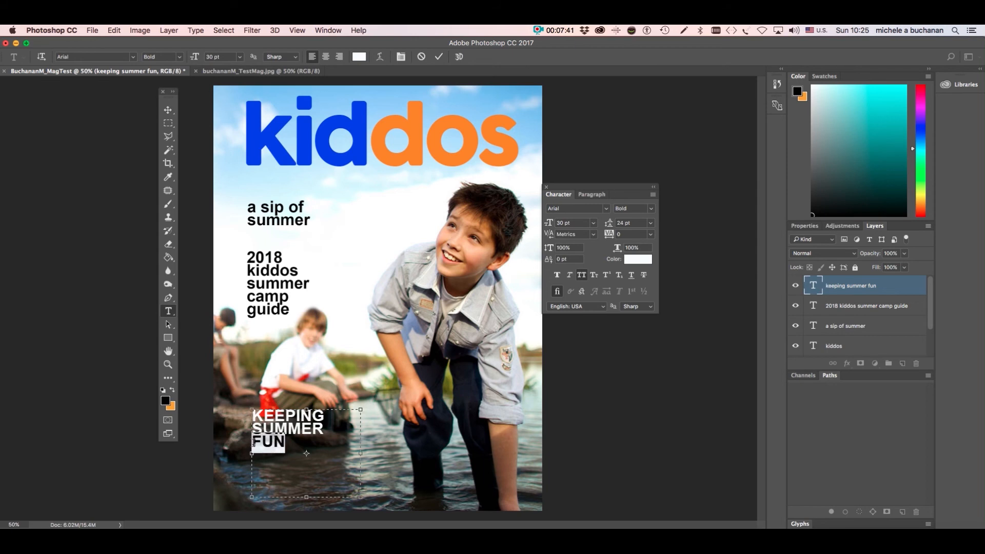
click(581, 225)
key(Up)
key(Up)
key(Up)
key(Up)
key(Up)
key(Up)
key(Up)
key(Up)
key(Up)
key(Up)
key(Up)
key(Up)
key(Up)
key(Up)
key(Up)
key(Up)
key(Up)
key(Up)
key(Up)
key(Up)
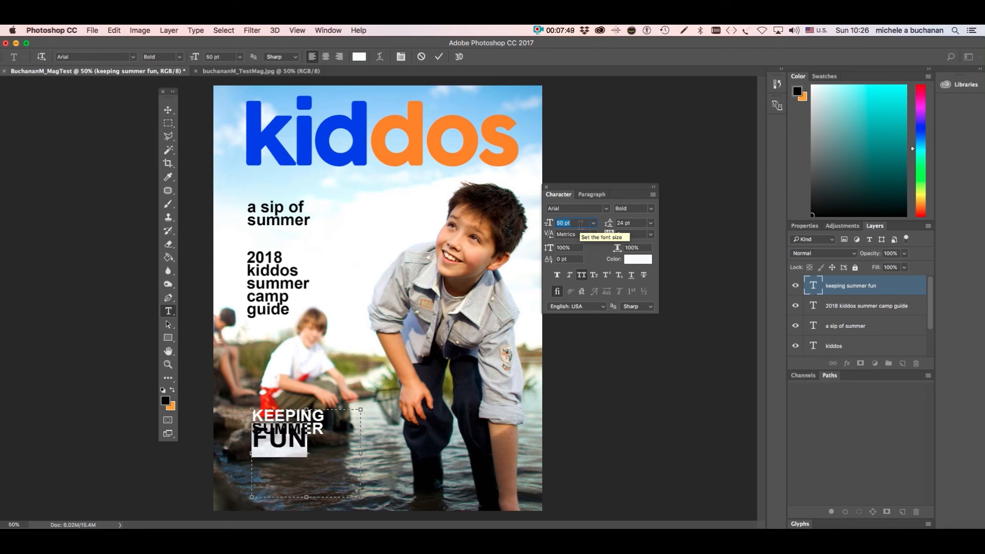
key(shift+Up)
key(shift+Up)
key(Down)
key(Down)
key(Down)
key(Down)
key(Up)
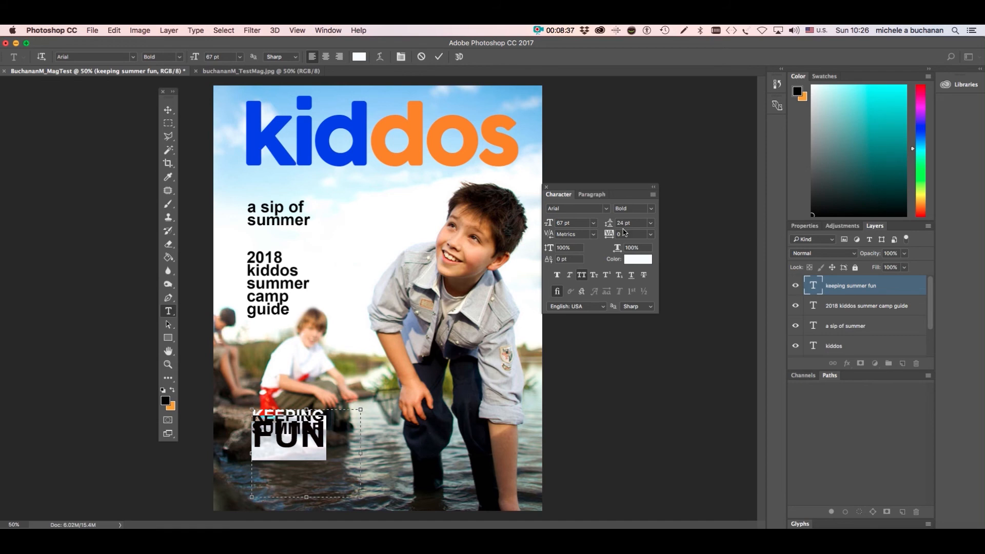
- Set the leading of the word "FUN" in the "keeping summer fun" text to 51 pt and commit the text
drag(620, 193, 467, 386)
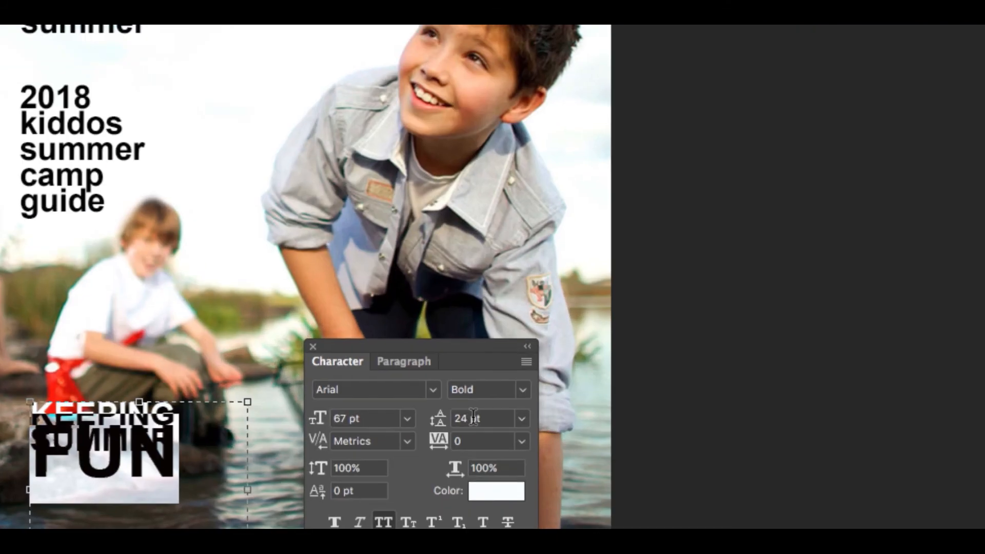
click(478, 417)
key(Up)
key(Up)
key(Up)
key(Up)
key(Up)
key(Up)
key(Up)
key(Up)
key(Up)
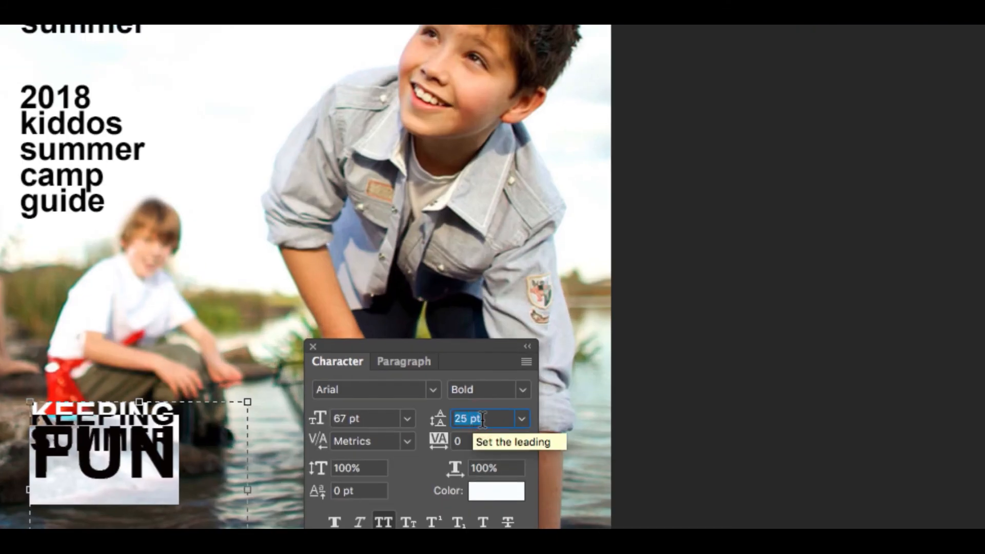
key(Up)
key(Up)
key(Up)
key(Up)
key(Up)
key(Up)
key(Up)
key(Up)
key(Up)
key(Up)
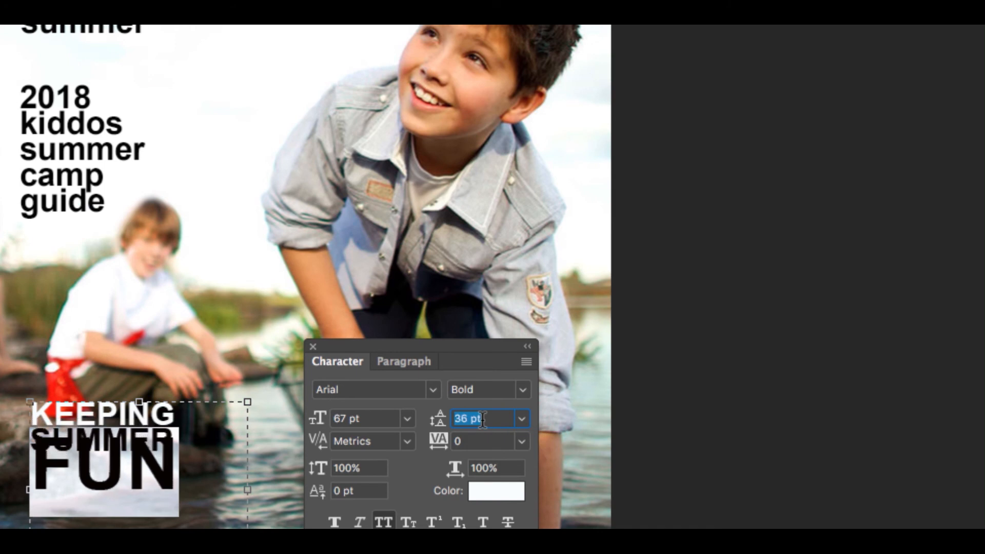
key(Up)
key(Up)
key(Up)
key(Up)
key(Up)
key(Up)
key(Up)
key(Up)
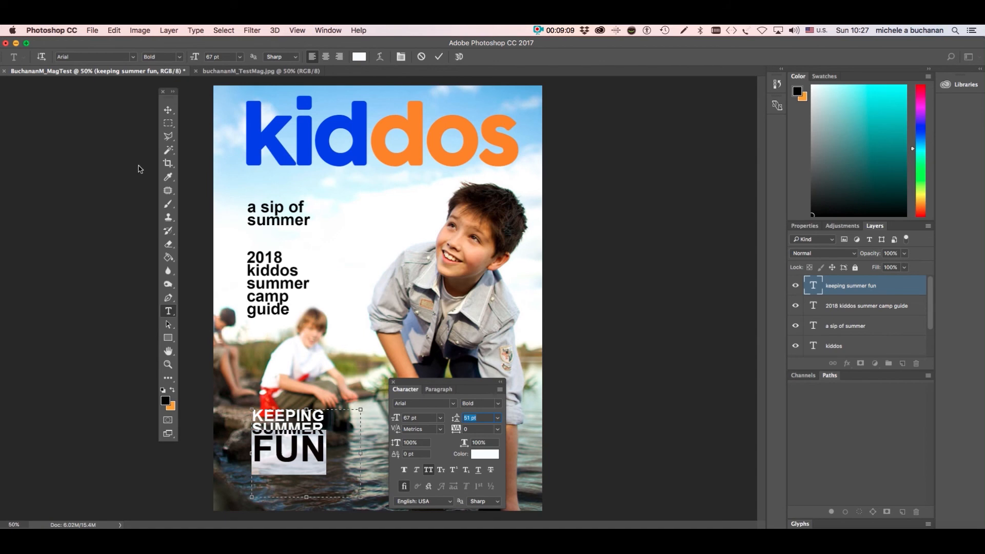
click(169, 109)
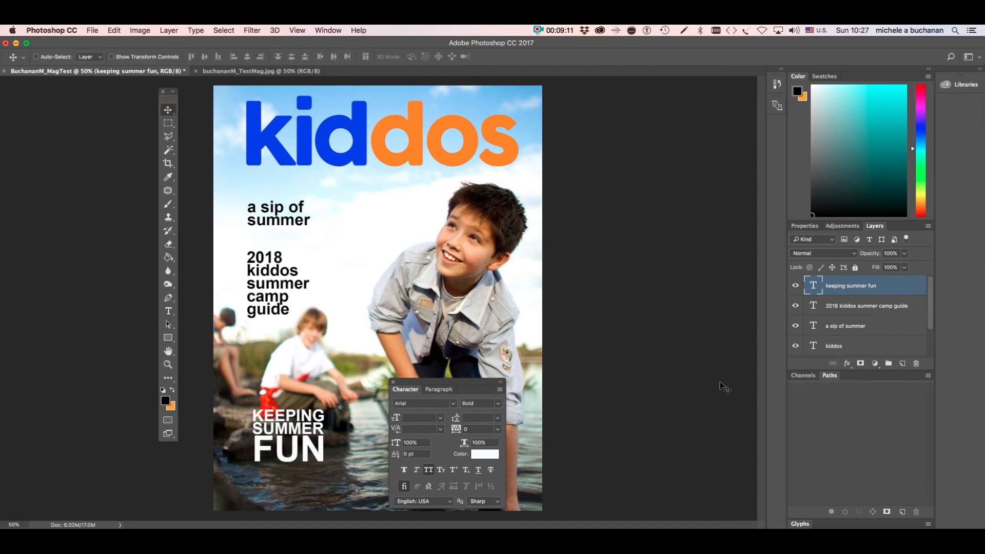
- Move the "keeping summer fun" text up over the sitting boy's legs, roughly aligned with the left edge of the cover lines above
drag(490, 382, 567, 305)
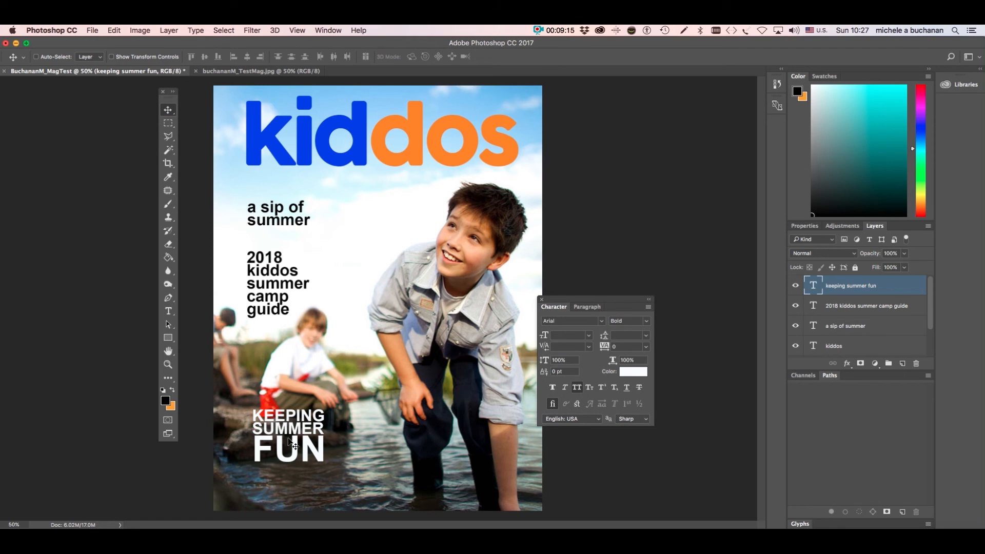
drag(293, 456, 284, 464)
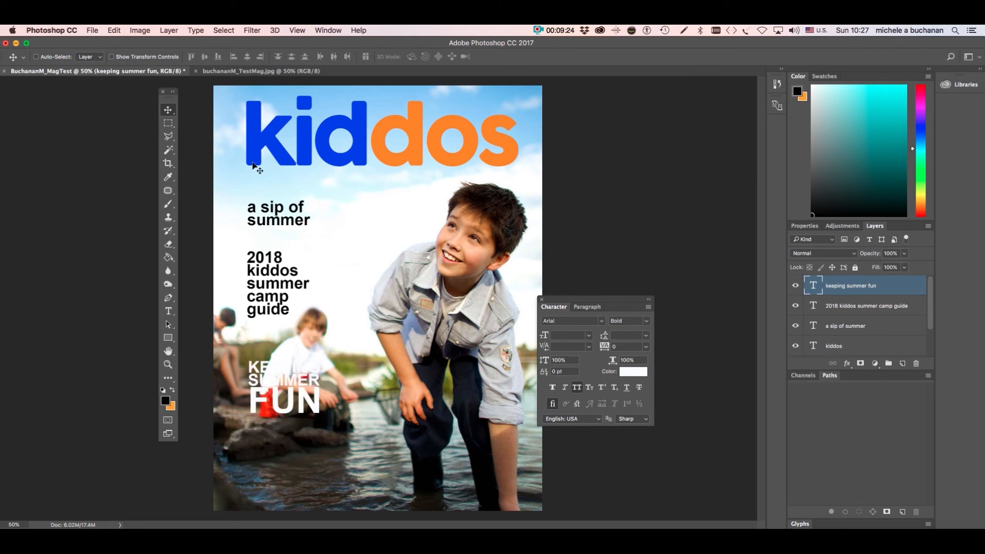
drag(277, 414, 280, 466)
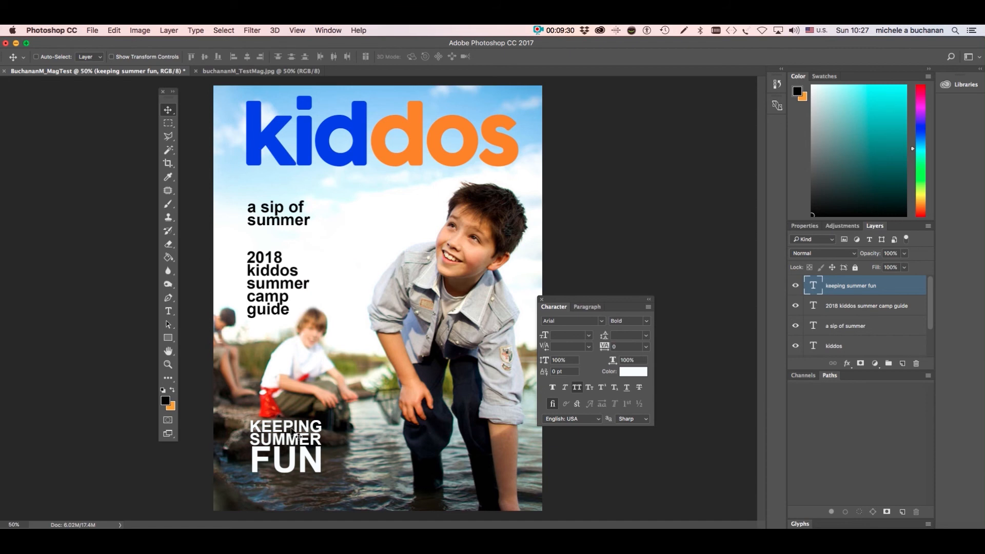
drag(292, 440, 283, 399)
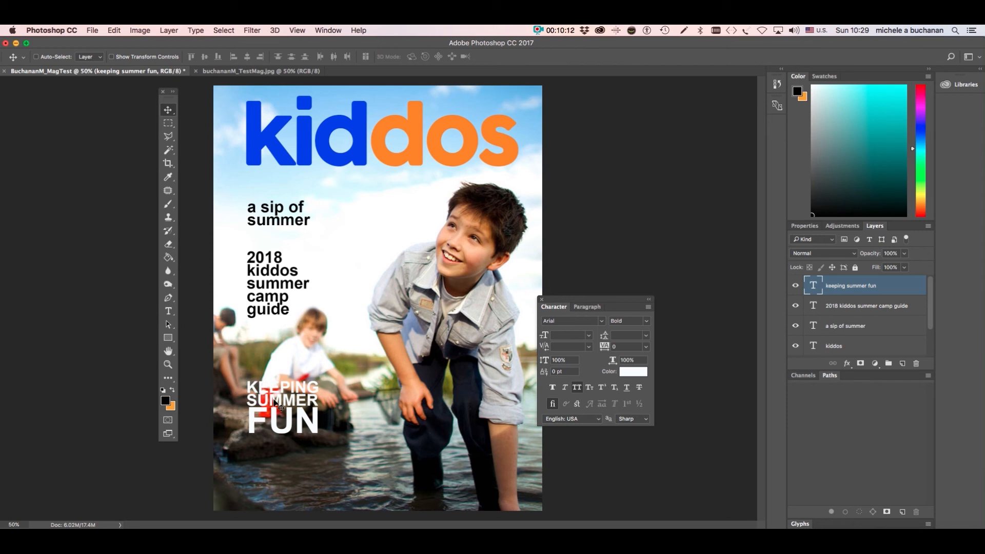
drag(280, 408, 277, 452)
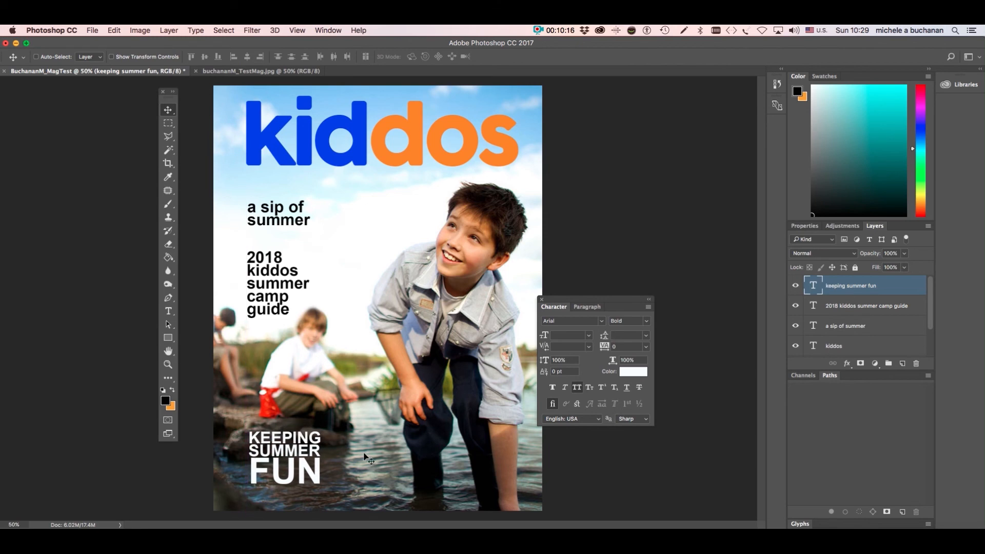
drag(320, 477, 316, 421)
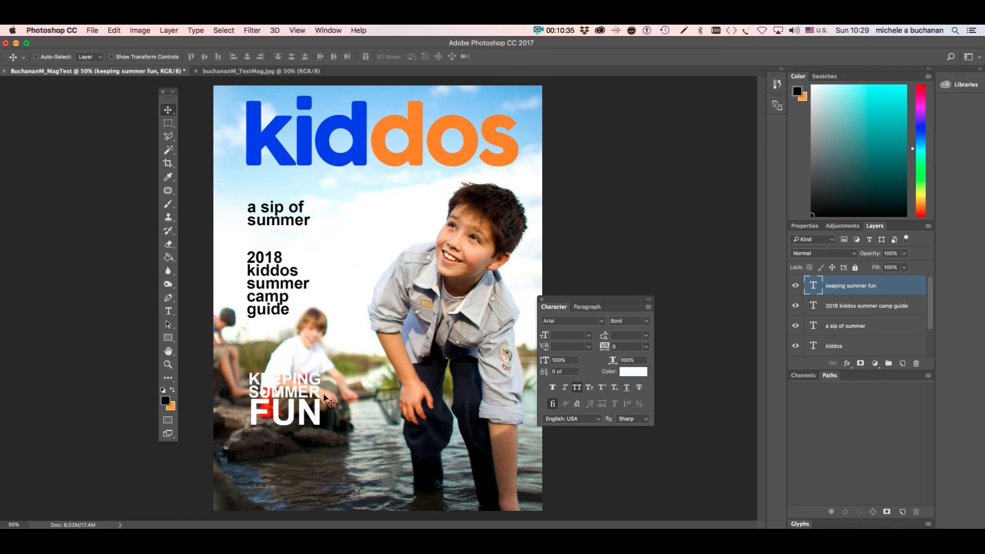
- Float the Layers panel beside the cover text and open the Blending Options of the "keeping summer fun" layer
drag(879, 231, 426, 315)
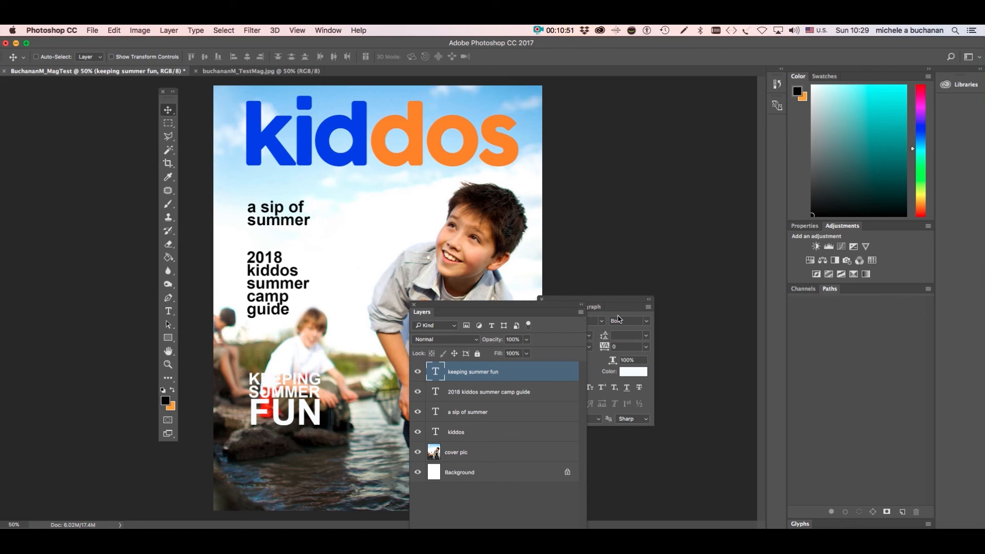
drag(616, 300, 763, 286)
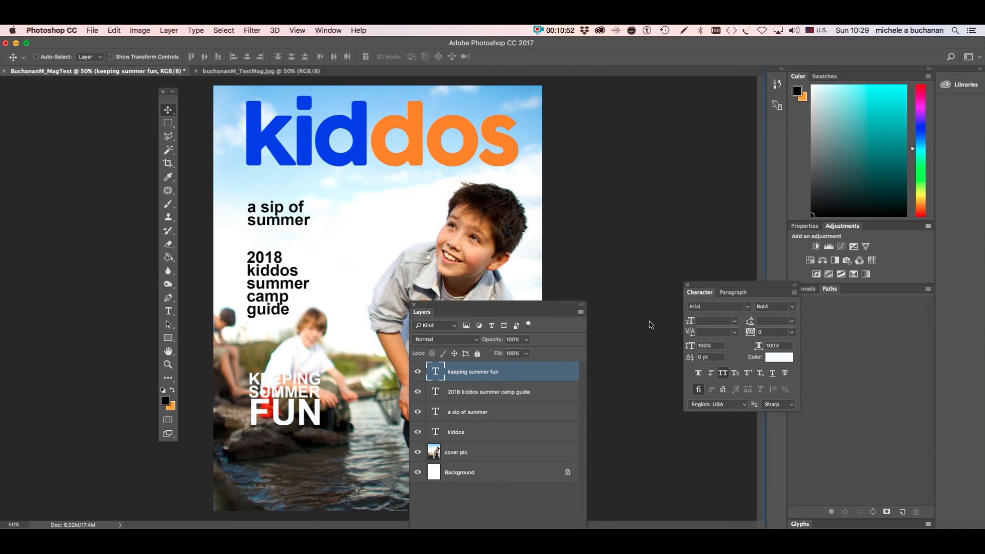
click(582, 313)
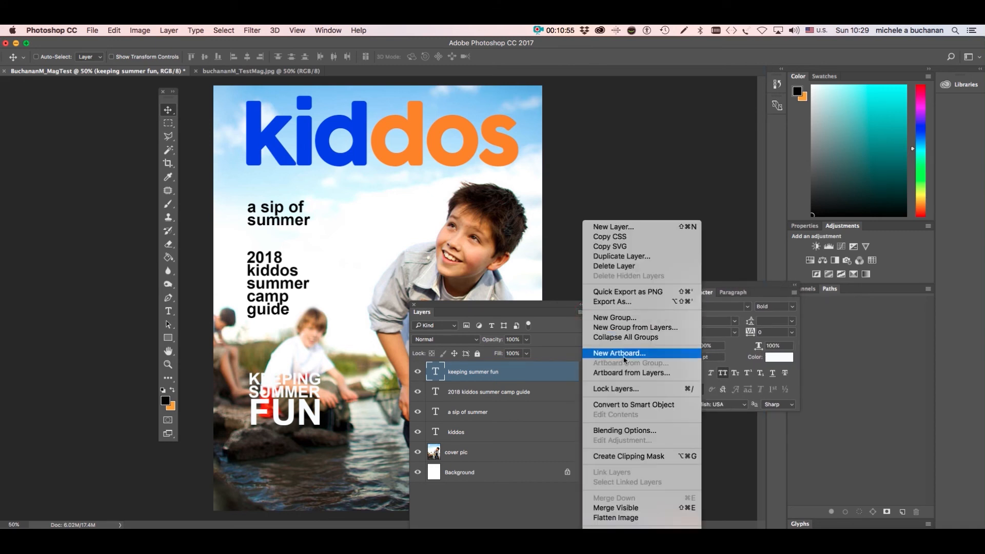
click(634, 429)
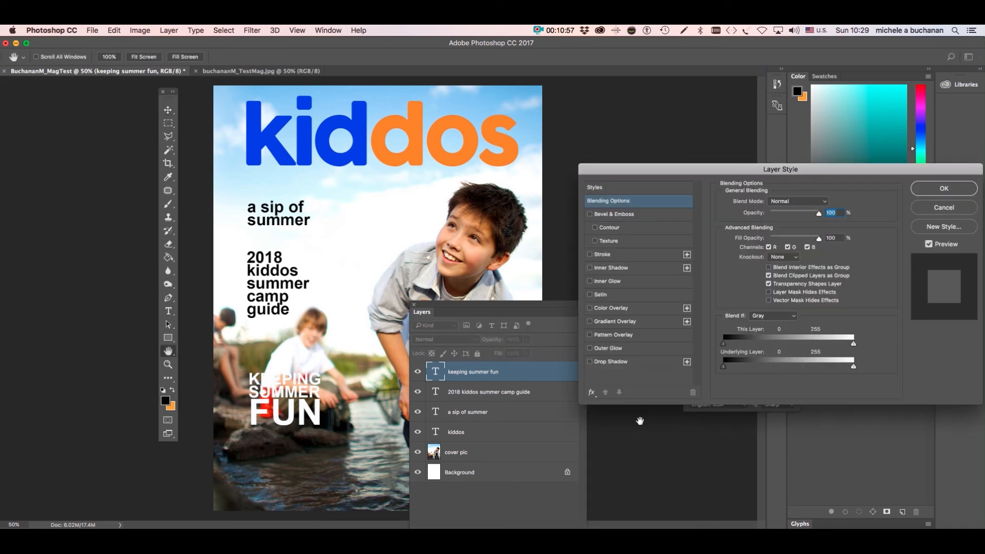
click(617, 164)
drag(649, 171, 460, 260)
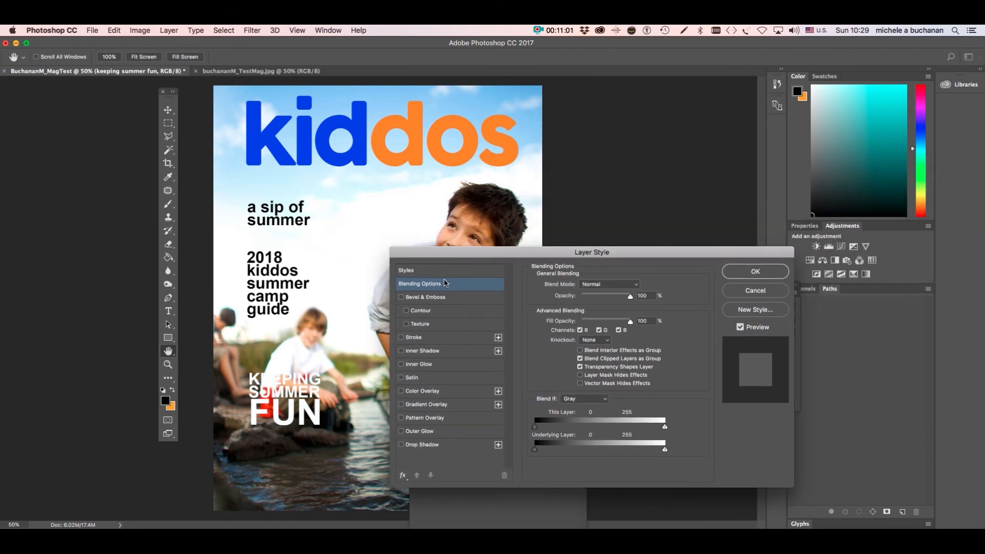
- Turn on the Drop Shadow effect for the "keeping summer fun" layer and show its settings
click(401, 445)
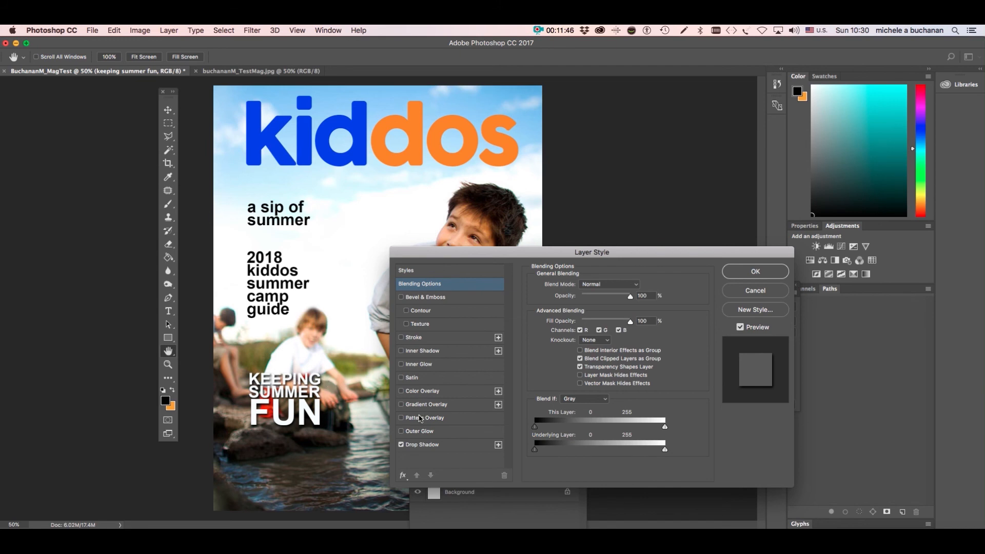
click(402, 445)
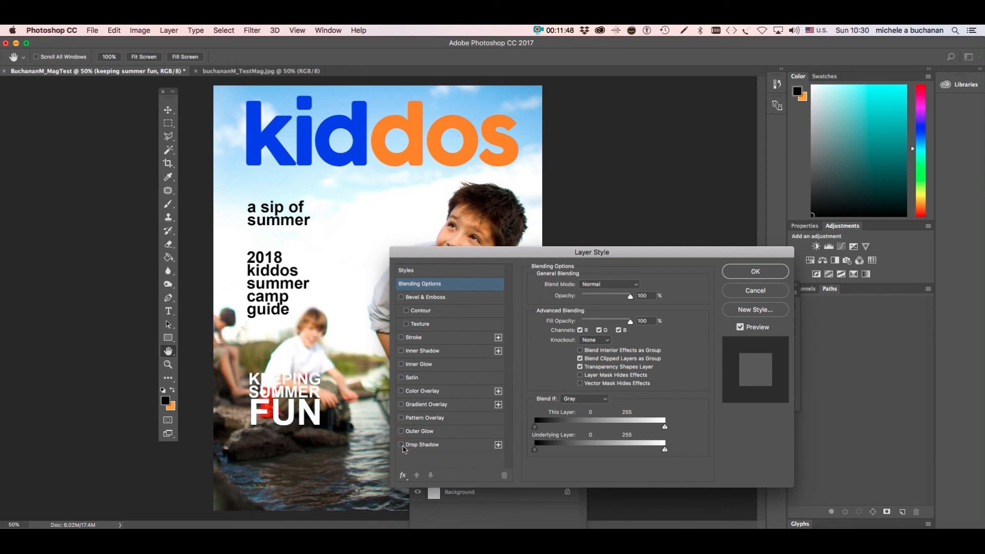
click(402, 446)
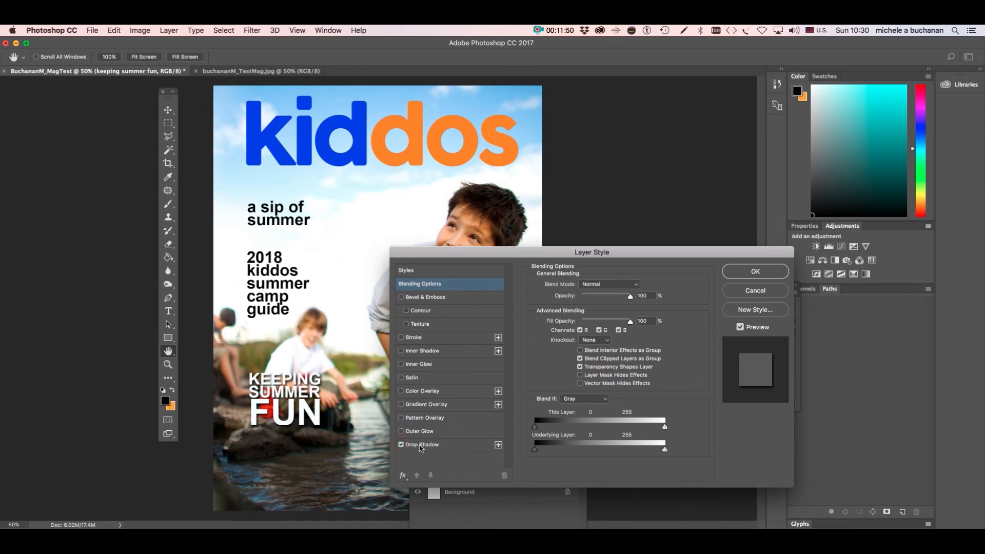
click(419, 445)
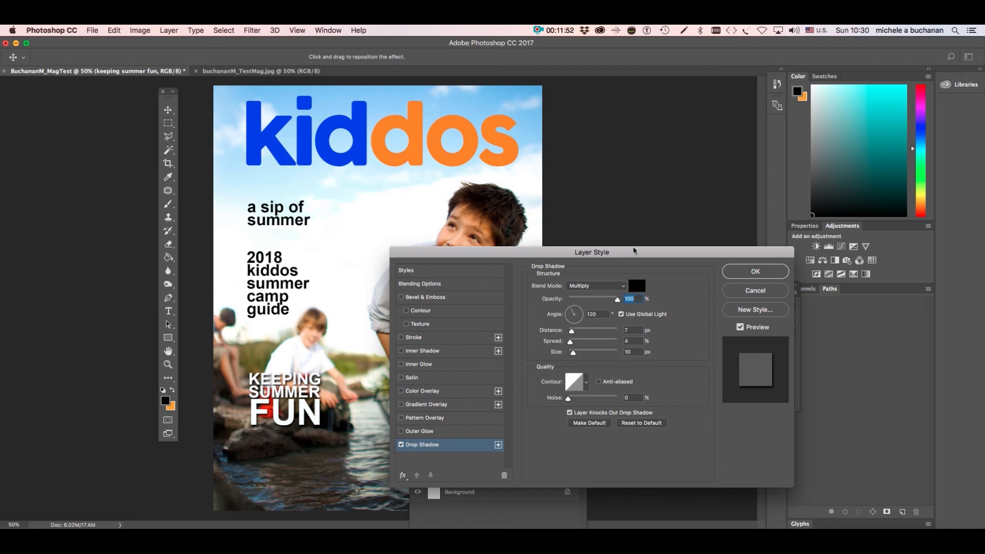
- Set the drop shadow's distance to 7 px and its size to 1 px, and apply the layer style
mouse_move(572, 331)
mouse_down()
mouse_move(608, 334)
mouse_move(575, 334)
mouse_up()
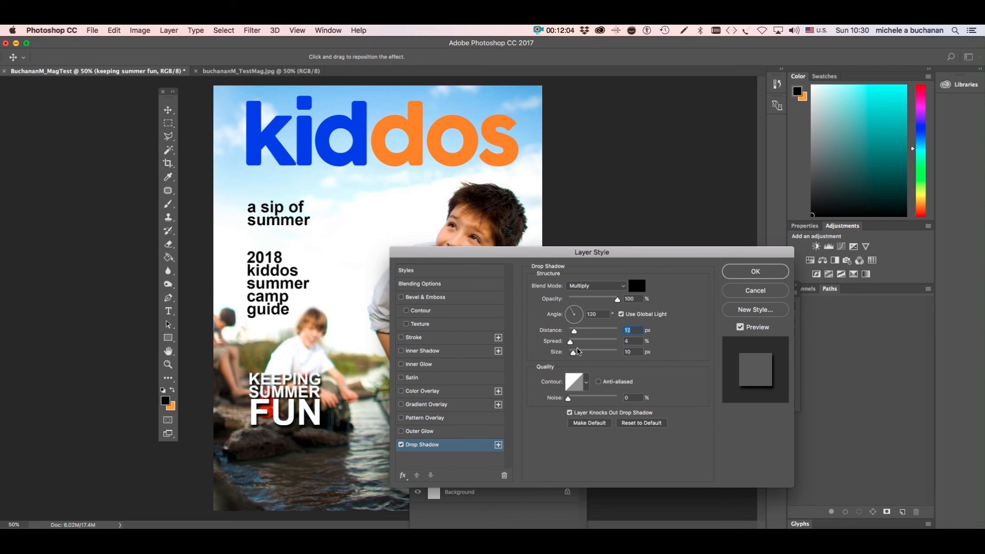
drag(573, 353, 573, 353)
click(631, 351)
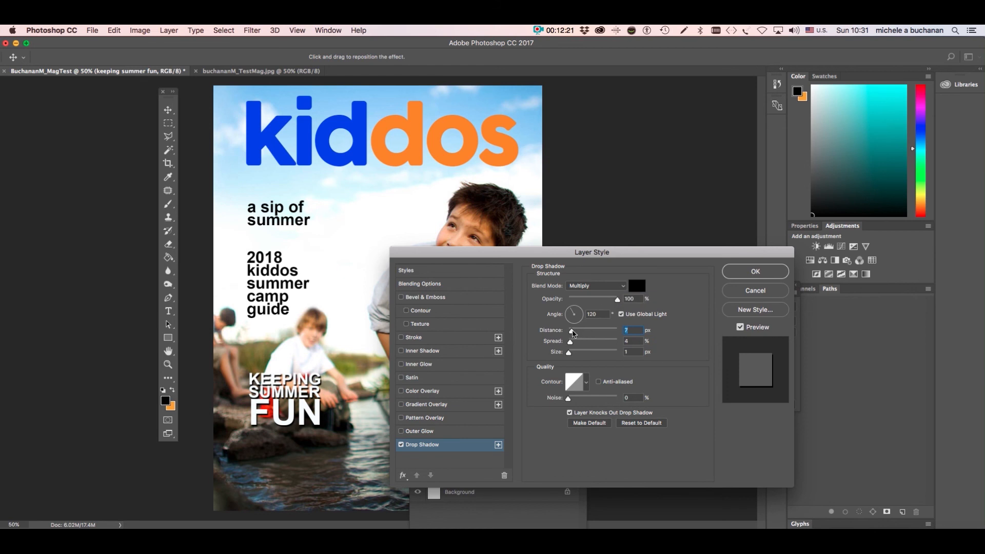
mouse_move(572, 334)
mouse_down()
mouse_move(609, 332)
mouse_move(572, 331)
mouse_up()
click(755, 273)
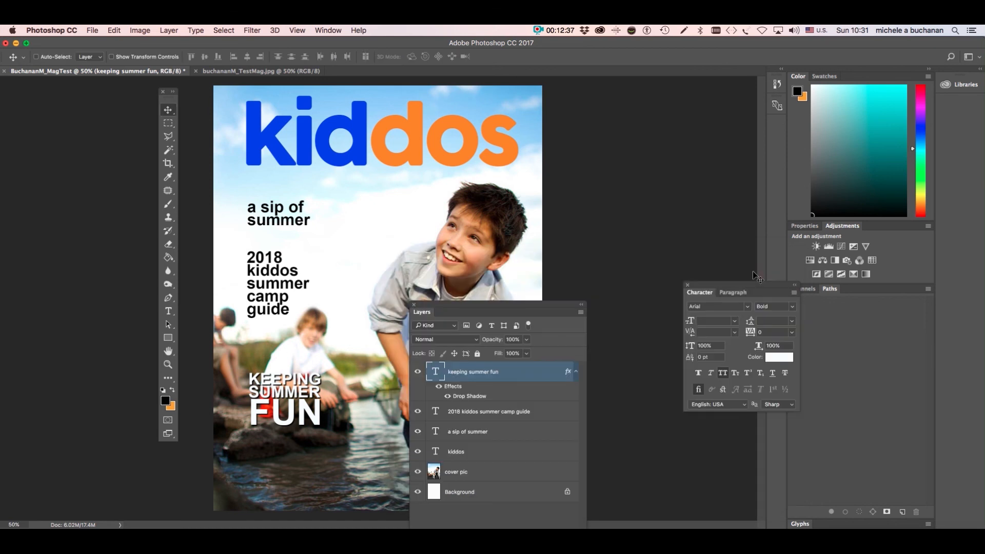
- Save the cover as a layered Photoshop file in the MAGAZINE TUTORIAL folder with Maximize Compatibility on
key(super)
key(super+shift+s)
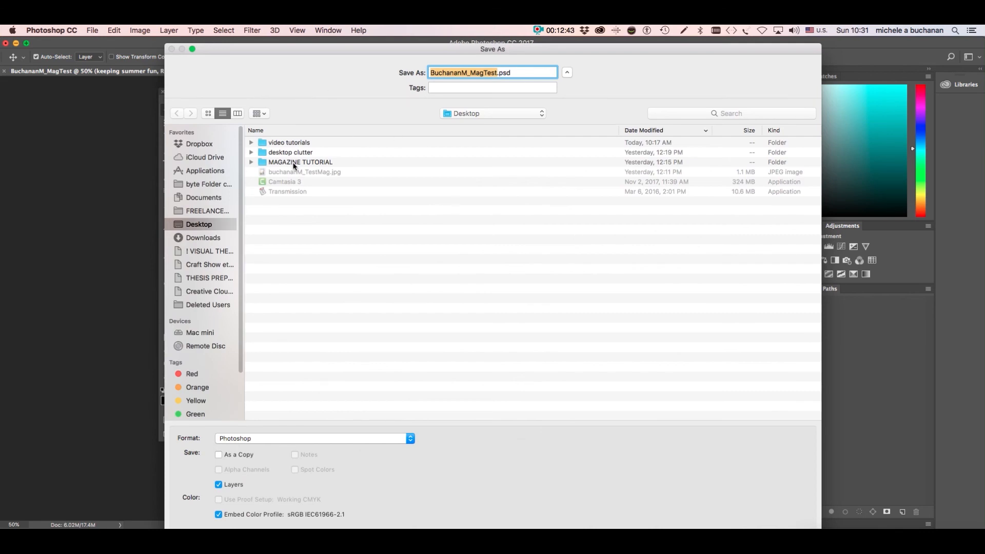
double_click(295, 163)
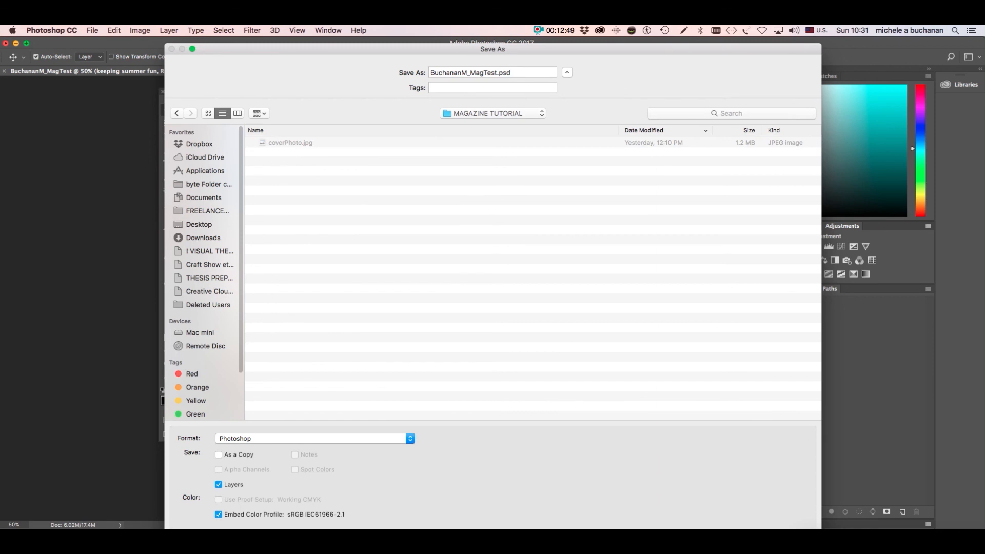
key(Return)
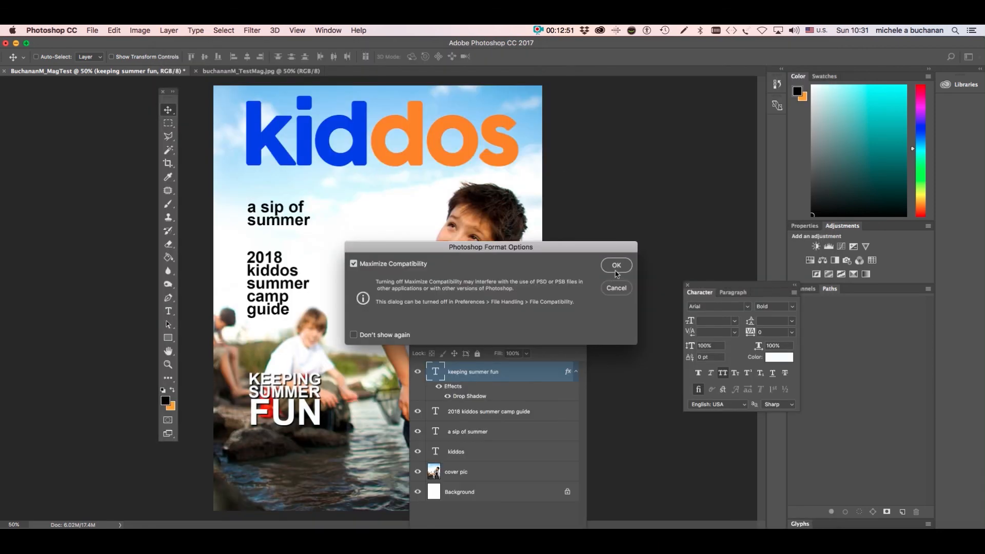
click(618, 265)
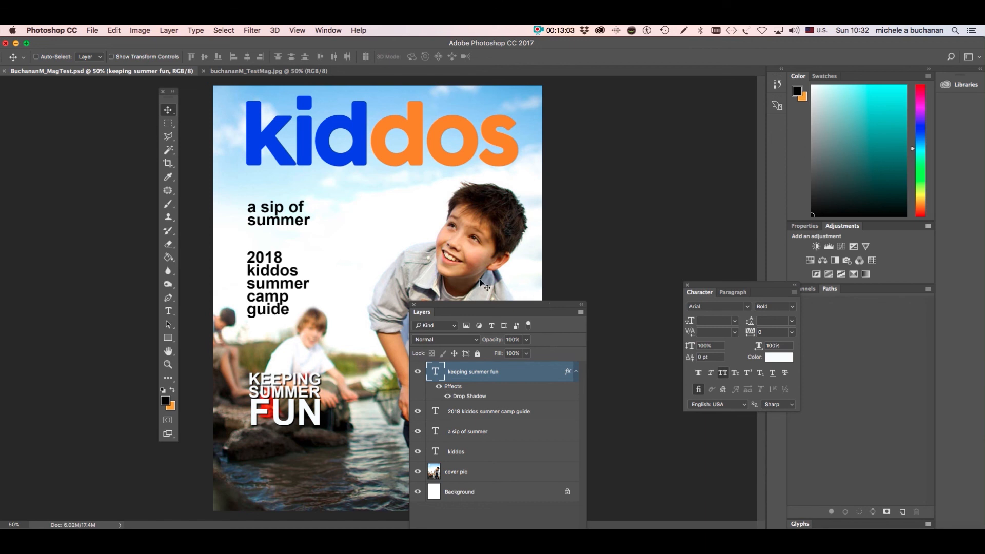
- Add a Stroke effect to the "kiddos" title layer through its Blending Options and show the stroke settings
click(505, 449)
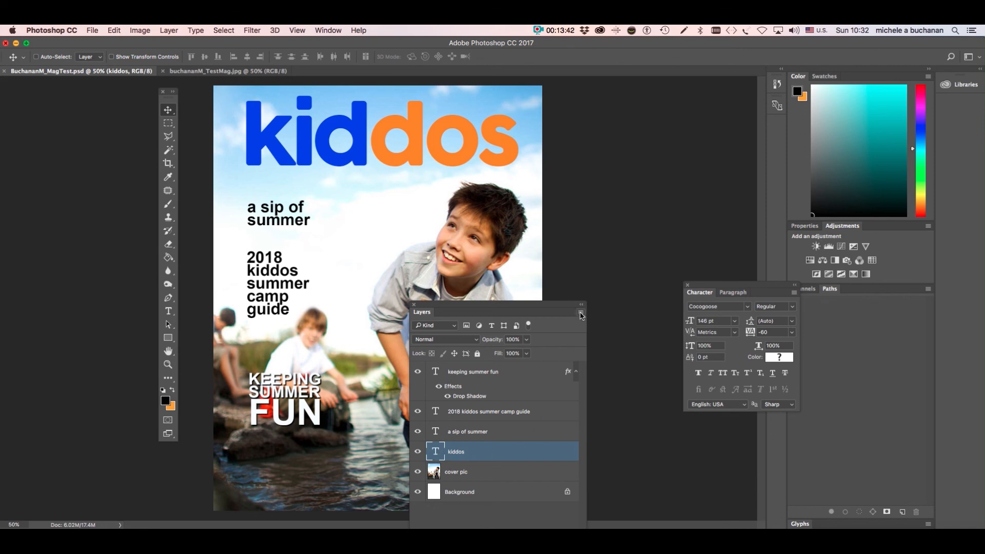
click(580, 313)
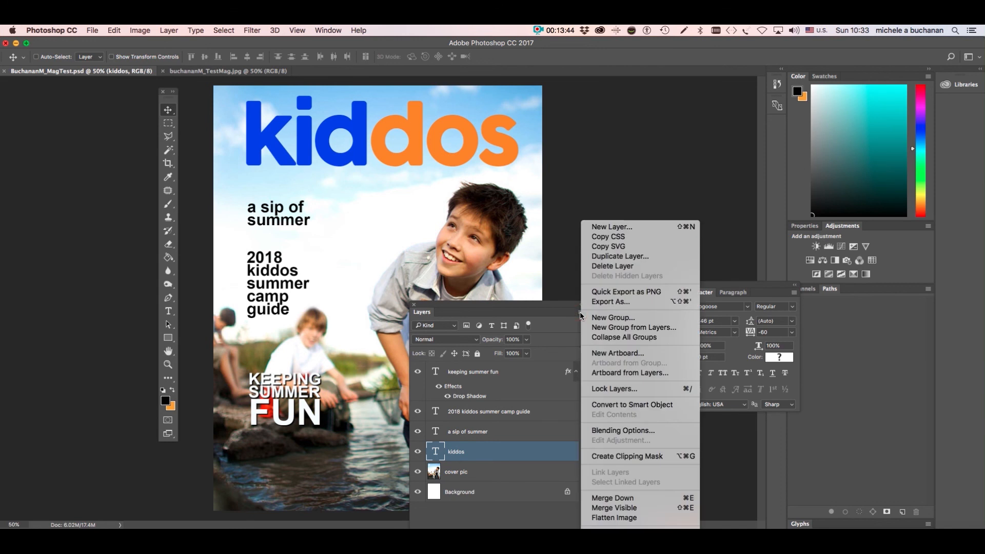
click(647, 432)
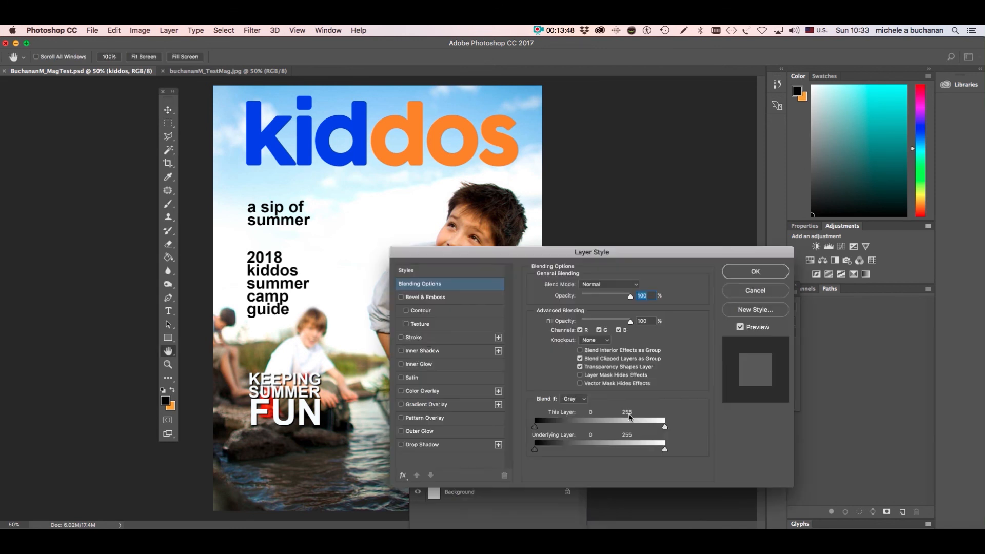
drag(513, 253, 680, 192)
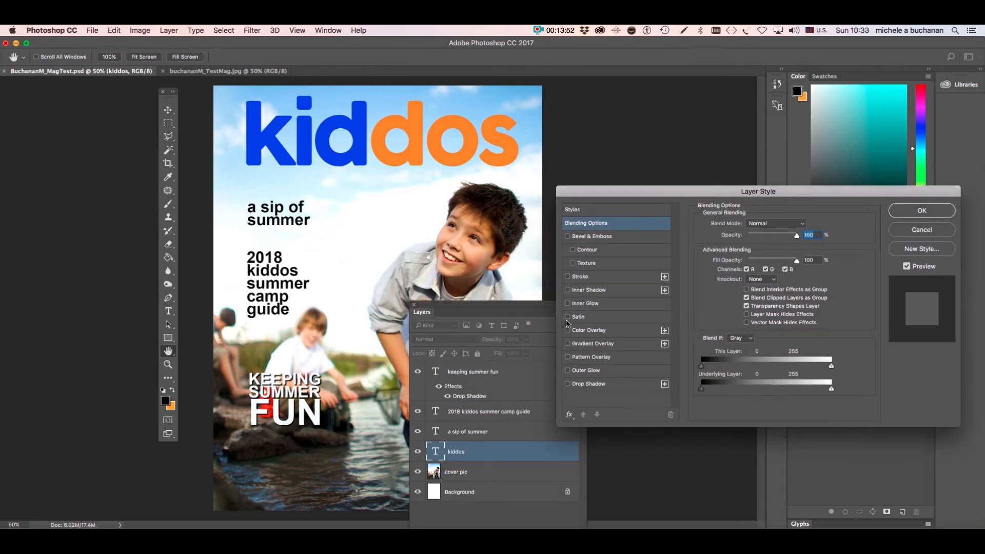
click(568, 277)
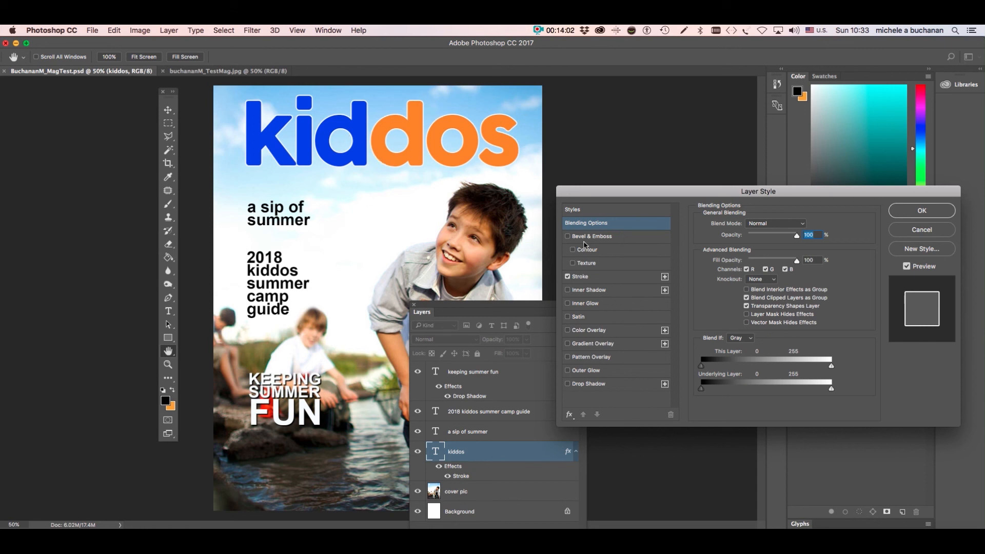
click(580, 276)
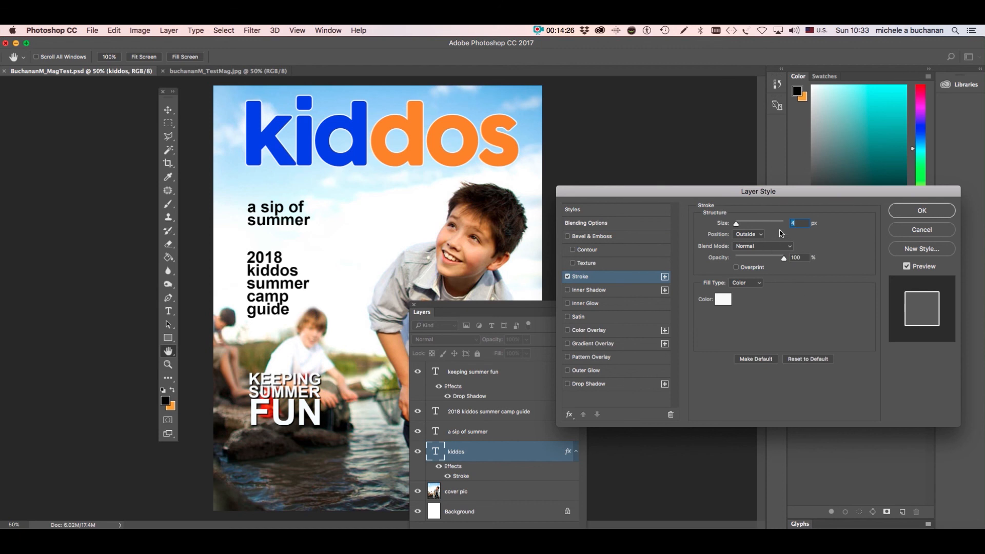
- Set the "kiddos" title's stroke size to 16 px and apply the layer style
click(802, 222)
key(Up)
key(Up)
key(Up)
key(Up)
key(Up)
key(Up)
key(Up)
key(Up)
key(Up)
key(Up)
key(Up)
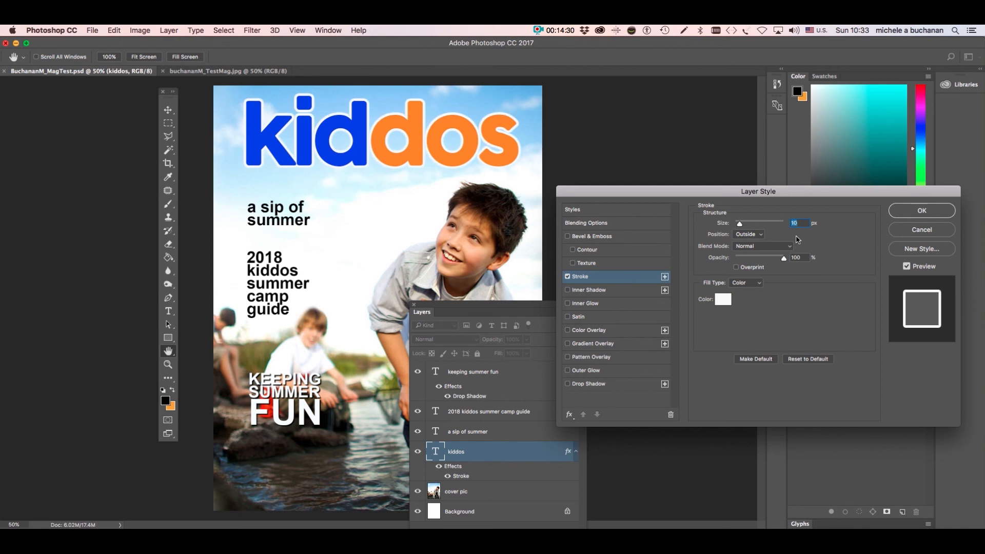
key(Up)
key(Up)
key(Up)
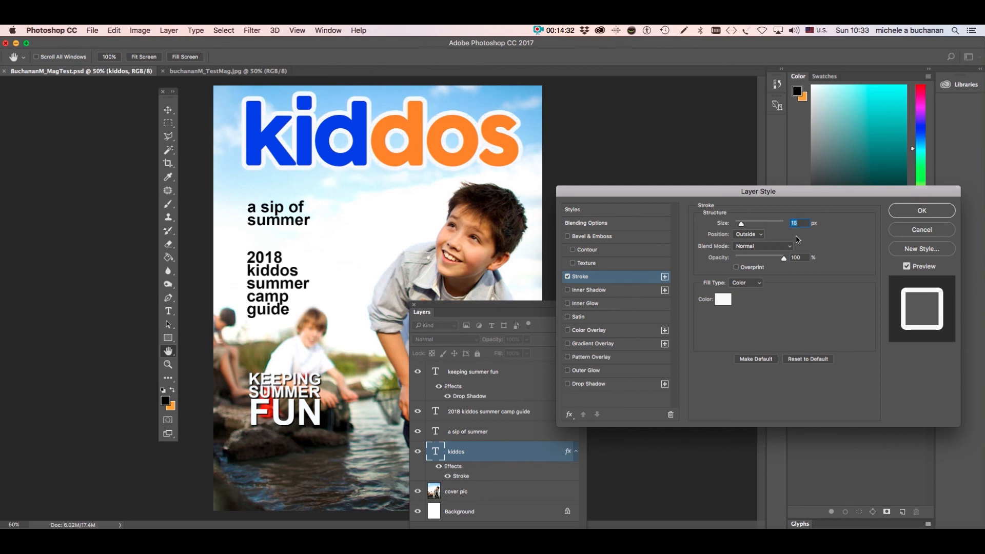
key(Down)
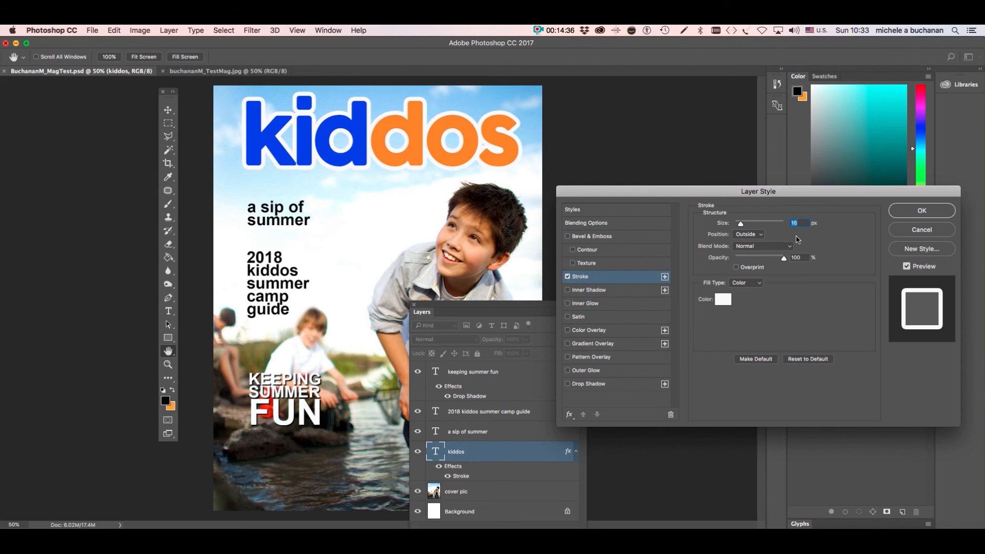
click(919, 215)
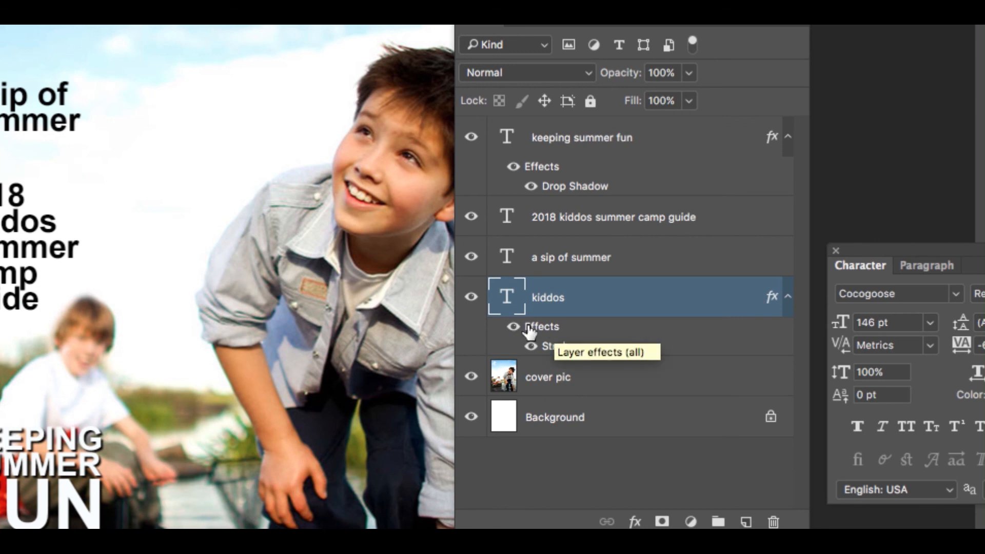
- Toggle the layer effects of "keeping summer fun" and "kiddos" off and on to compare the text with and without them
click(512, 167)
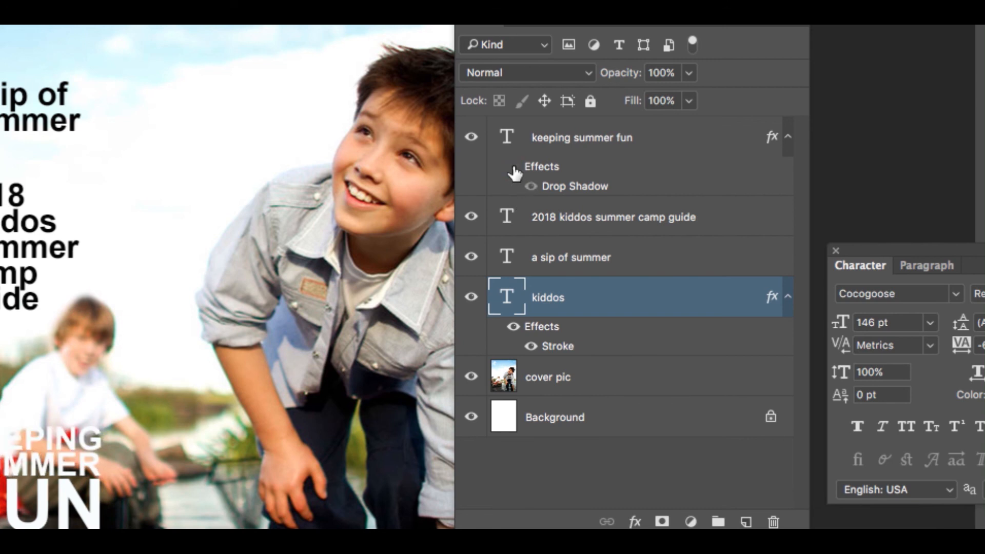
click(514, 167)
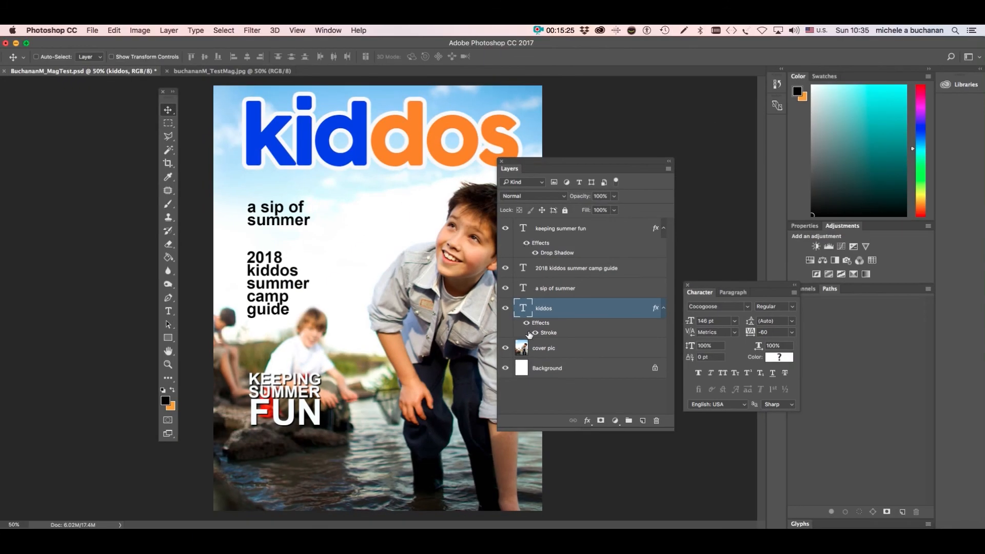
click(527, 323)
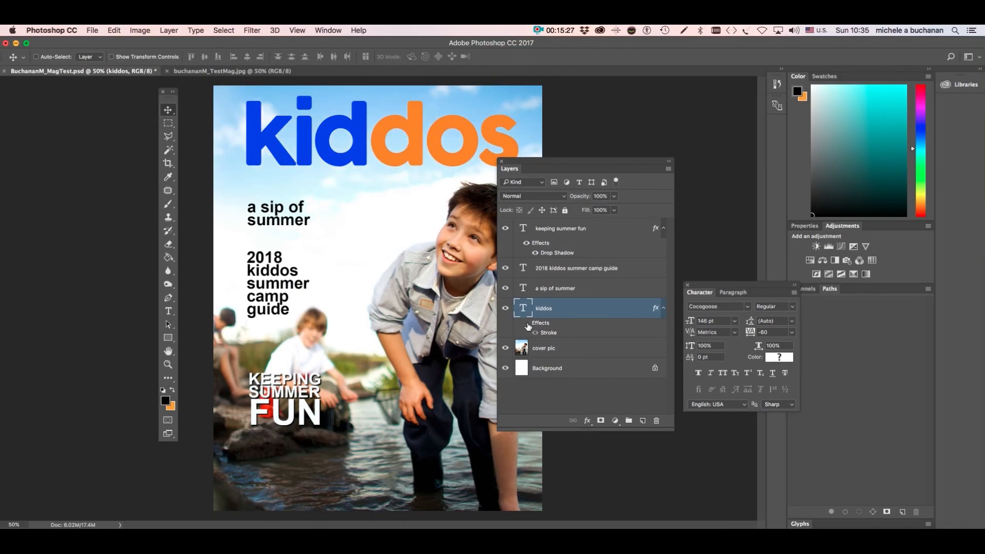
click(527, 324)
click(527, 323)
click(527, 323)
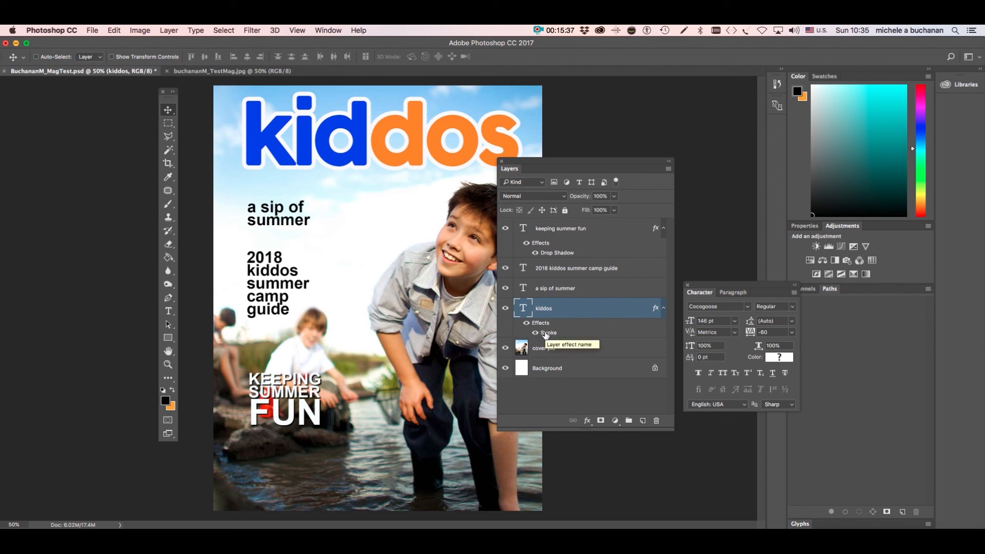
- Reopen the "kiddos" layer's stroke settings for review and close them without applying changes
double_click(548, 333)
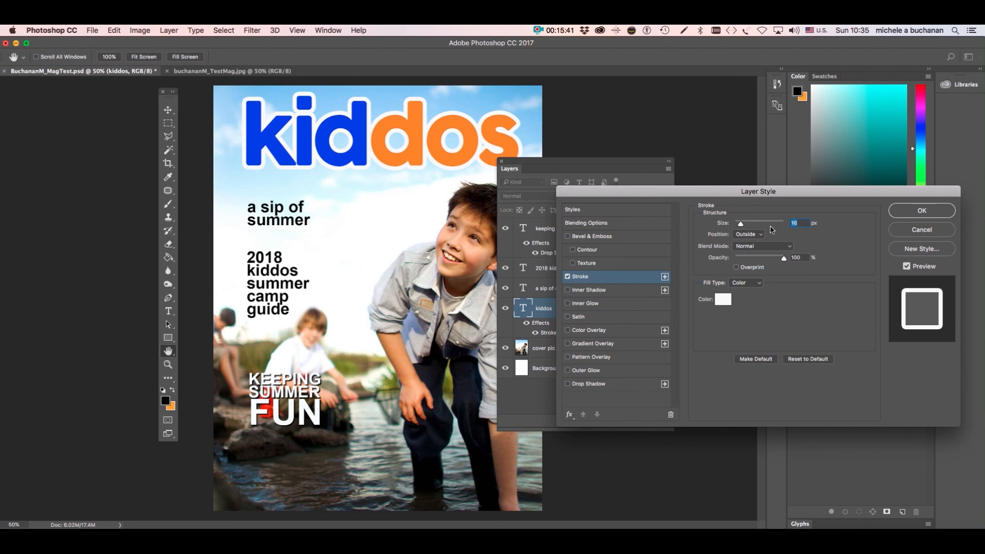
mouse_move(741, 227)
mouse_down()
mouse_move(749, 226)
mouse_move(741, 225)
mouse_up()
click(929, 230)
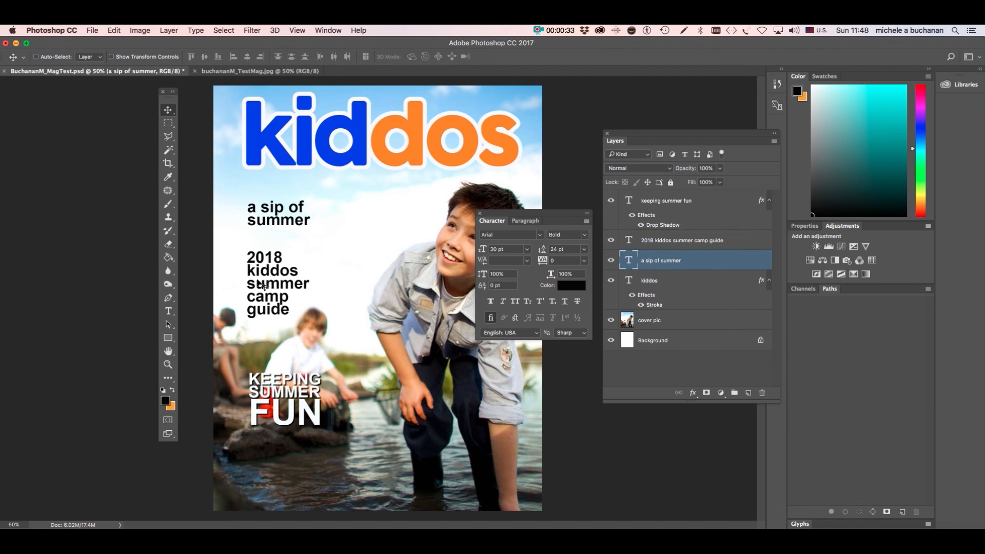
- Recolor the "2018 kiddos summer camp guide" text with the blue sampled from the title (#132def)
click(629, 241)
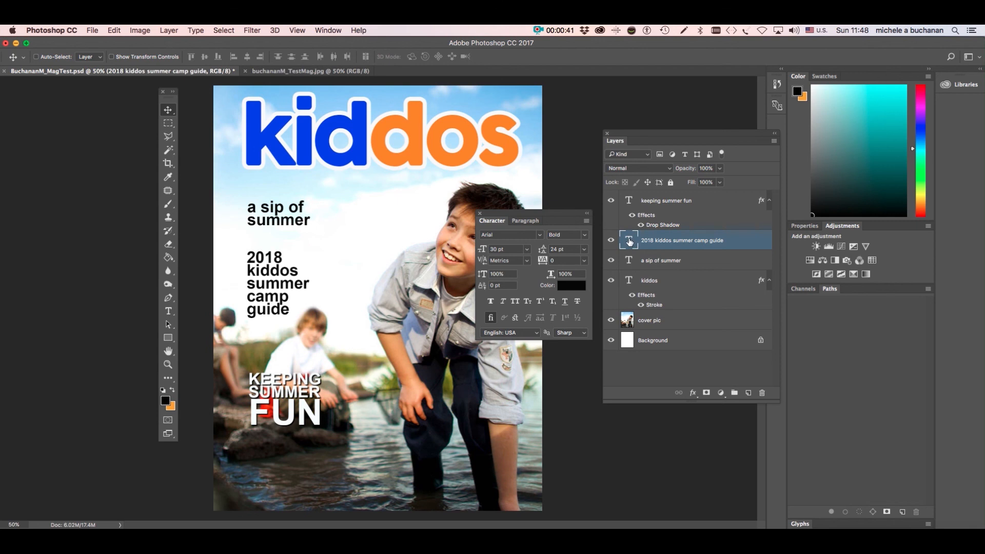
double_click(629, 242)
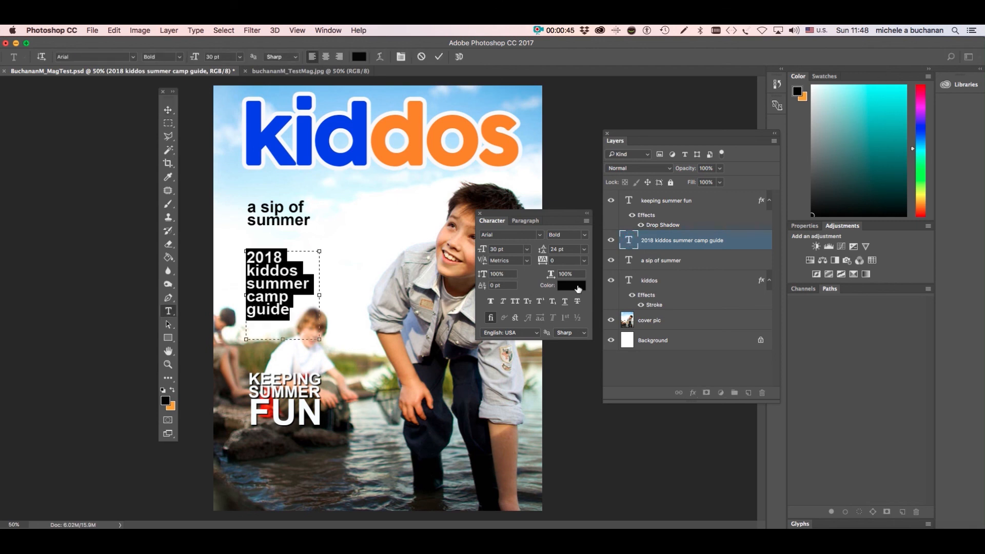
click(578, 290)
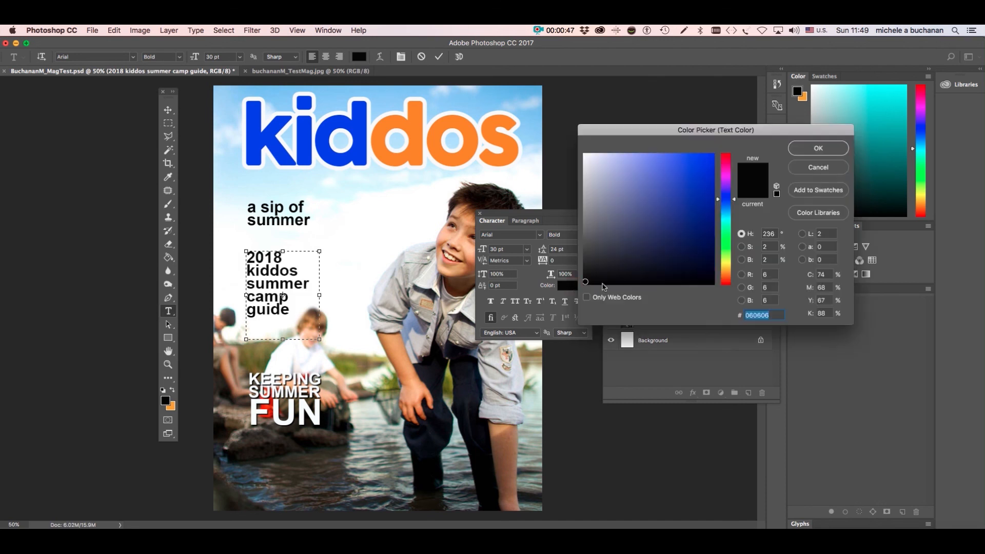
drag(733, 199, 731, 220)
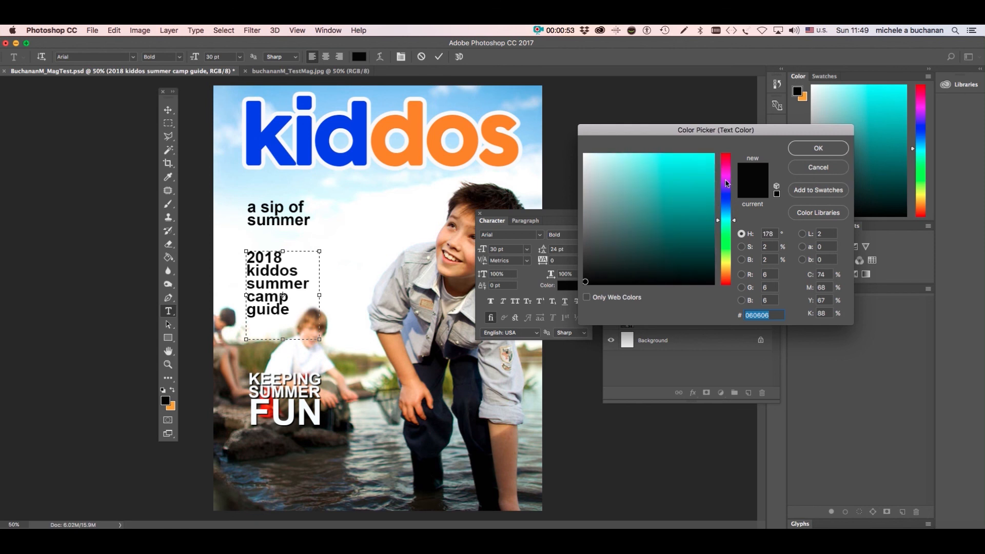
drag(643, 198, 637, 178)
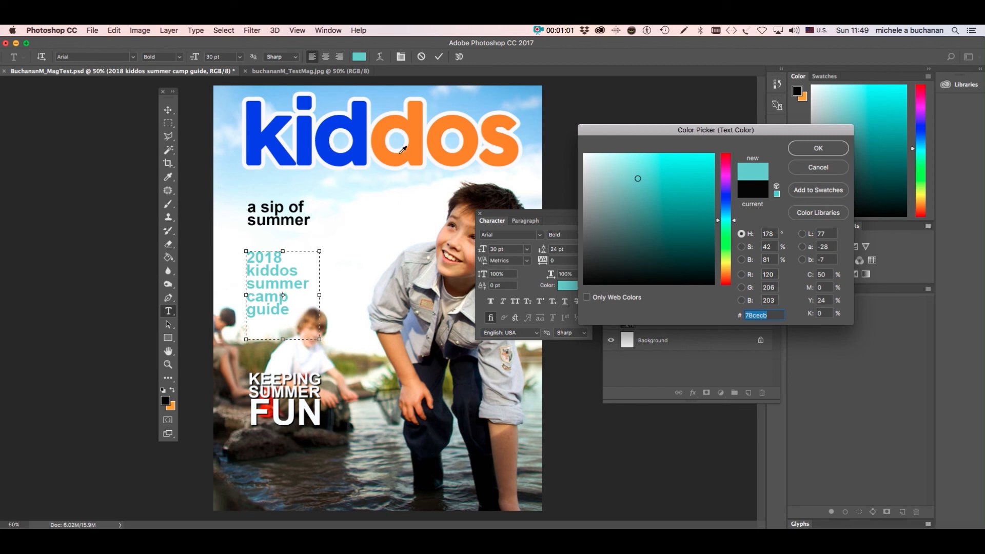
click(329, 147)
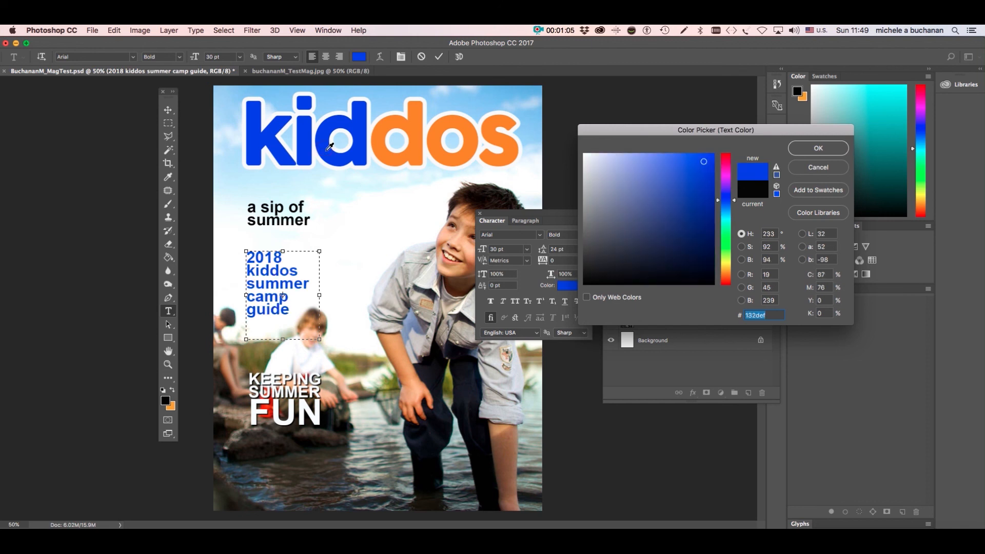
click(818, 149)
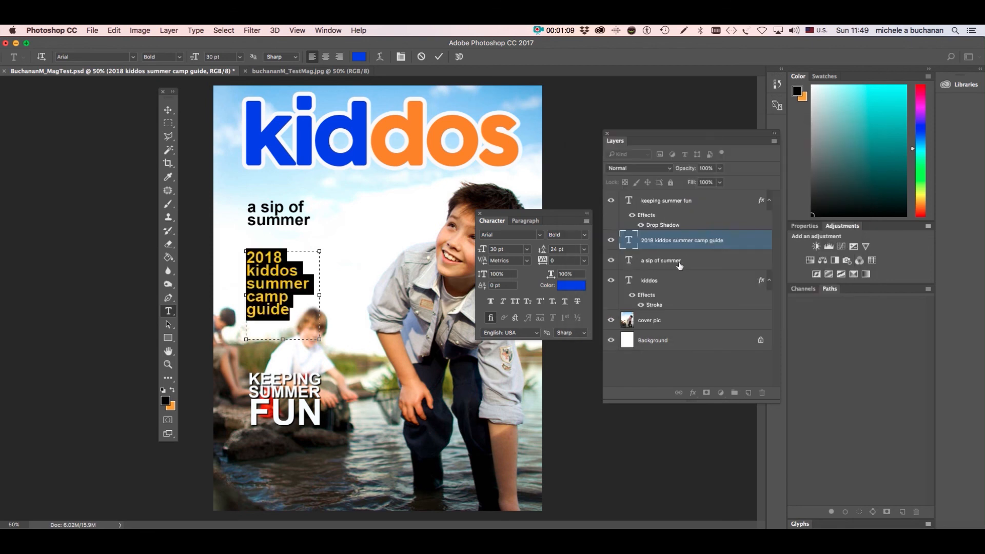
- Recolor the "a sip of summer" text with the orange sampled from the title (#f98509)
double_click(629, 262)
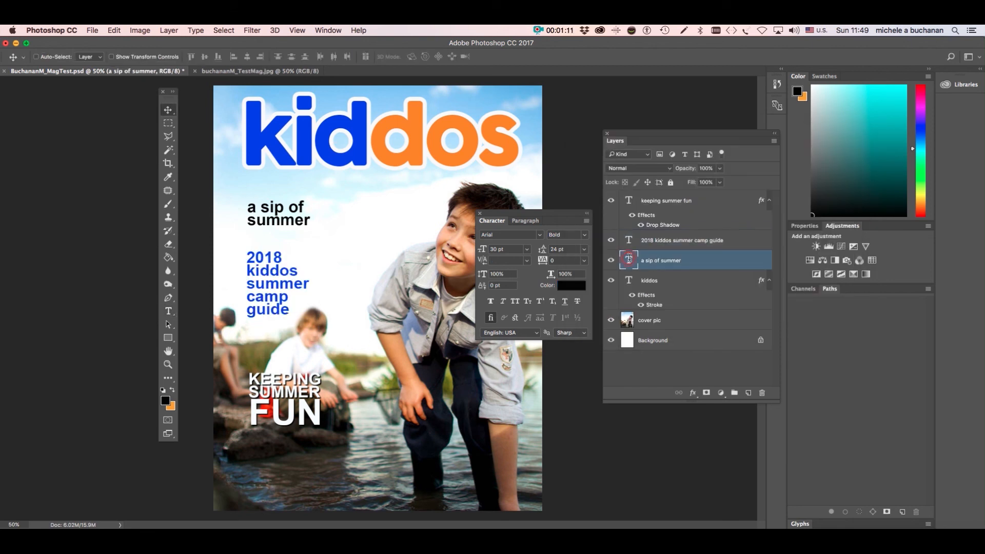
click(567, 286)
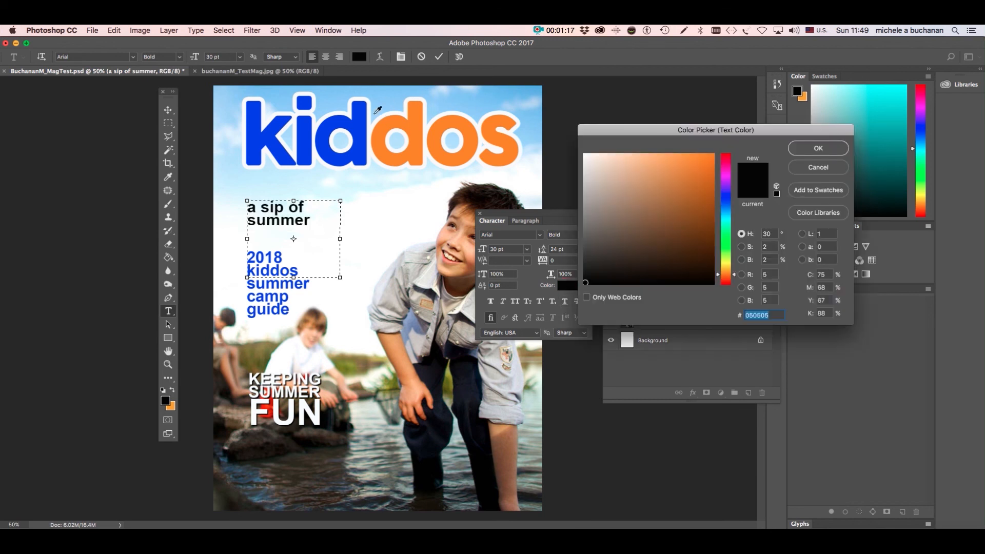
click(418, 115)
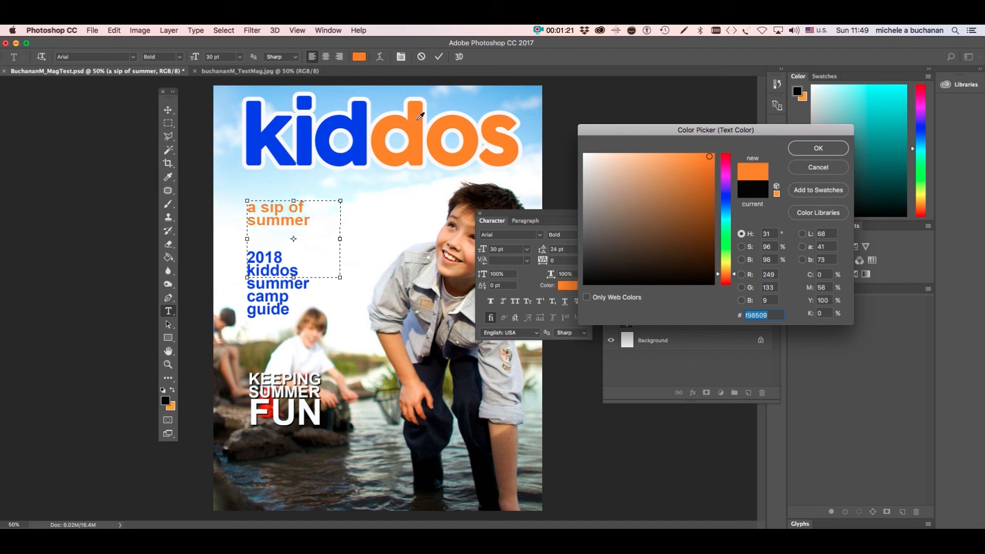
click(818, 148)
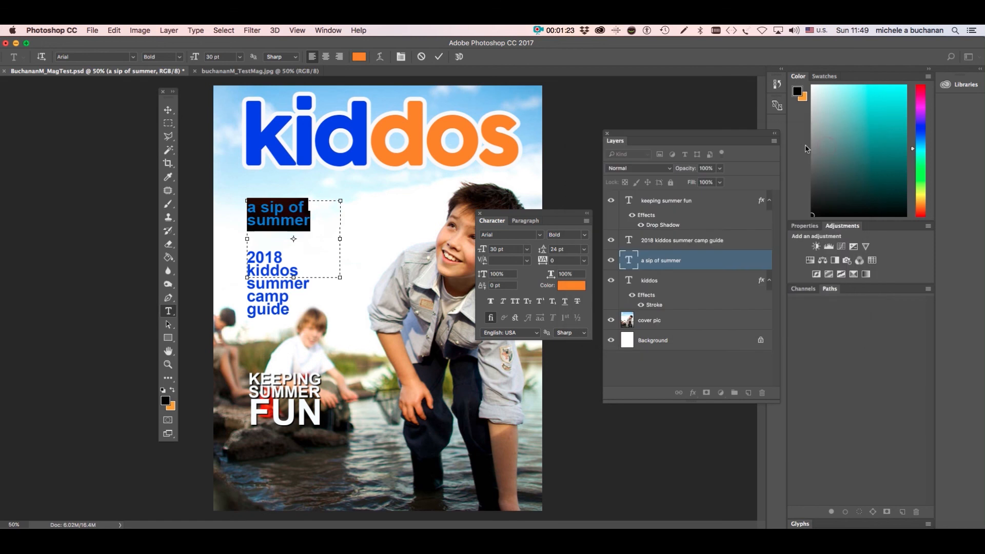
click(170, 110)
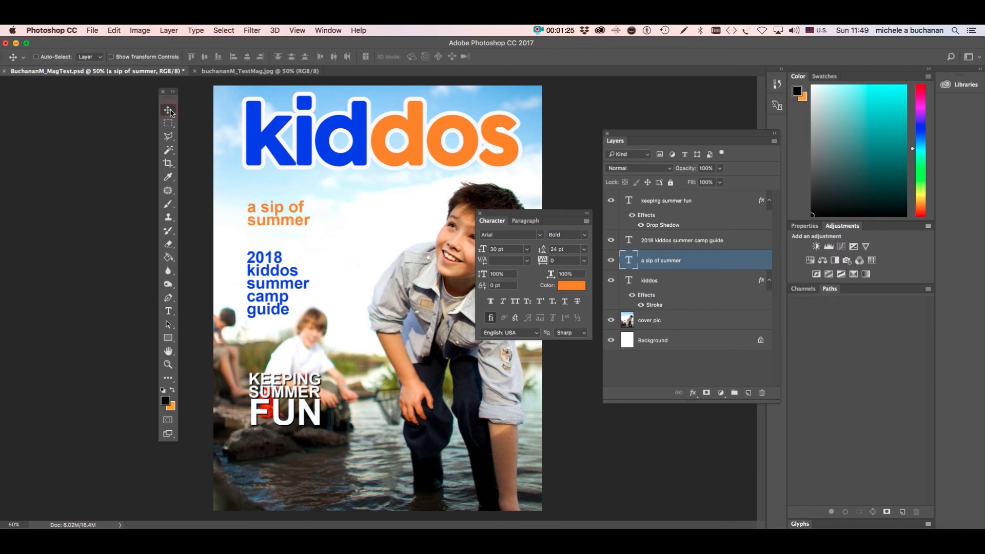
- Move the "a sip of summer" and "2018 kiddos summer camp guide" cover lines slightly up toward the title
drag(266, 216, 261, 207)
drag(260, 265, 273, 275)
click(681, 241)
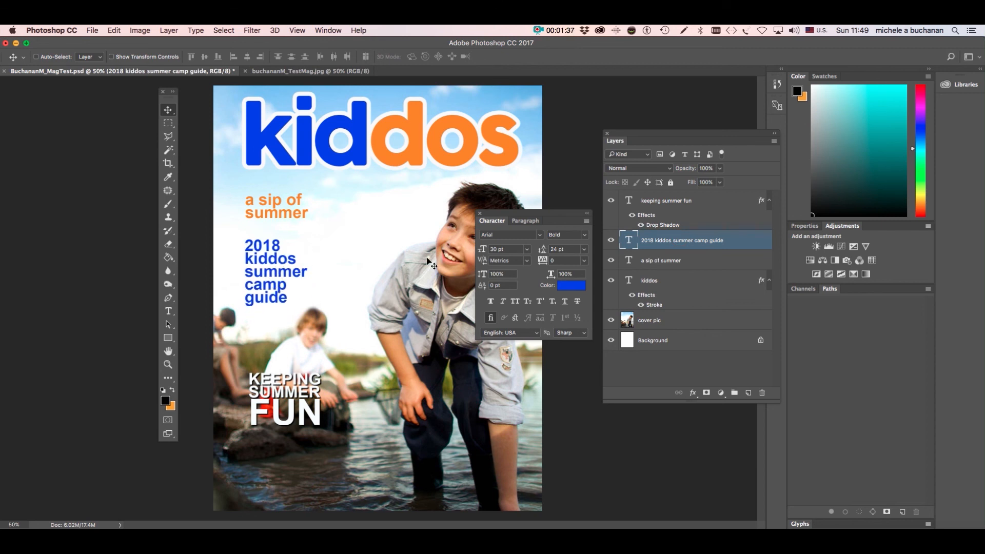
key(super)
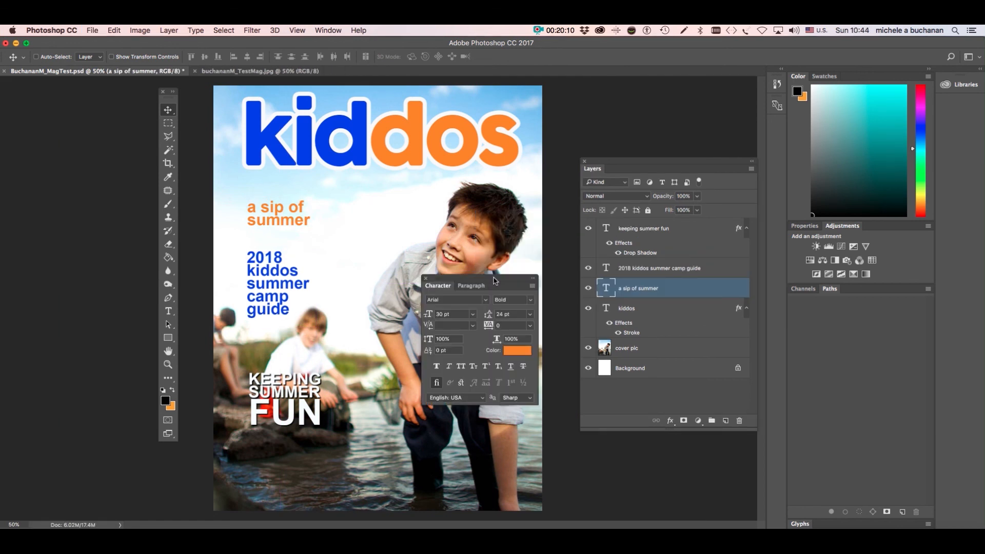
- Add a "summer 2018" text line beside the boy's face and format it in All Caps
click(168, 311)
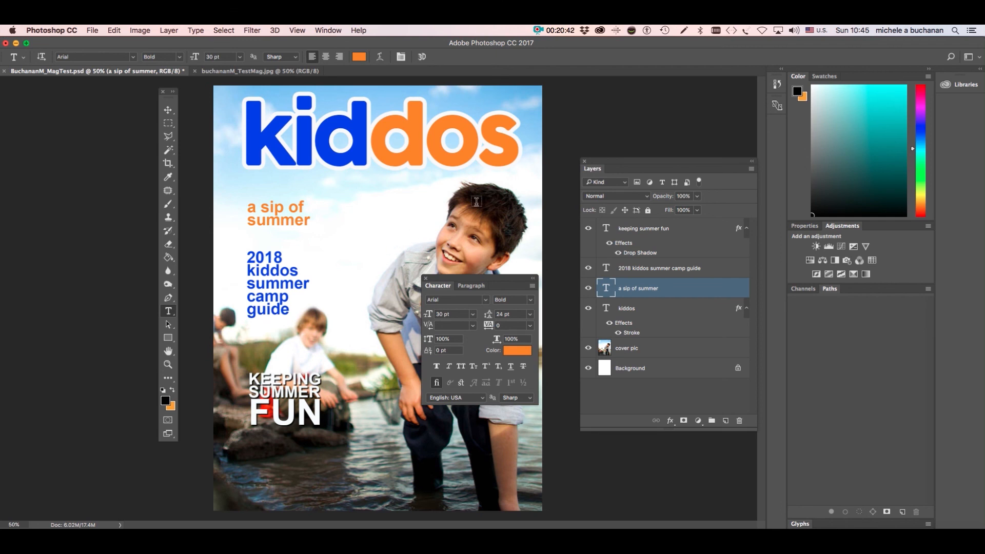
click(393, 228)
text(summer 2018)
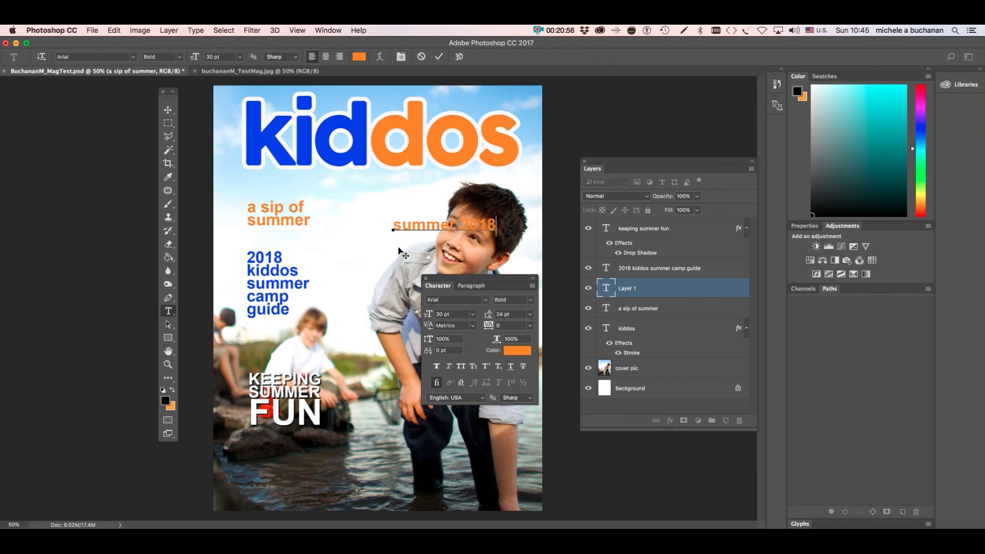
key(super+a)
click(460, 366)
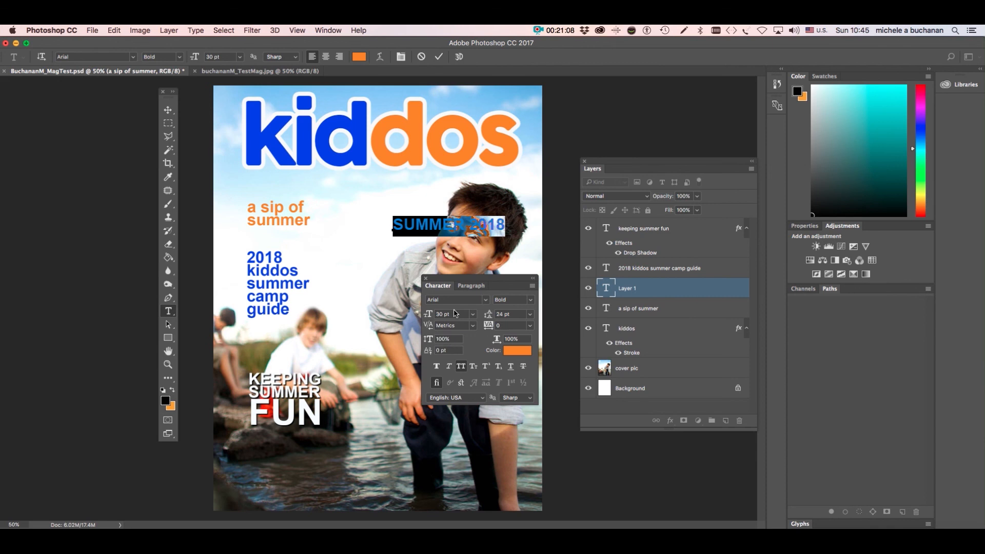
- Reduce the font size of the "SUMMER 2018" text to 16 pt
key(Down)
key(Down)
key(Down)
key(Down)
key(Down)
key(Down)
key(Down)
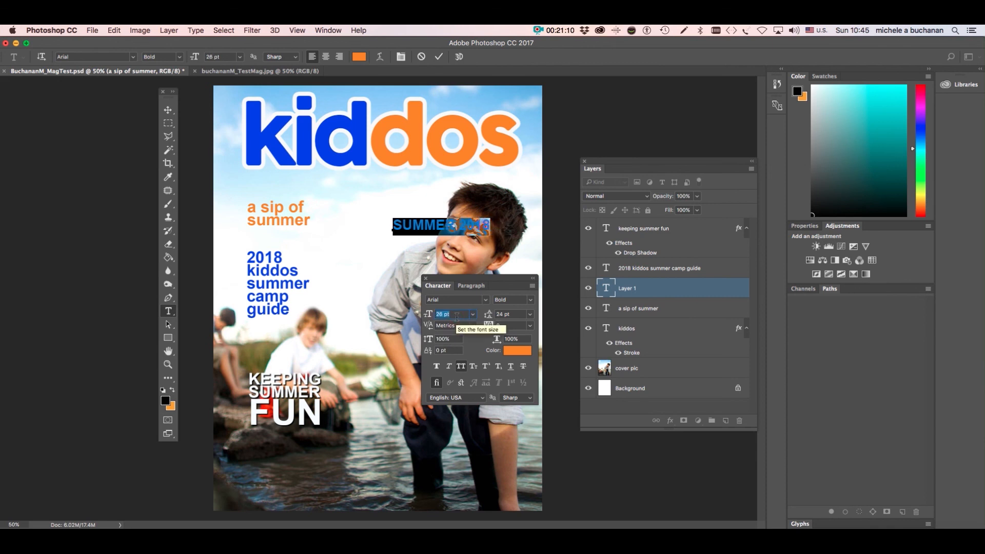
key(Down)
key(Down)
key(Down)
key(Down)
key(Down)
key(Down)
key(Down)
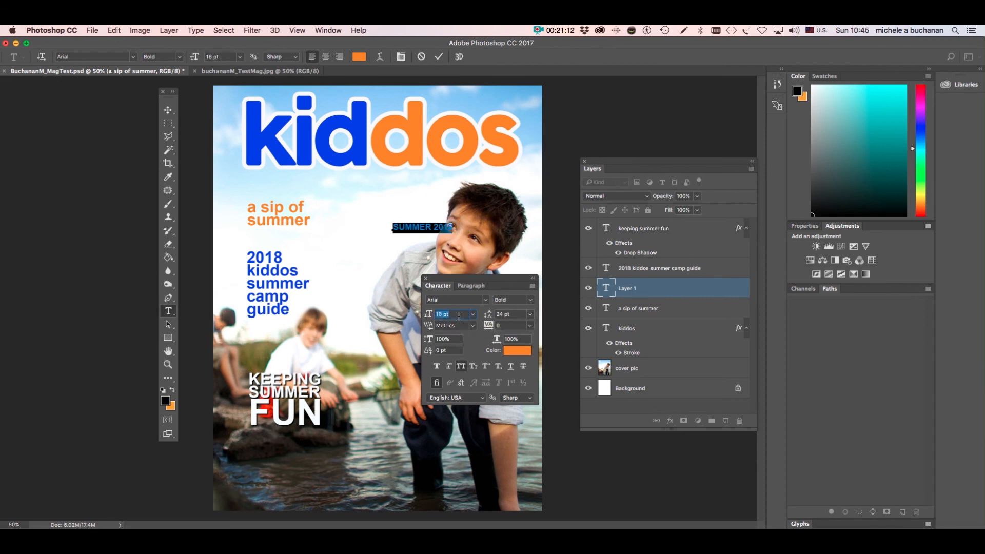
- Move the "SUMMER 2018" line to just above the final letters of the "kiddos" title
click(169, 110)
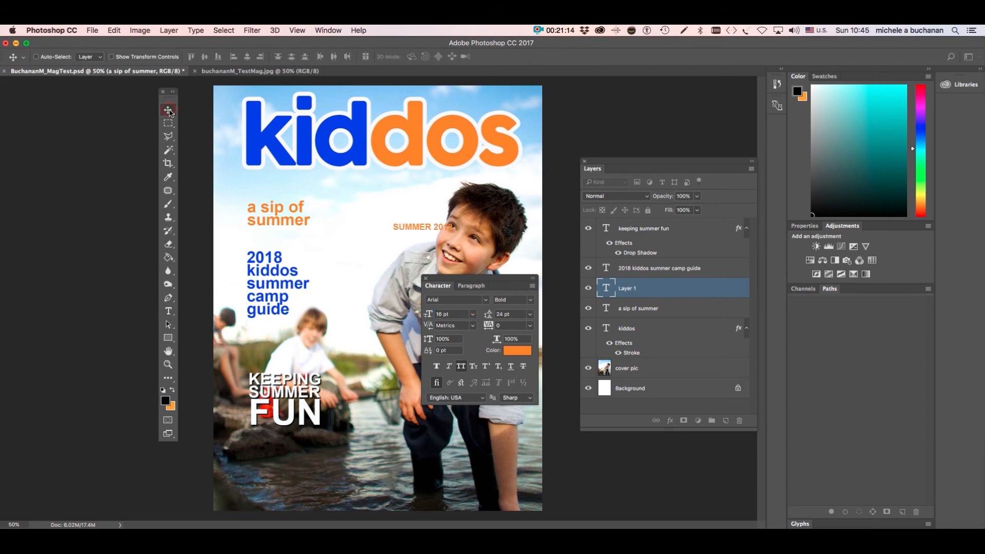
drag(426, 227, 476, 105)
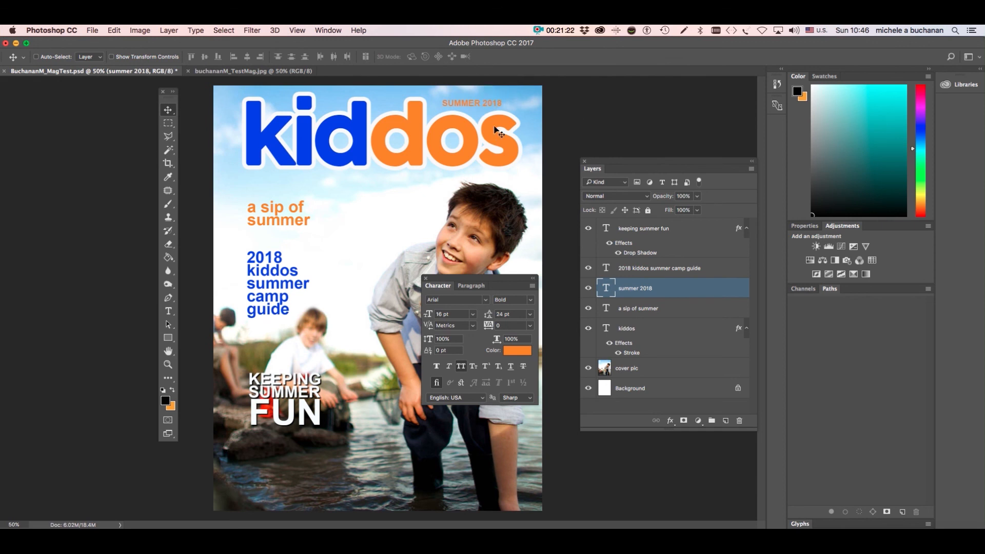
drag(472, 104, 472, 101)
- Try colors sampled from the title and photo on the "SUMMER 2018" text, picking the red behind the word "FUN" (#c51c01)
double_click(606, 288)
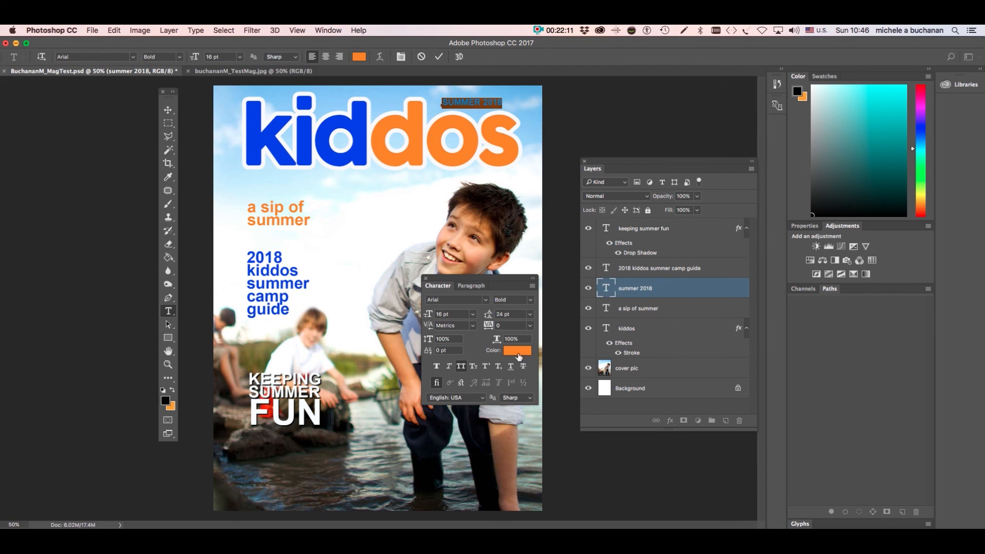
click(518, 353)
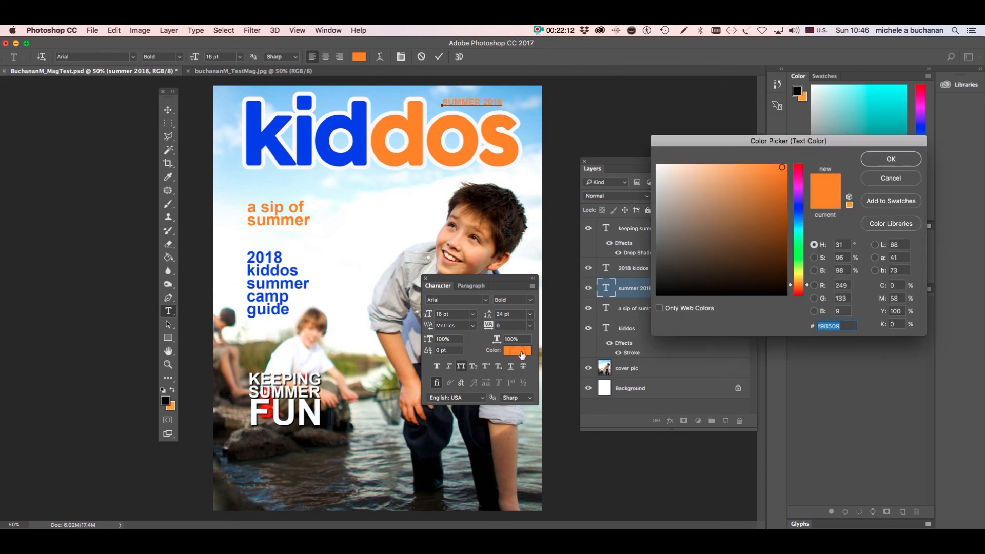
click(357, 153)
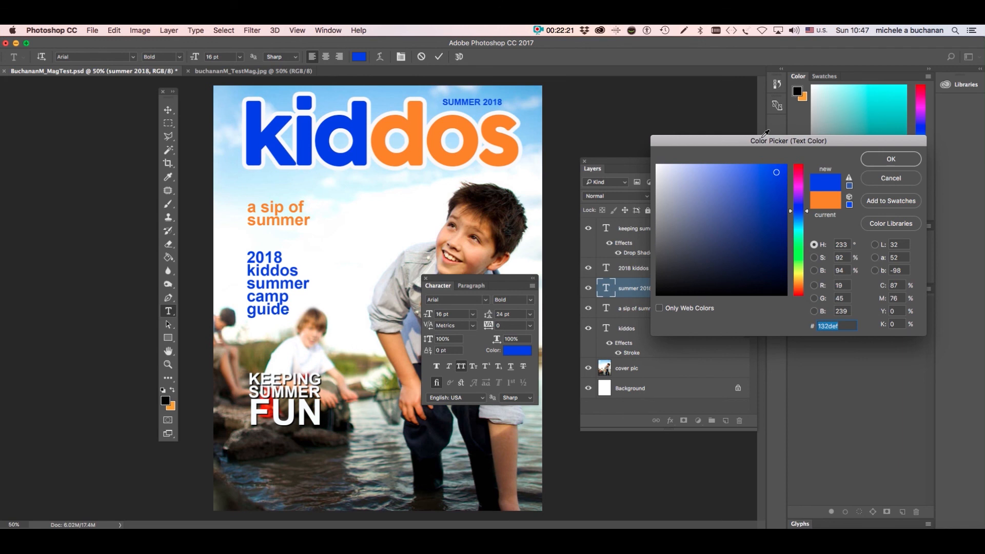
click(410, 436)
click(411, 436)
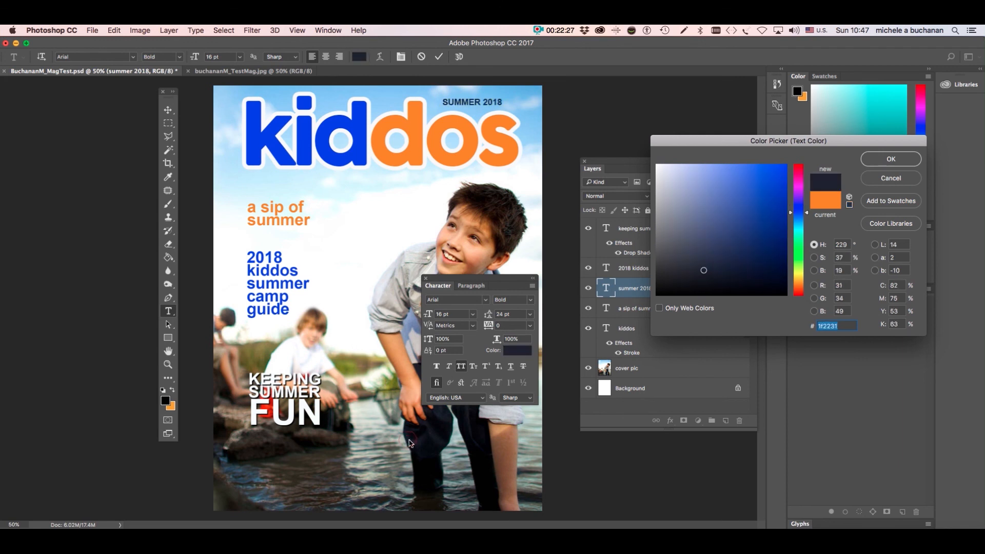
click(412, 254)
click(468, 232)
click(493, 204)
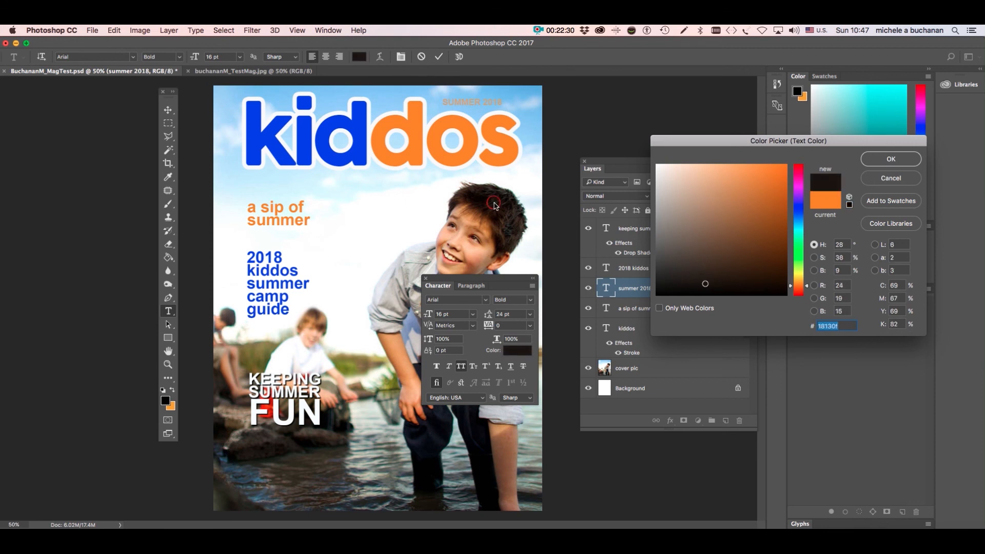
click(513, 230)
click(488, 254)
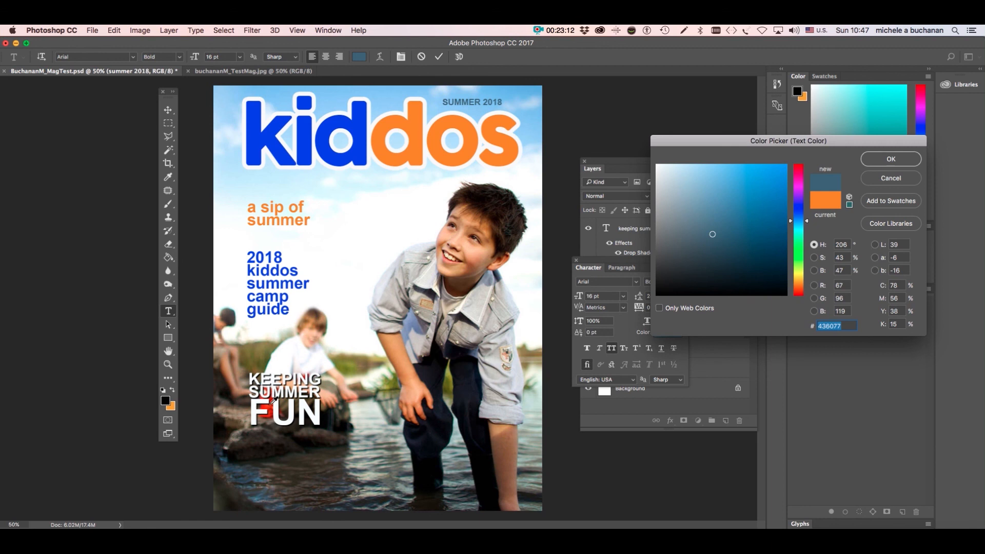
click(272, 405)
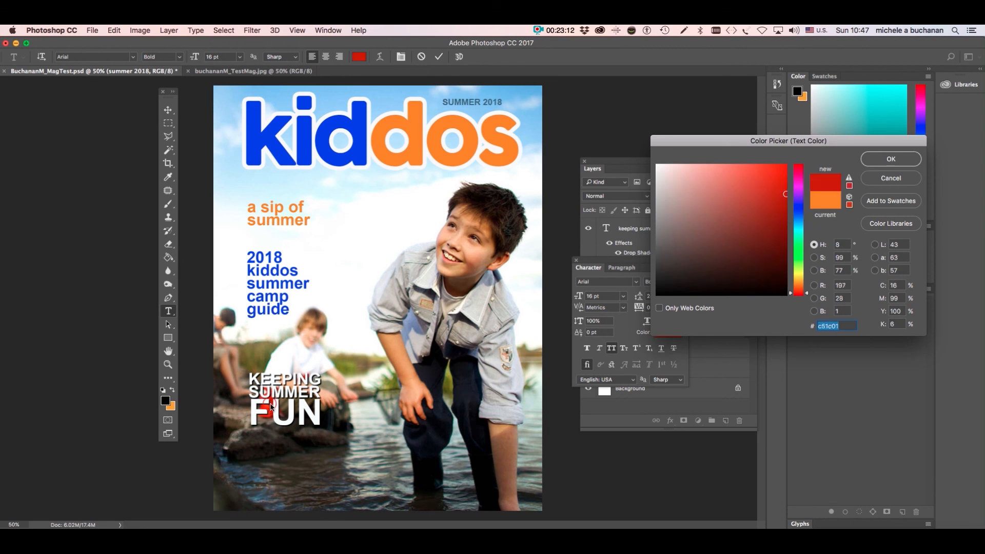